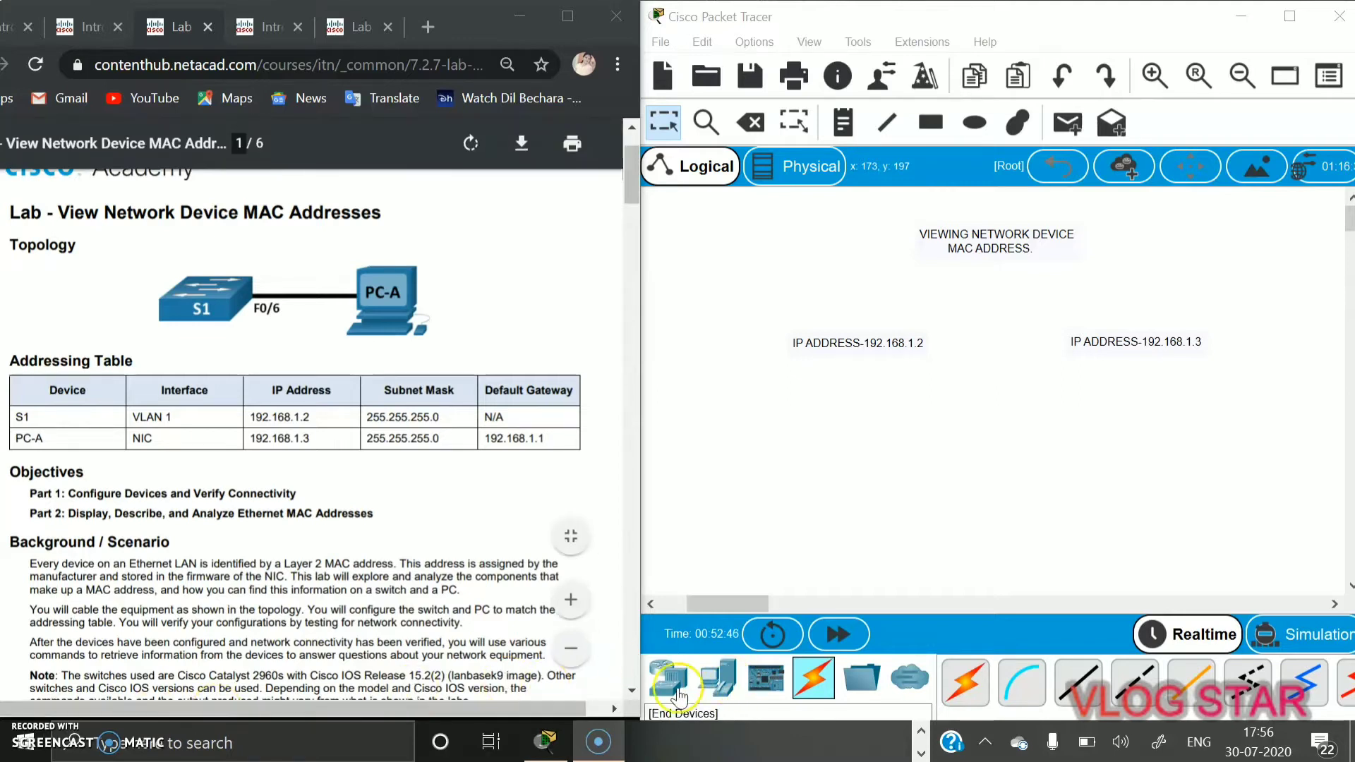
Place a 2960 switch in the workspace below the IP ADDRESS-192.168.1.2 label.
left_click(666, 684)
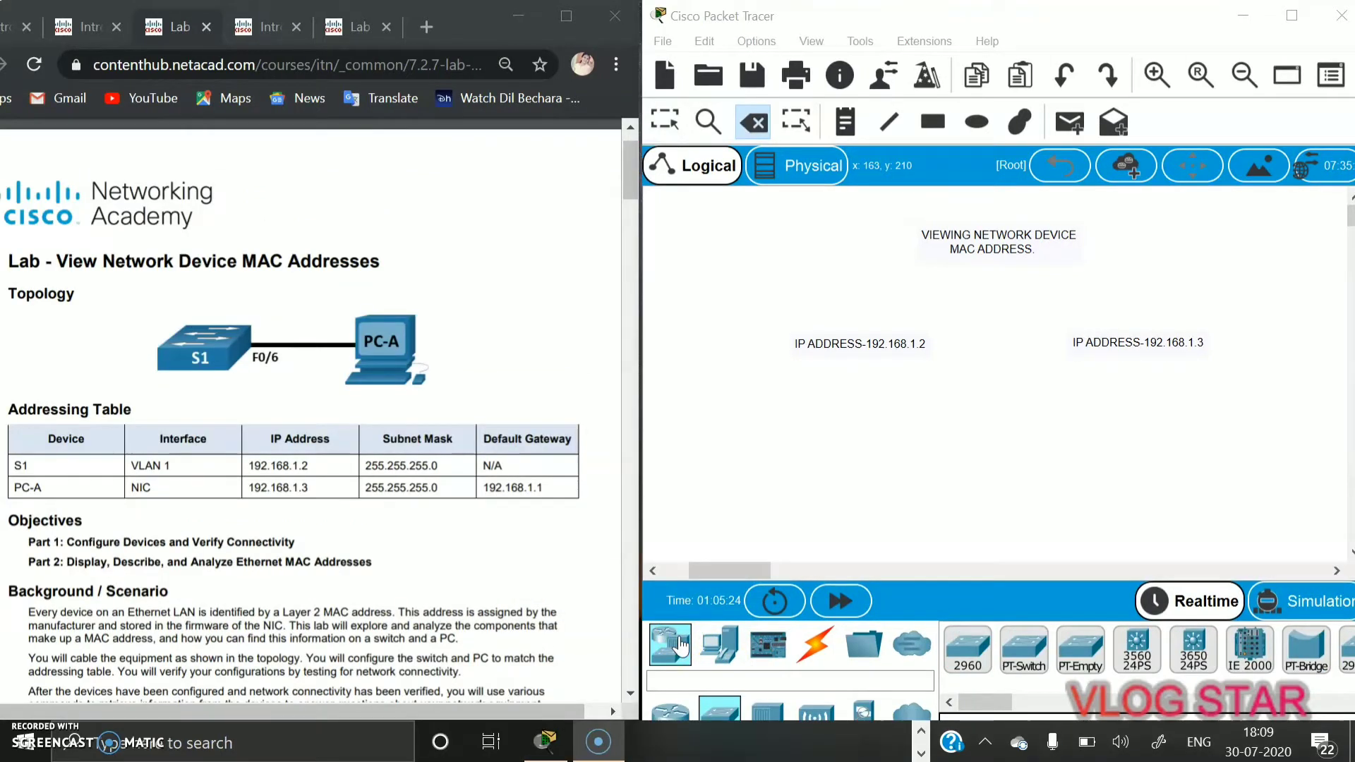
left_click(938, 695)
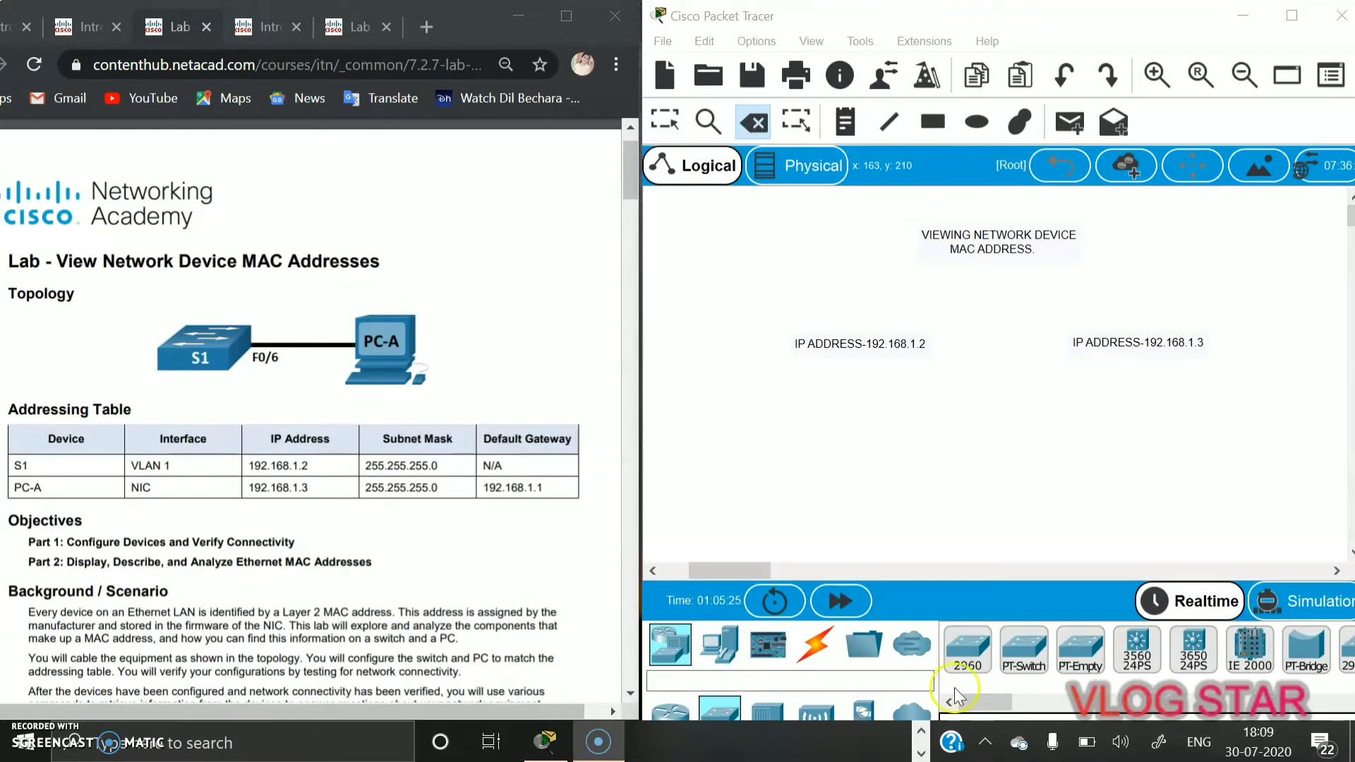
left_click(968, 649)
left_click(852, 421)
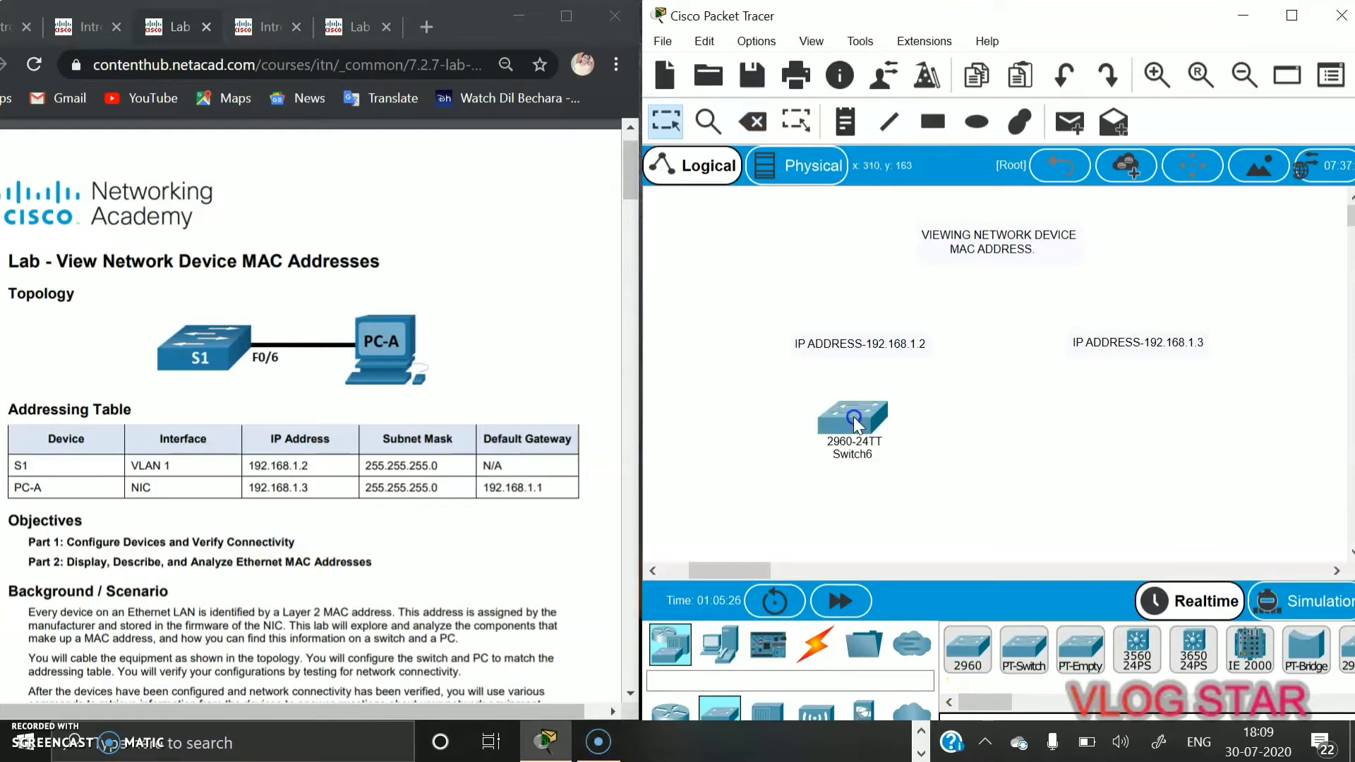
Rename the 2960 switch as S1.
left_click(872, 455)
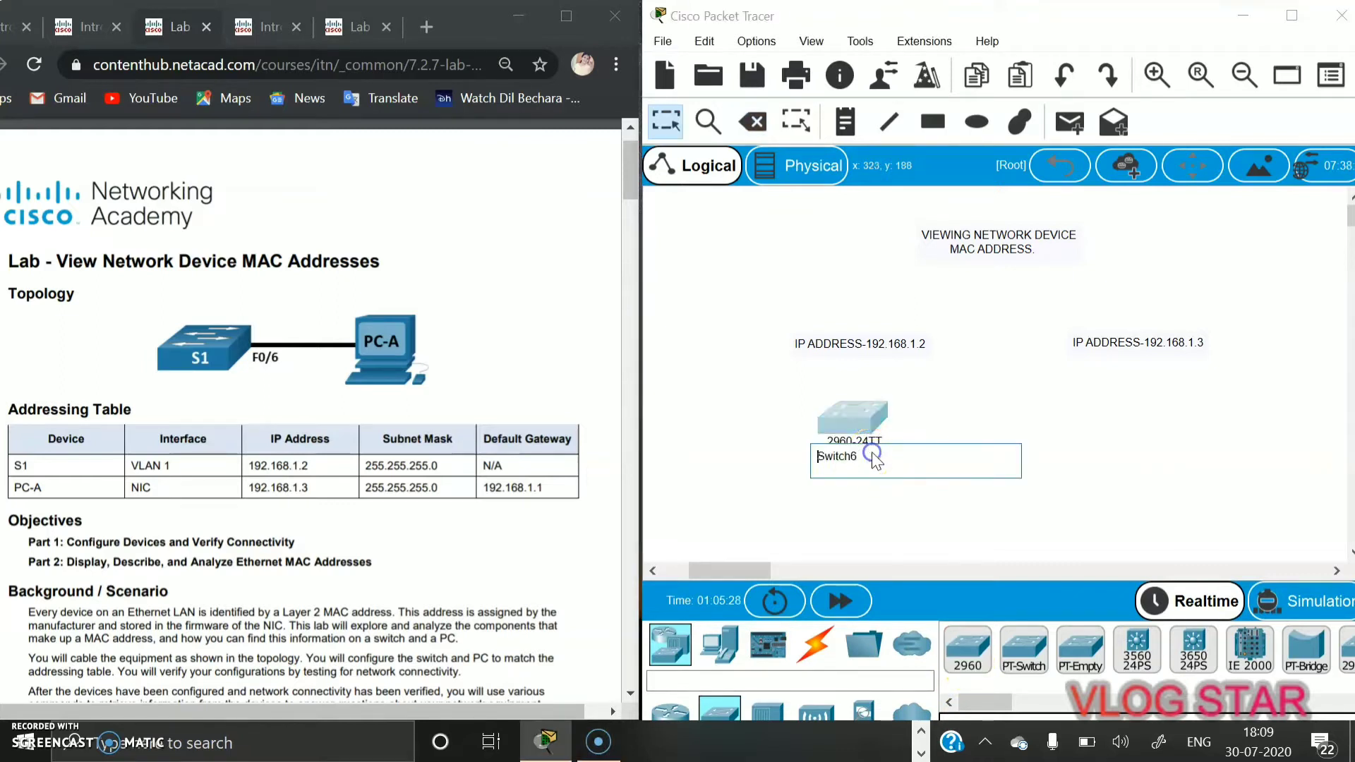
left_click(873, 454)
key("BackSpace")
key("BackSpace")
key("BackSpace")
key("BackSpace")
key("BackSpace")
key("BackSpace")
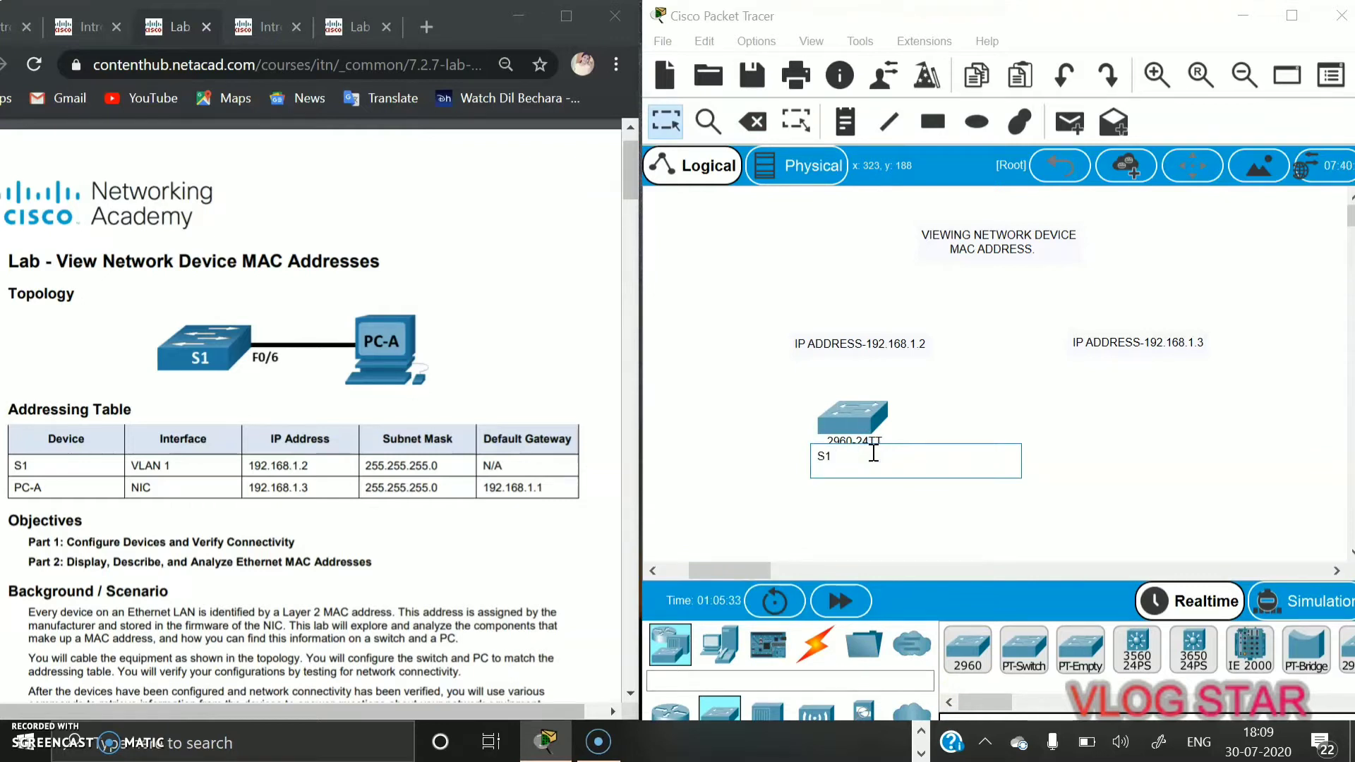
key("Return")
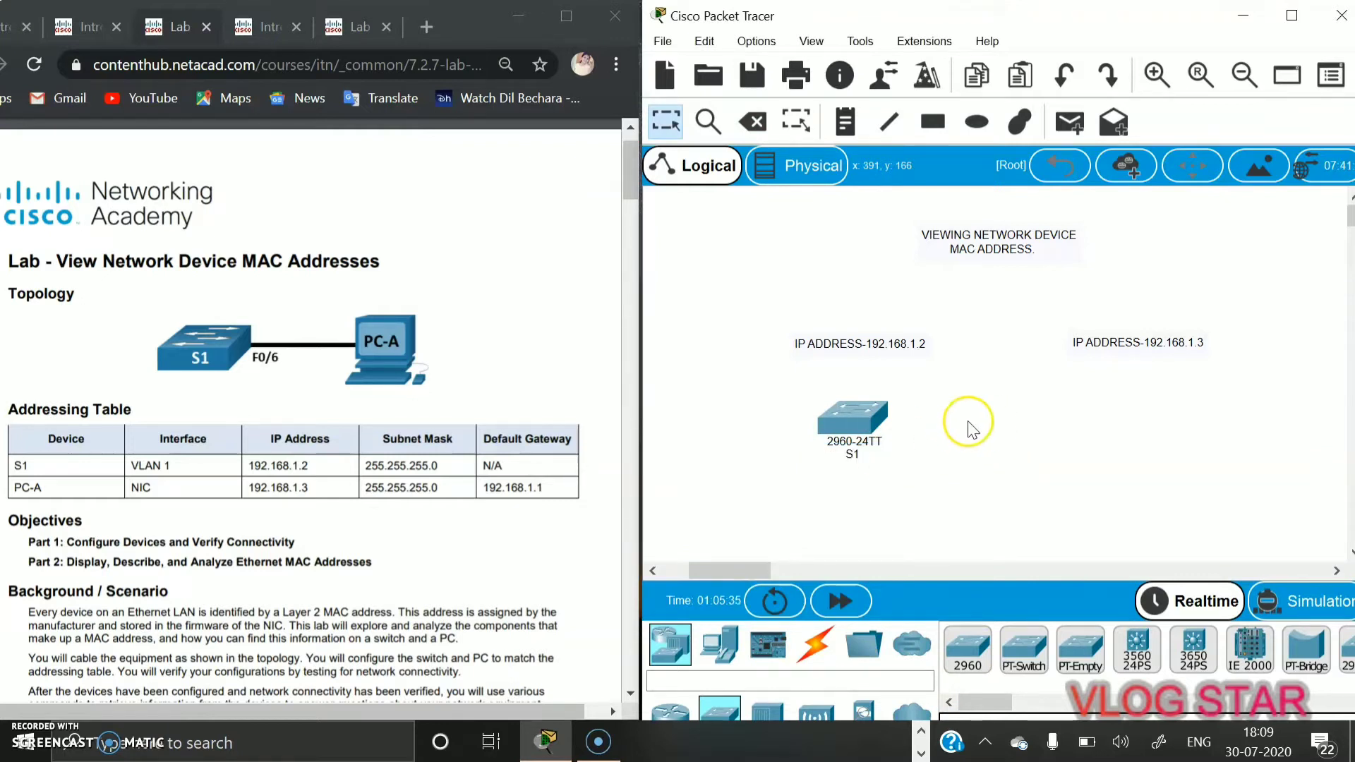
Place a PC below the IP ADDRESS-192.168.1.3 label and rename it PC-A.
left_click(727, 646)
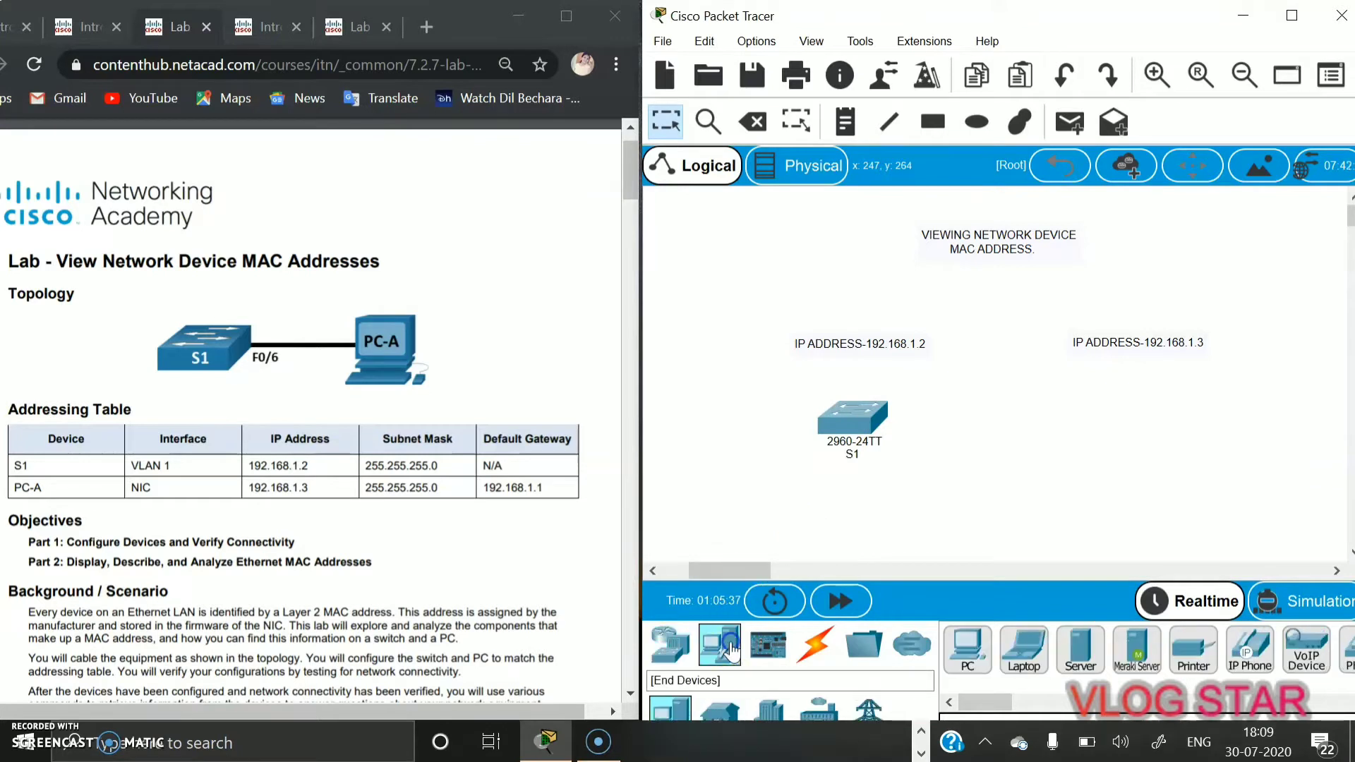
left_click(977, 649)
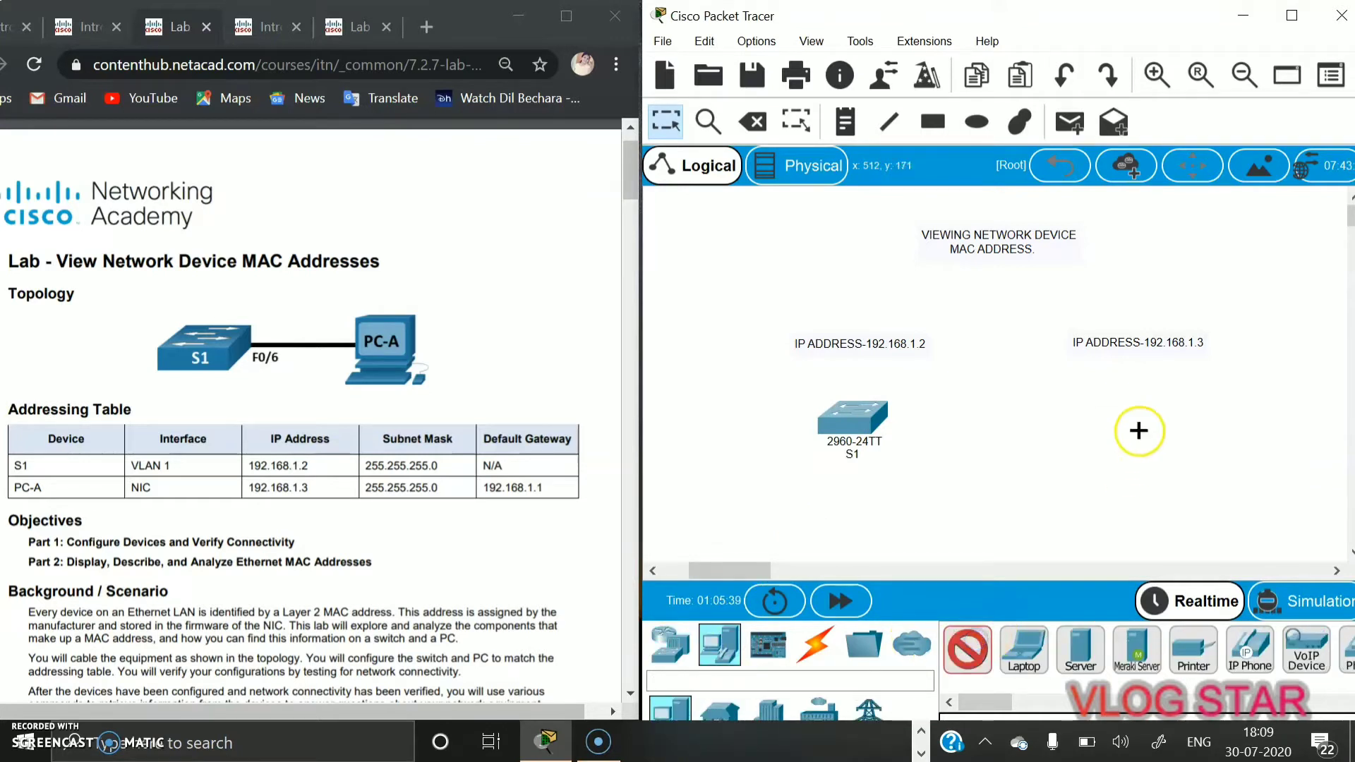
left_click(1131, 399)
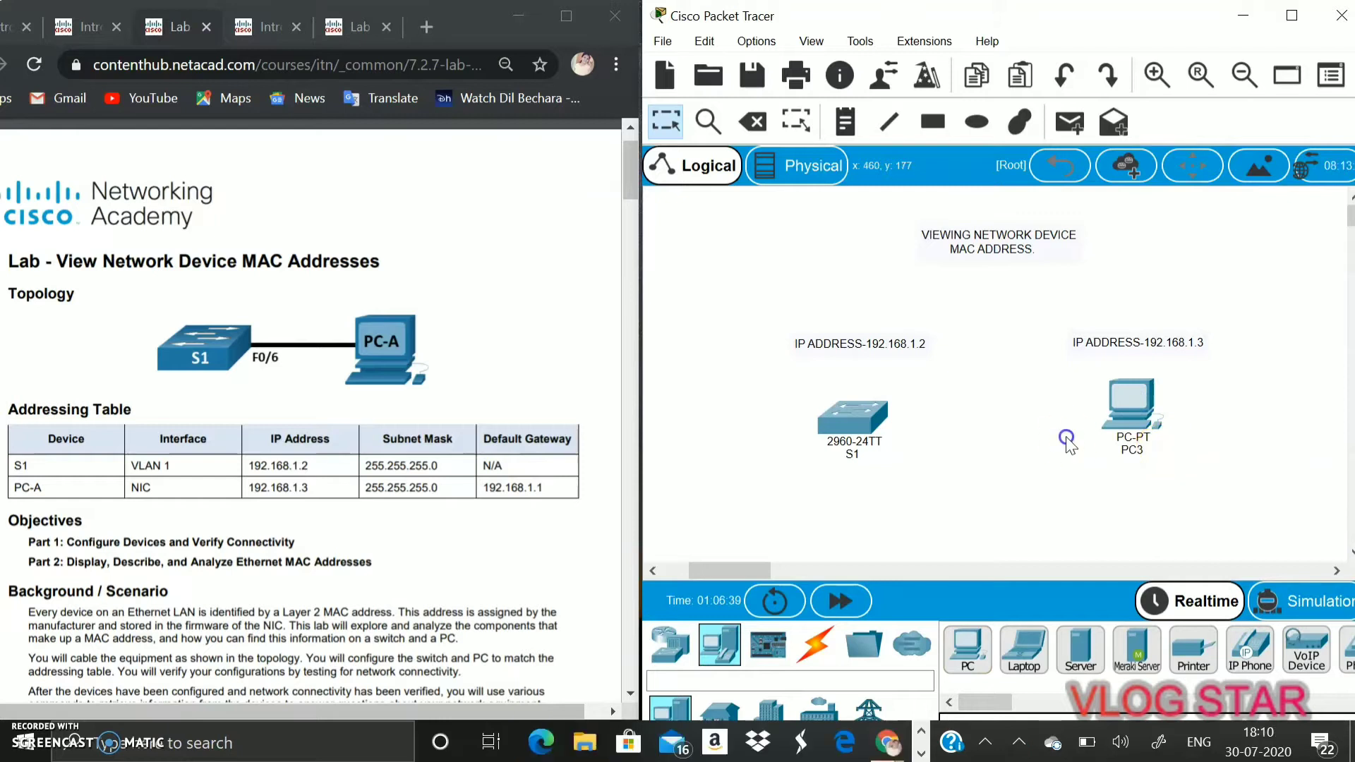
left_click(1138, 449)
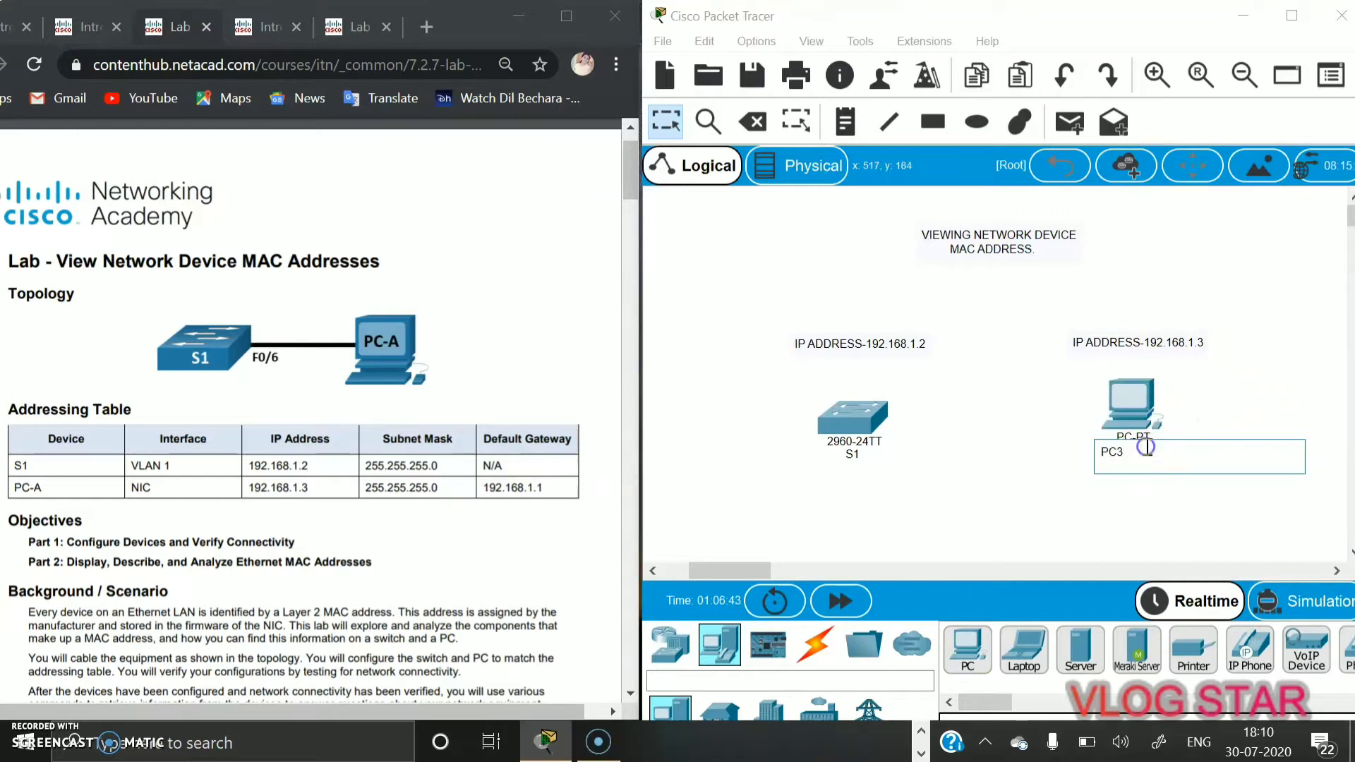
key("BackSpace")
type("-A")
key("Return")
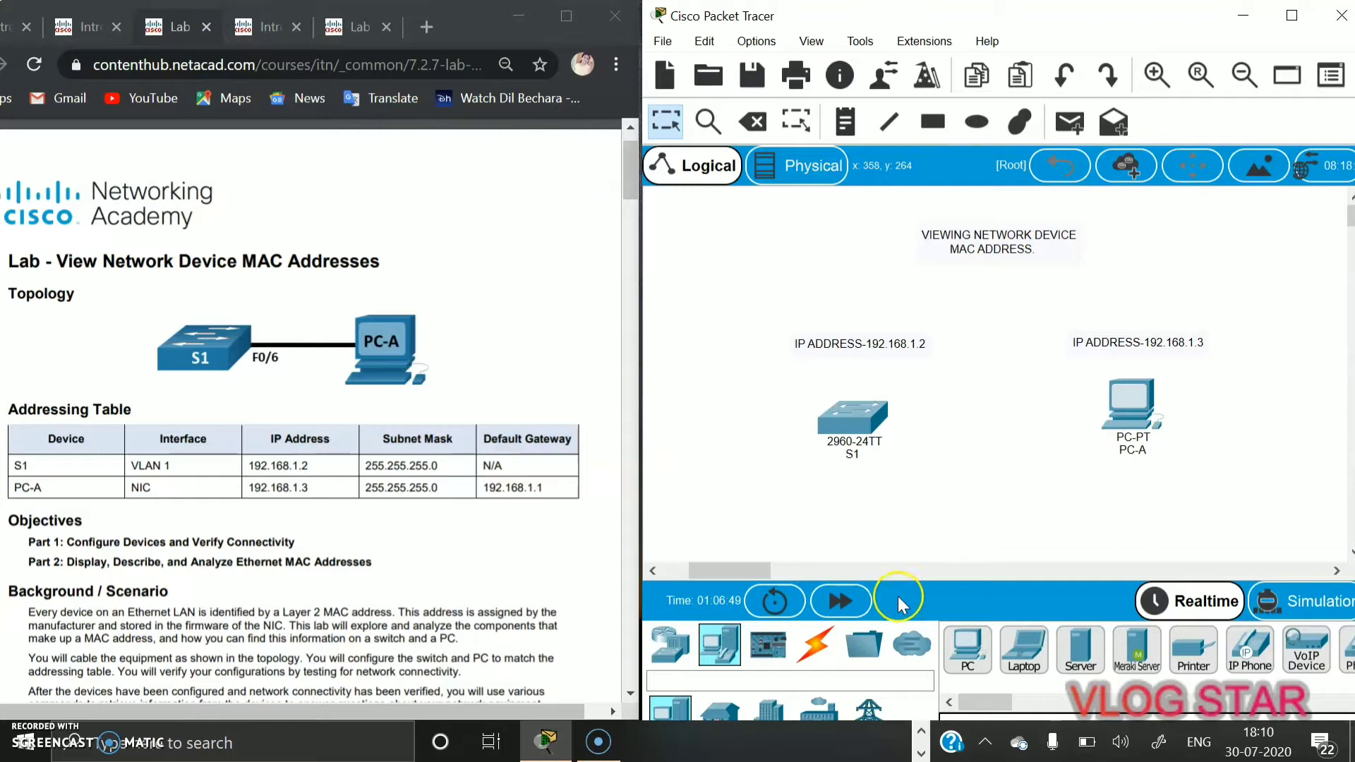
Connect FastEthernet0/6 on switch S1 to FastEthernet0 on PC-A with a copper straight-through cable.
left_click(812, 657)
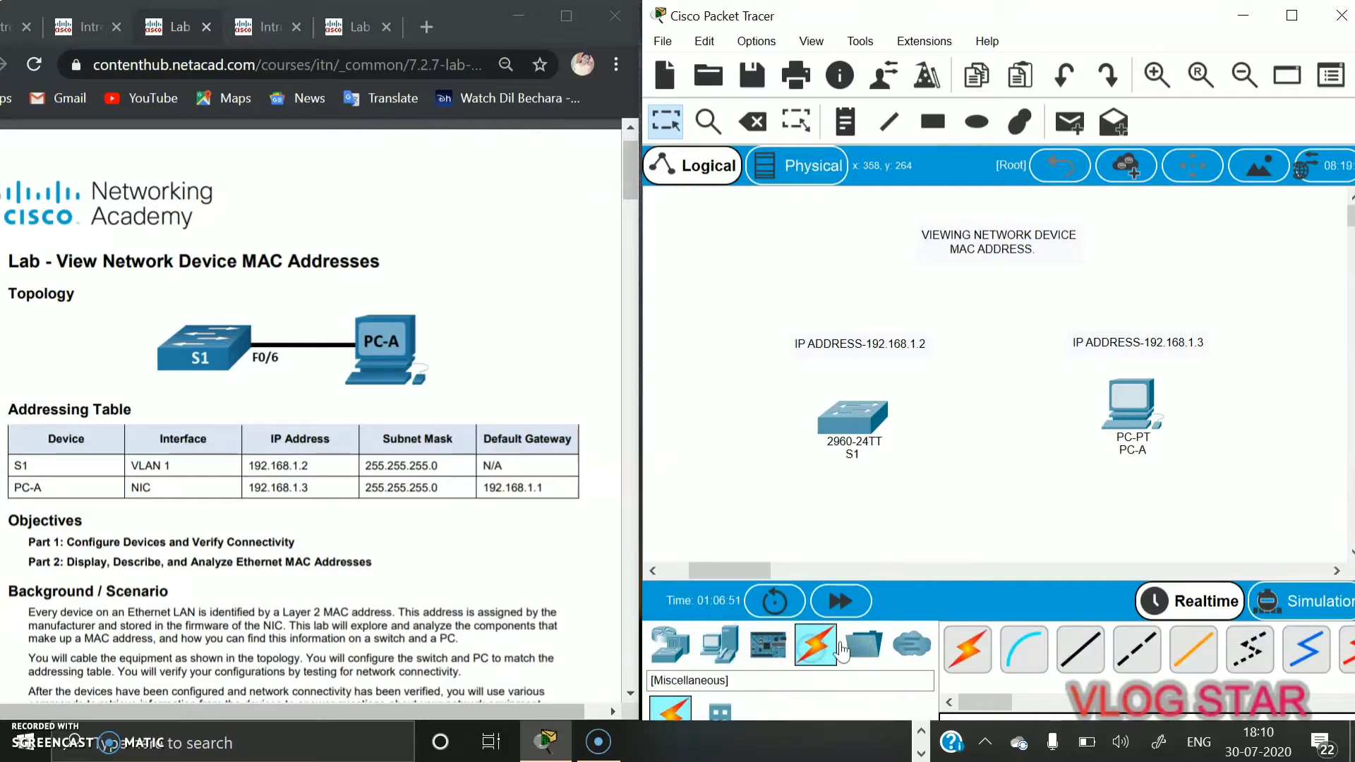
left_click(1063, 652)
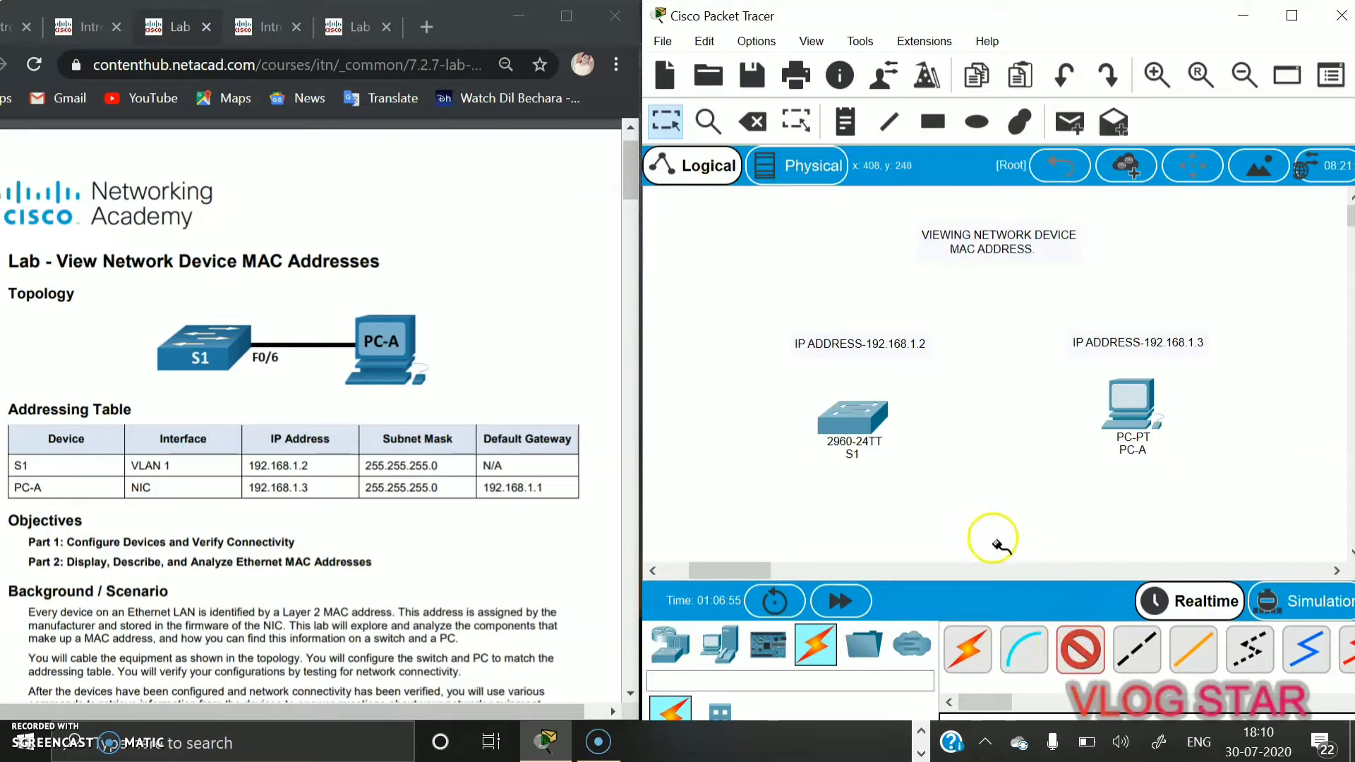
left_click(878, 420)
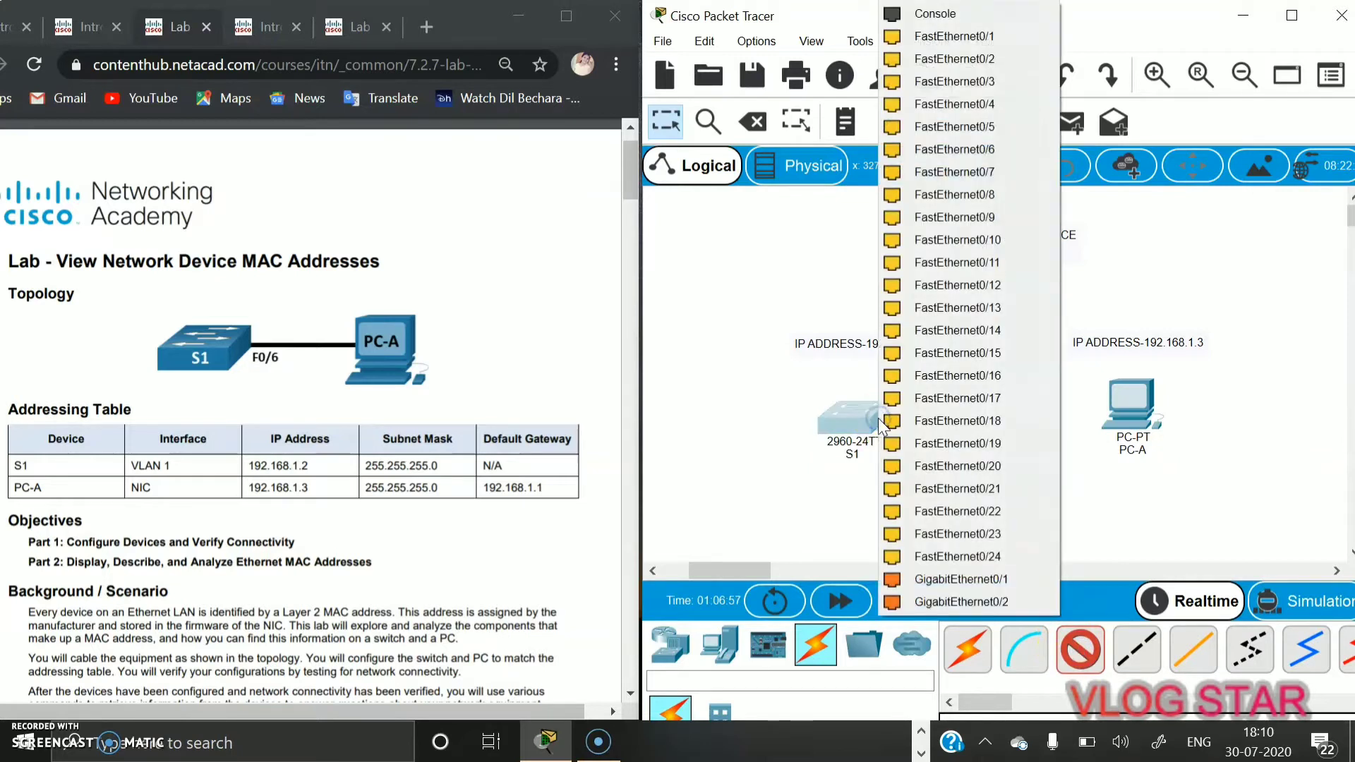
left_click(947, 152)
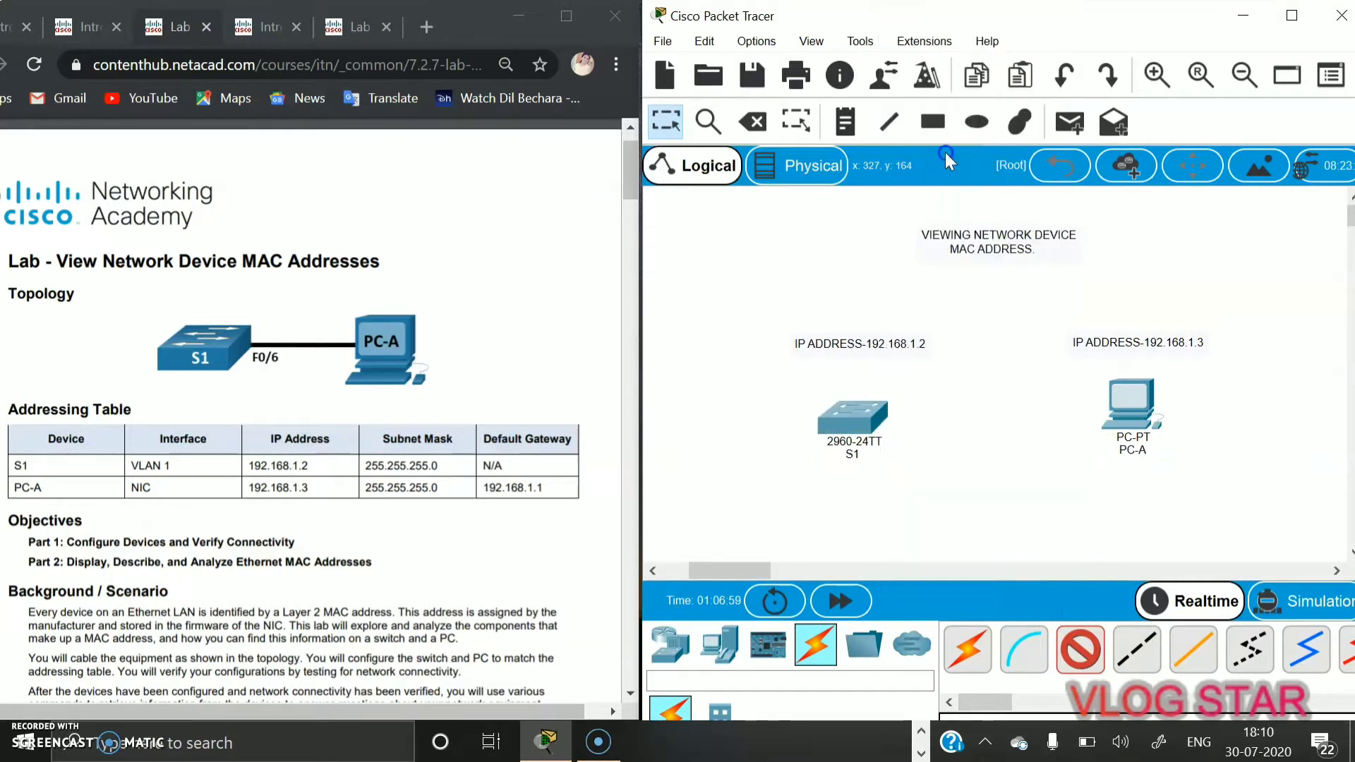
left_click(1118, 417)
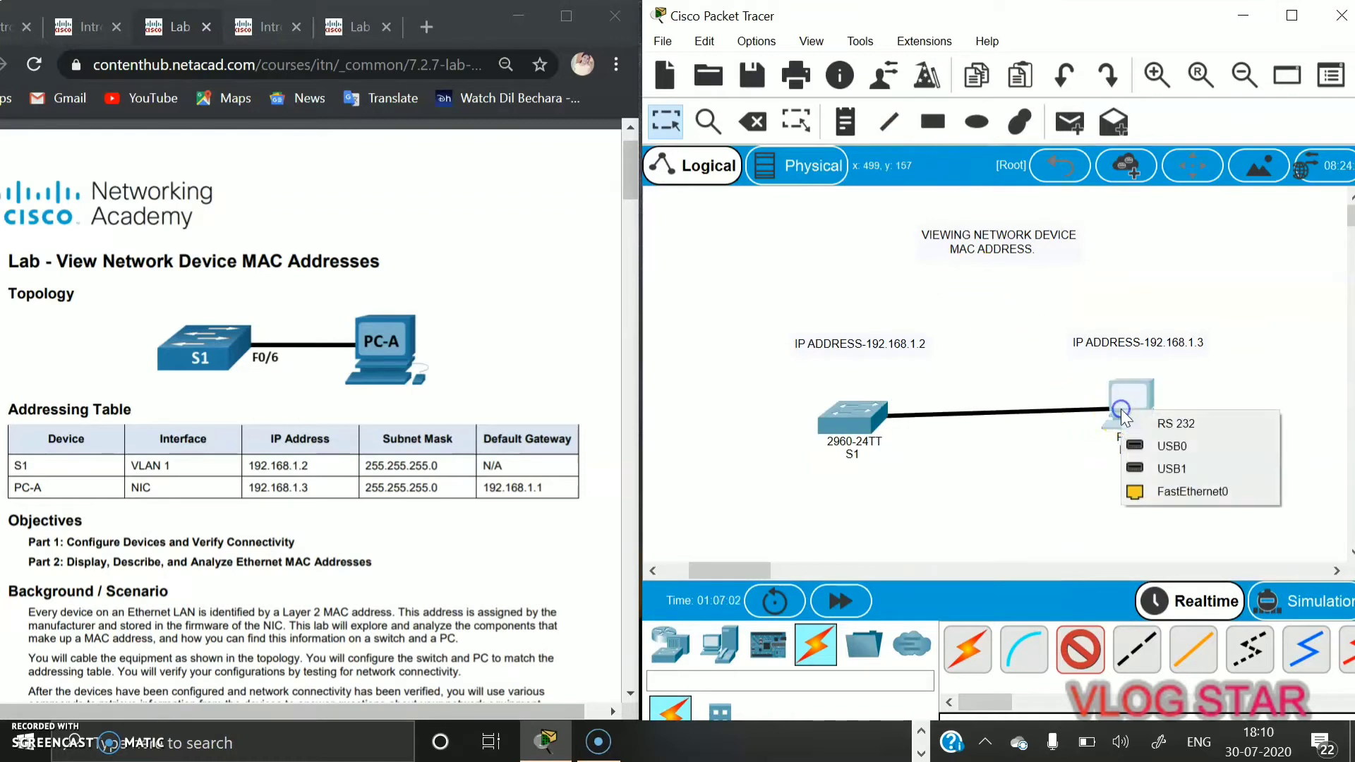
left_click(1163, 491)
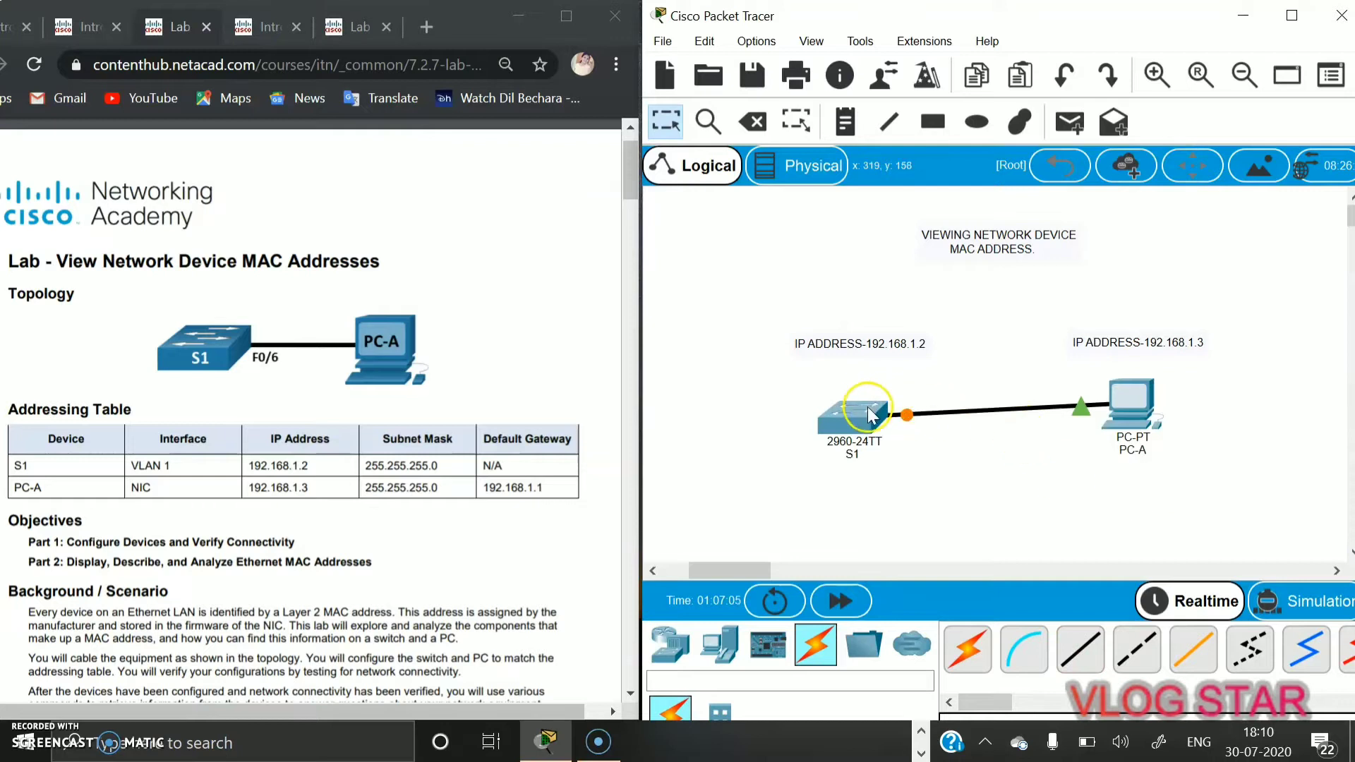
Move switch S1 slightly upward to level its link with PC-A.
left_click_drag(867, 407, 867, 401)
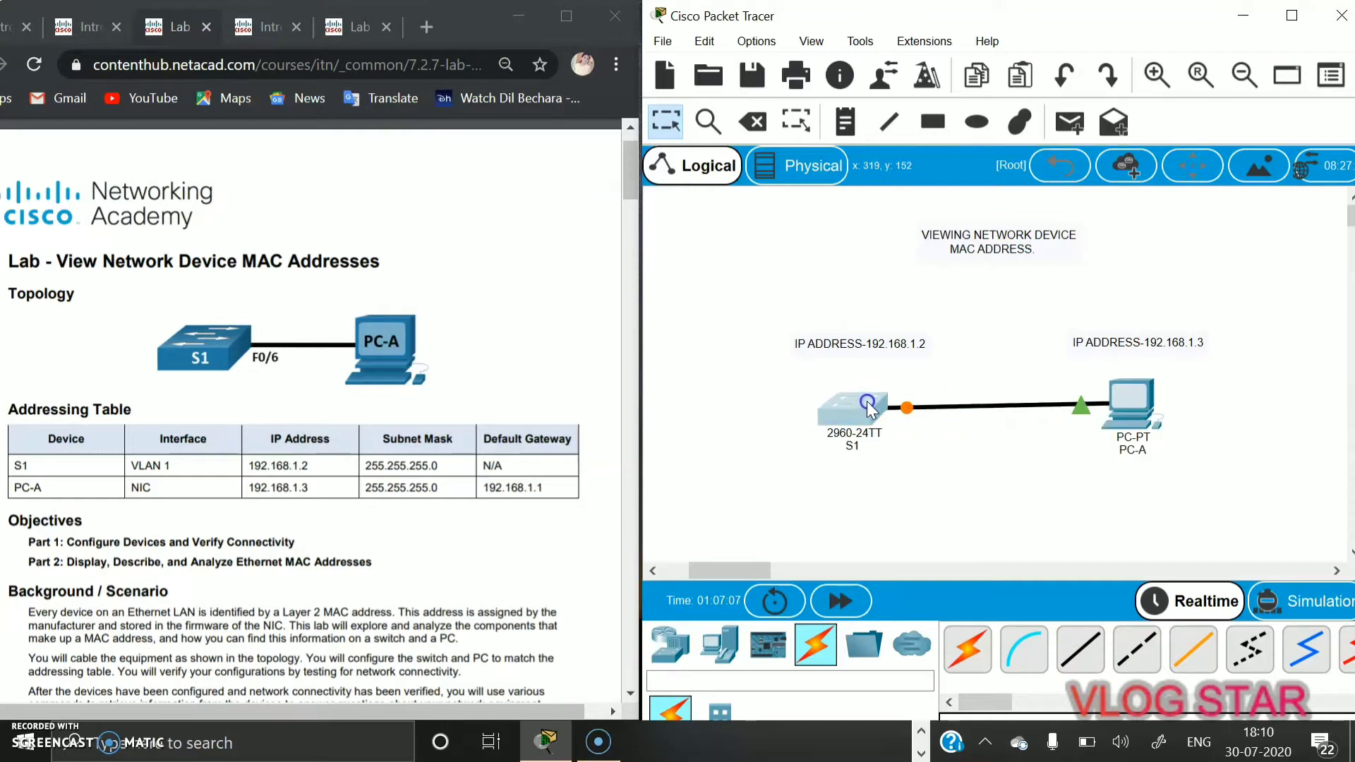
left_click(967, 442)
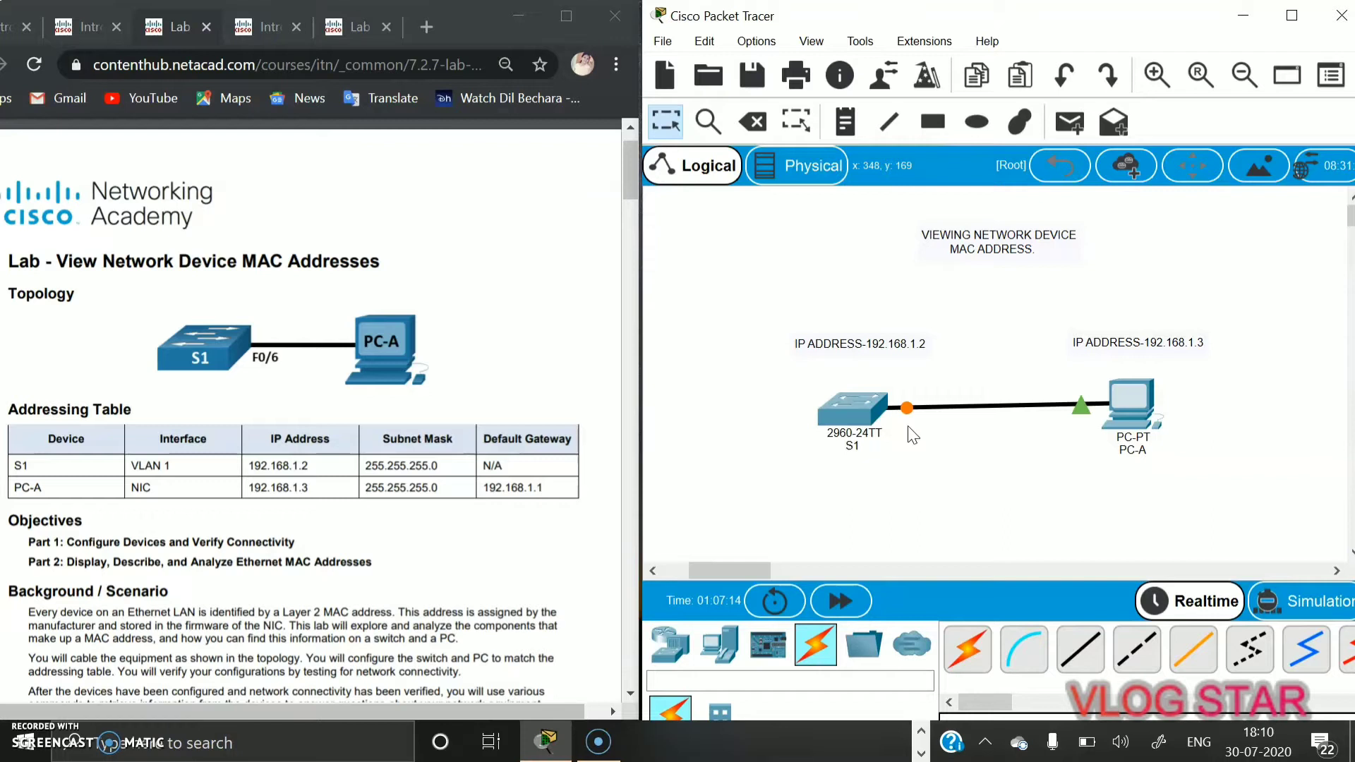
left_click(1130, 315)
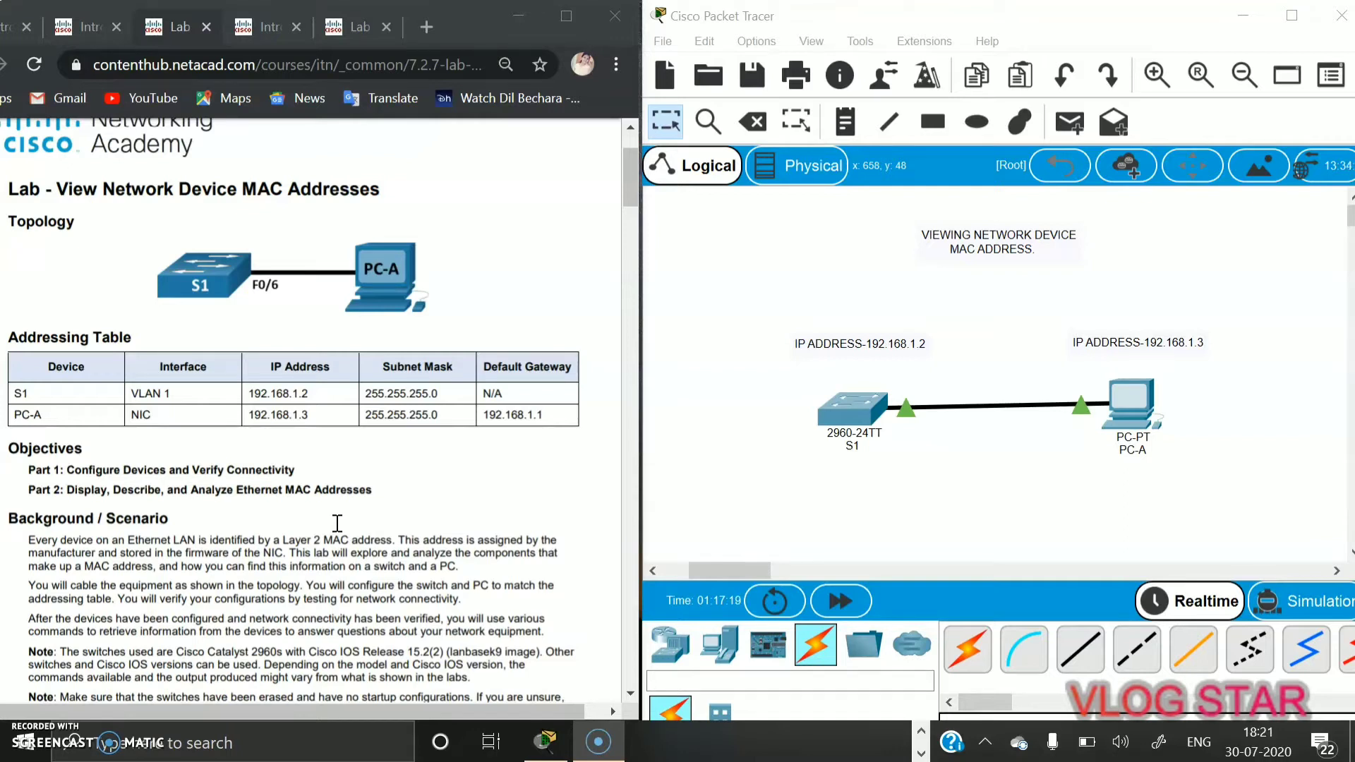
Read the lab document from the background and required resources through the Part 1 device configuration instructions.
scroll(337, 522, "down", 3)
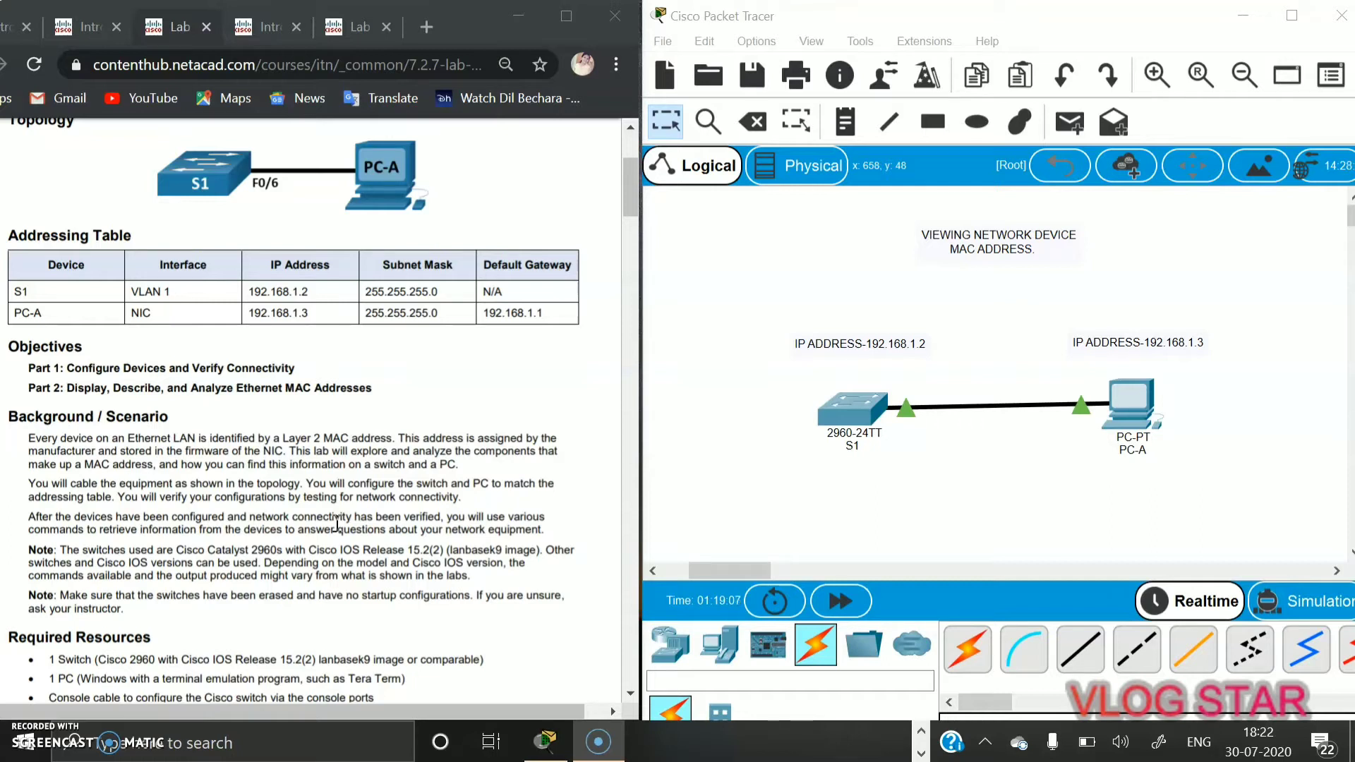
scroll(249, 564, "down", 2)
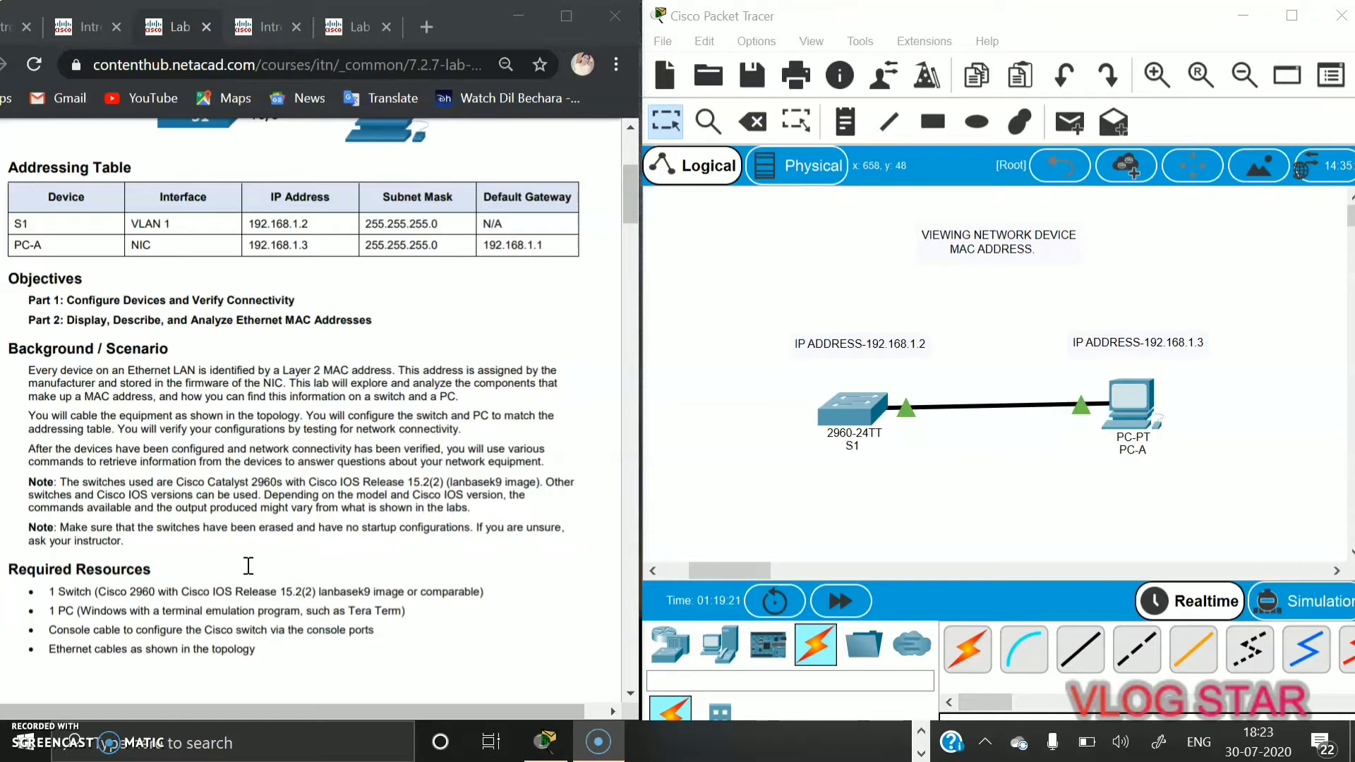
scroll(249, 566, "down", 6)
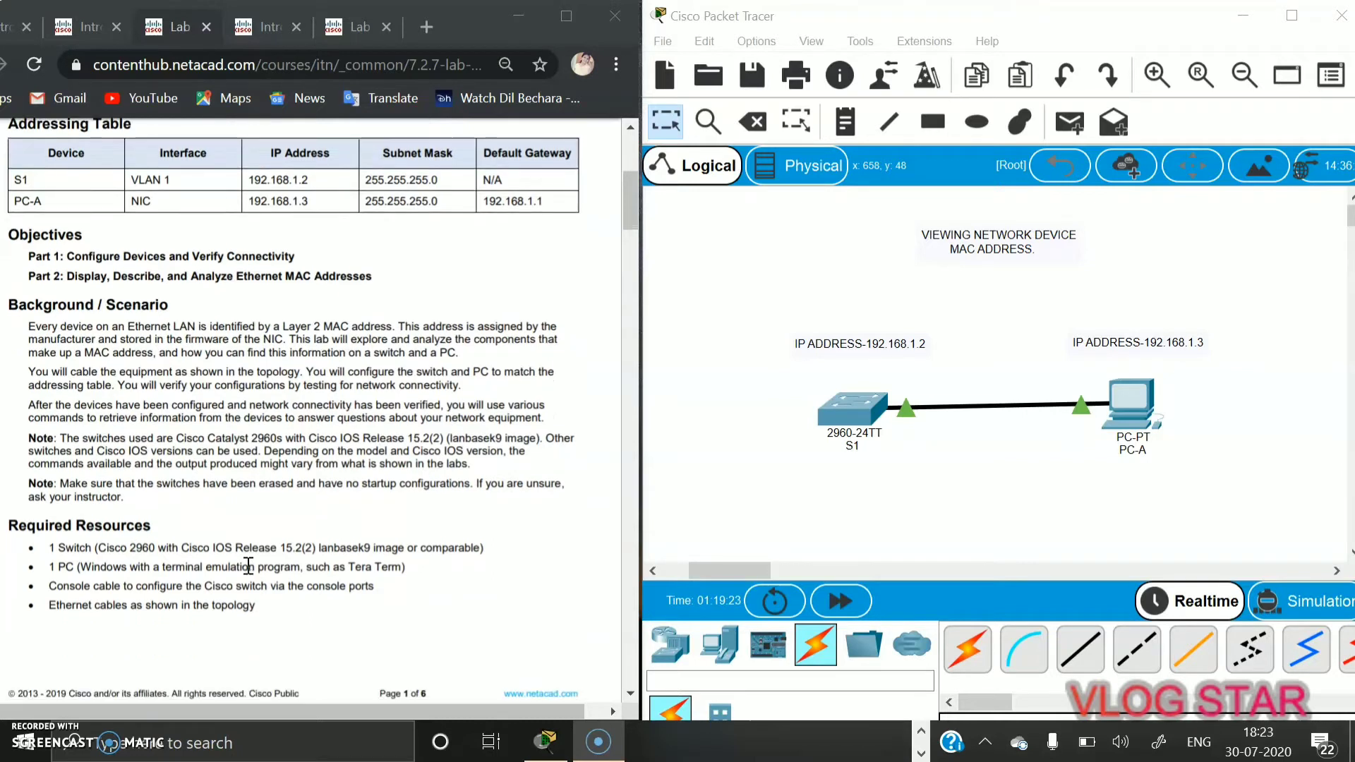
scroll(248, 566, "down", 7)
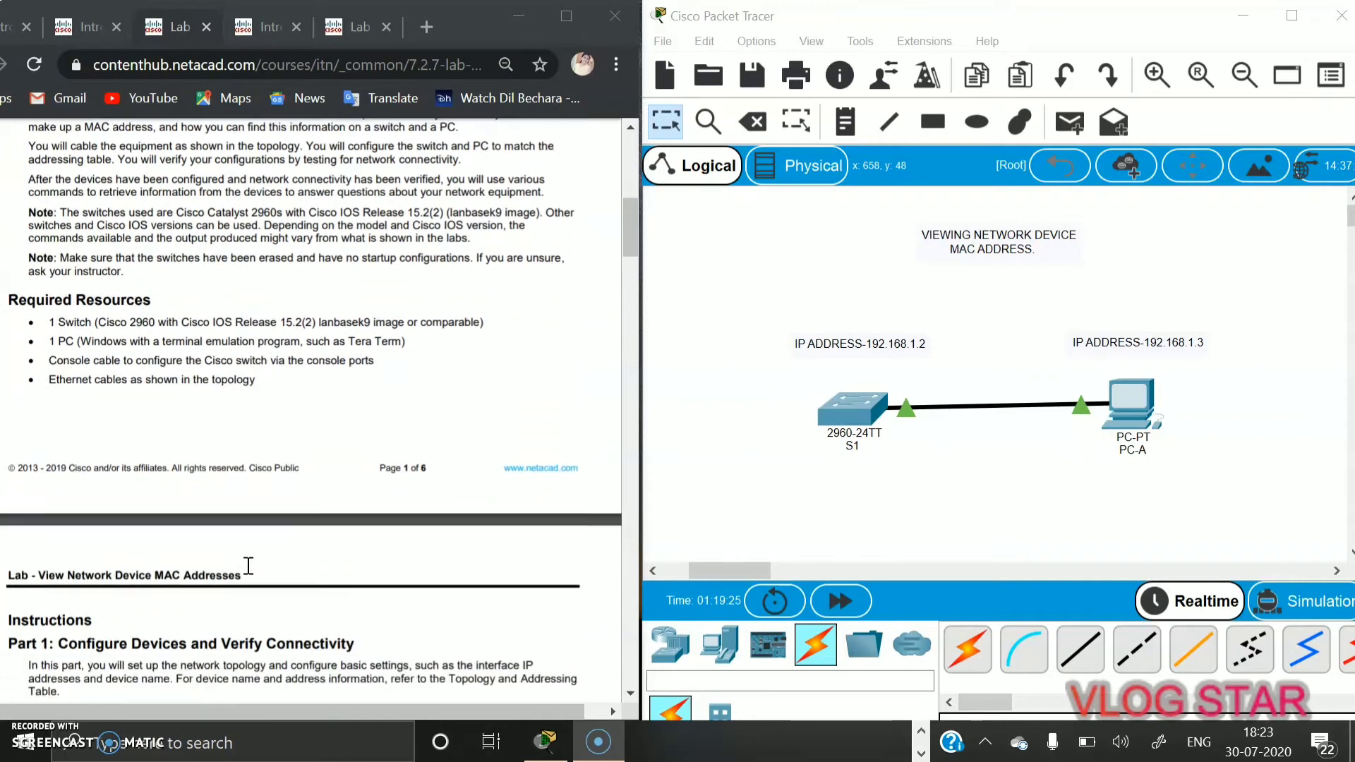
scroll(249, 566, "down", 3)
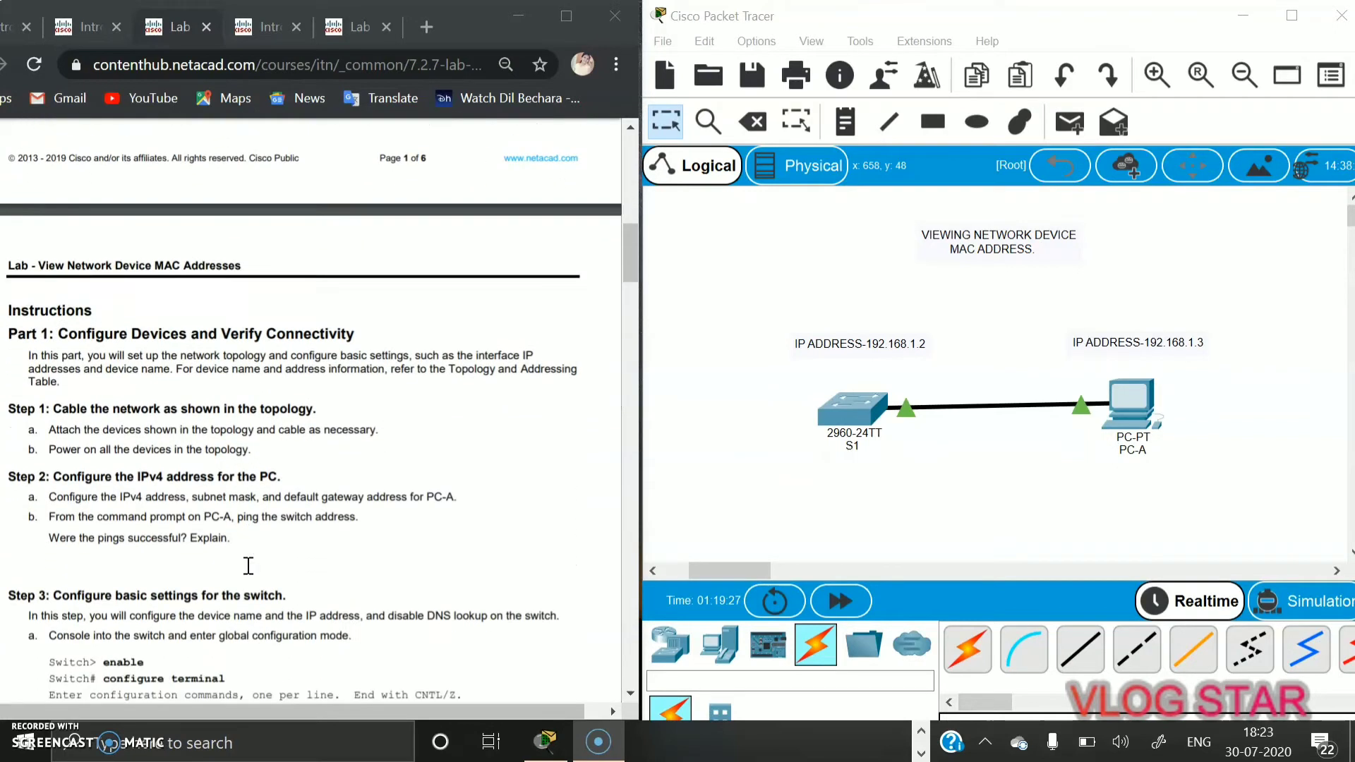
scroll(248, 566, "down", 1)
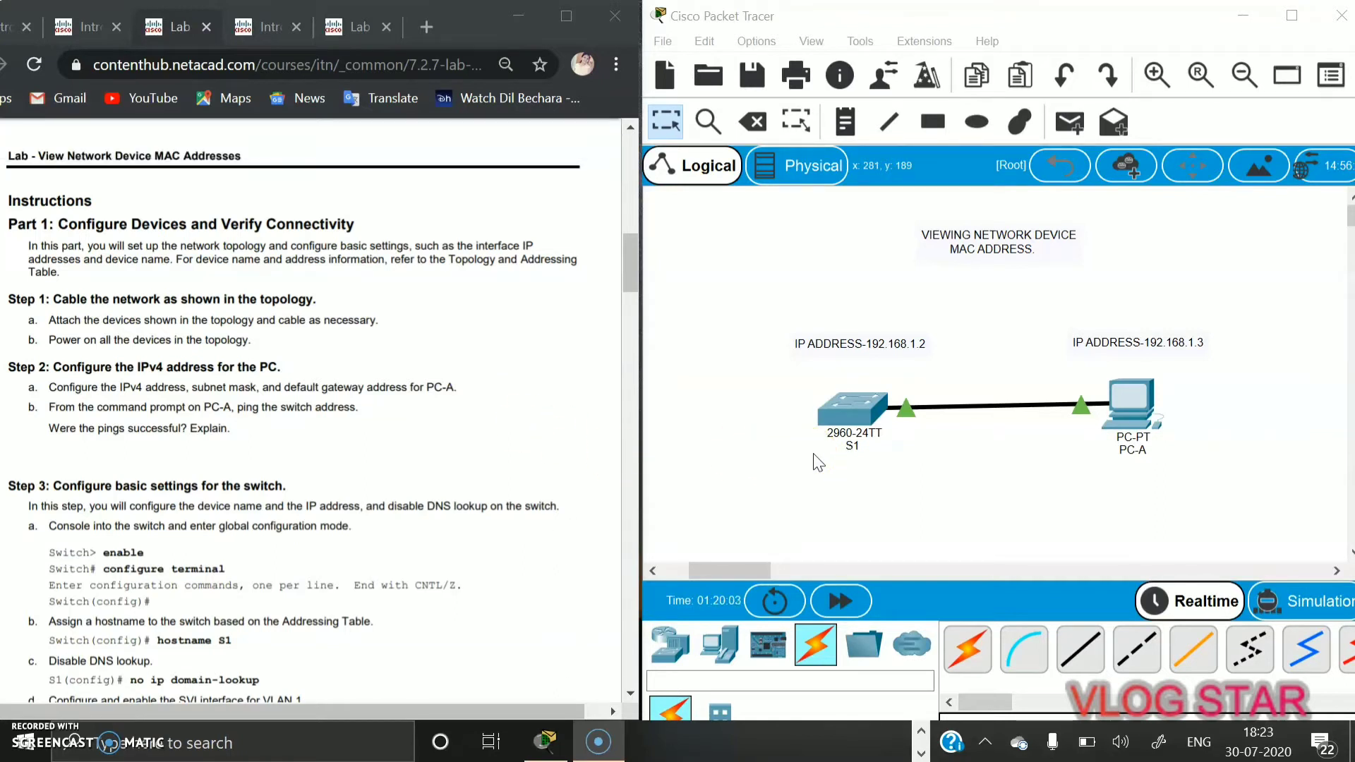
Assign PC-A the static IP address 192.168.1.3 with subnet mask 255.255.255.0 in its IP configuration.
left_click(1143, 408)
left_click(472, 40)
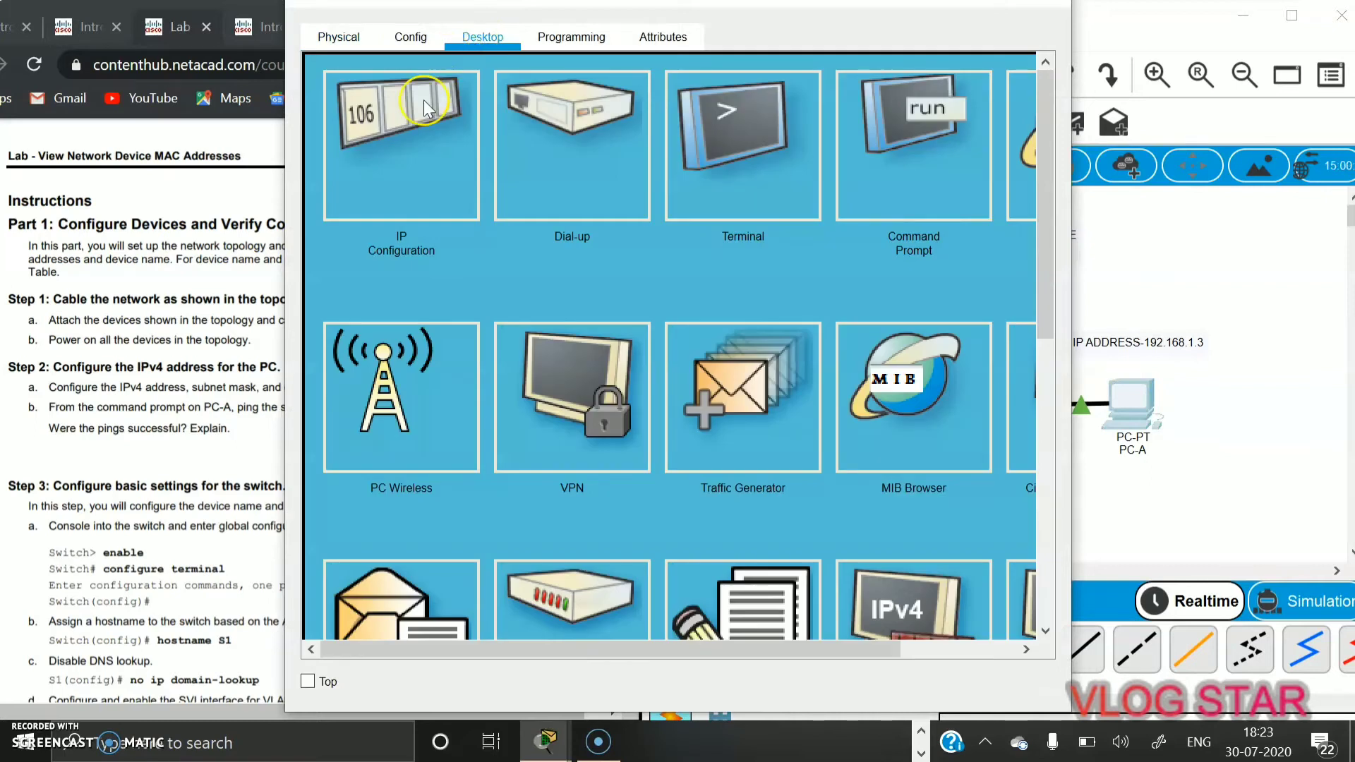
left_click(402, 139)
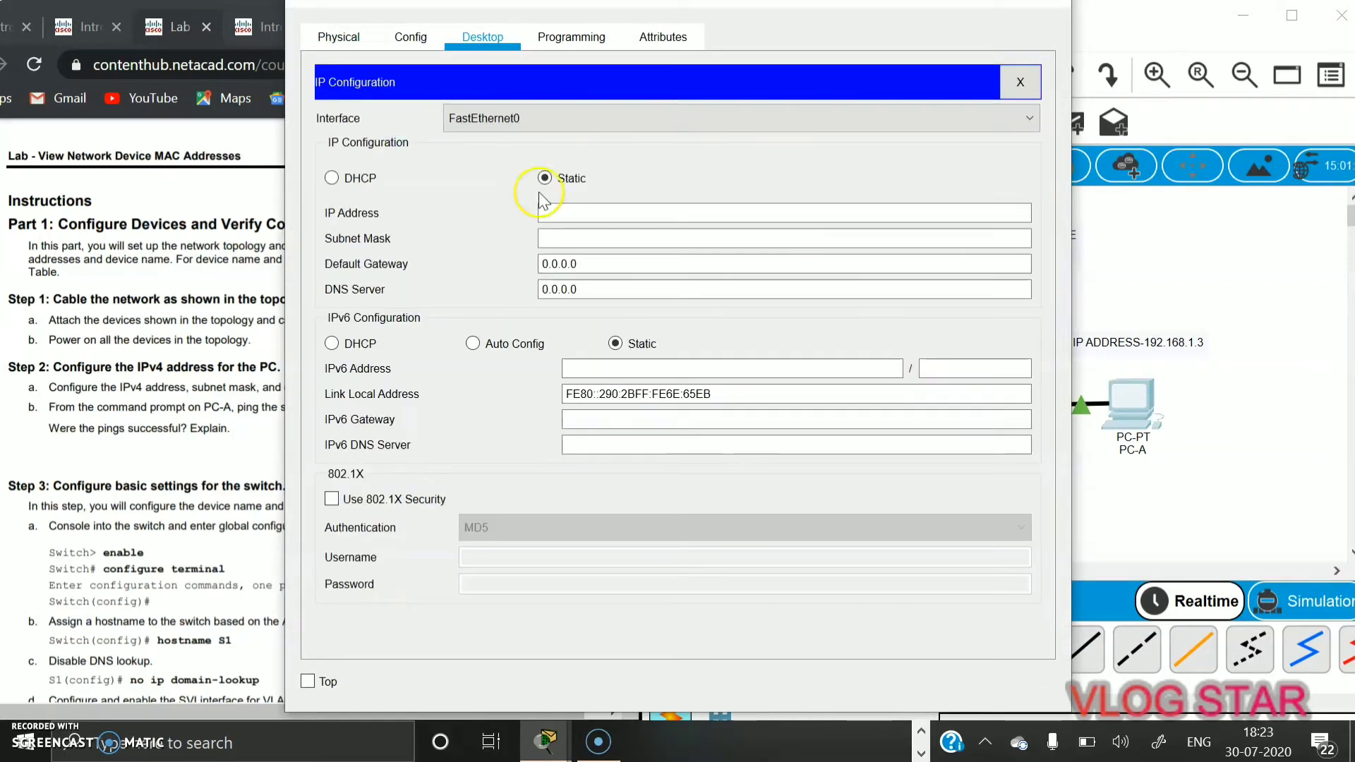
left_click(568, 204)
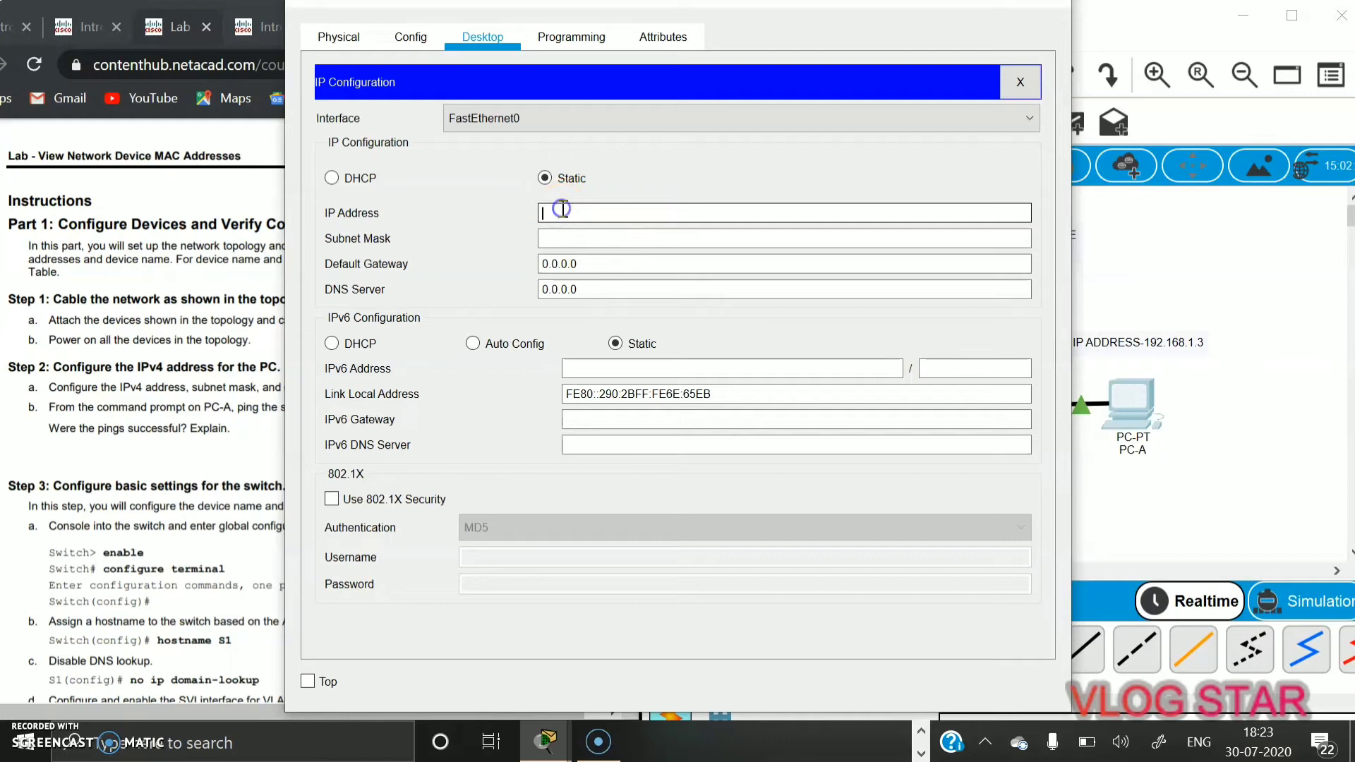
type("192.16")
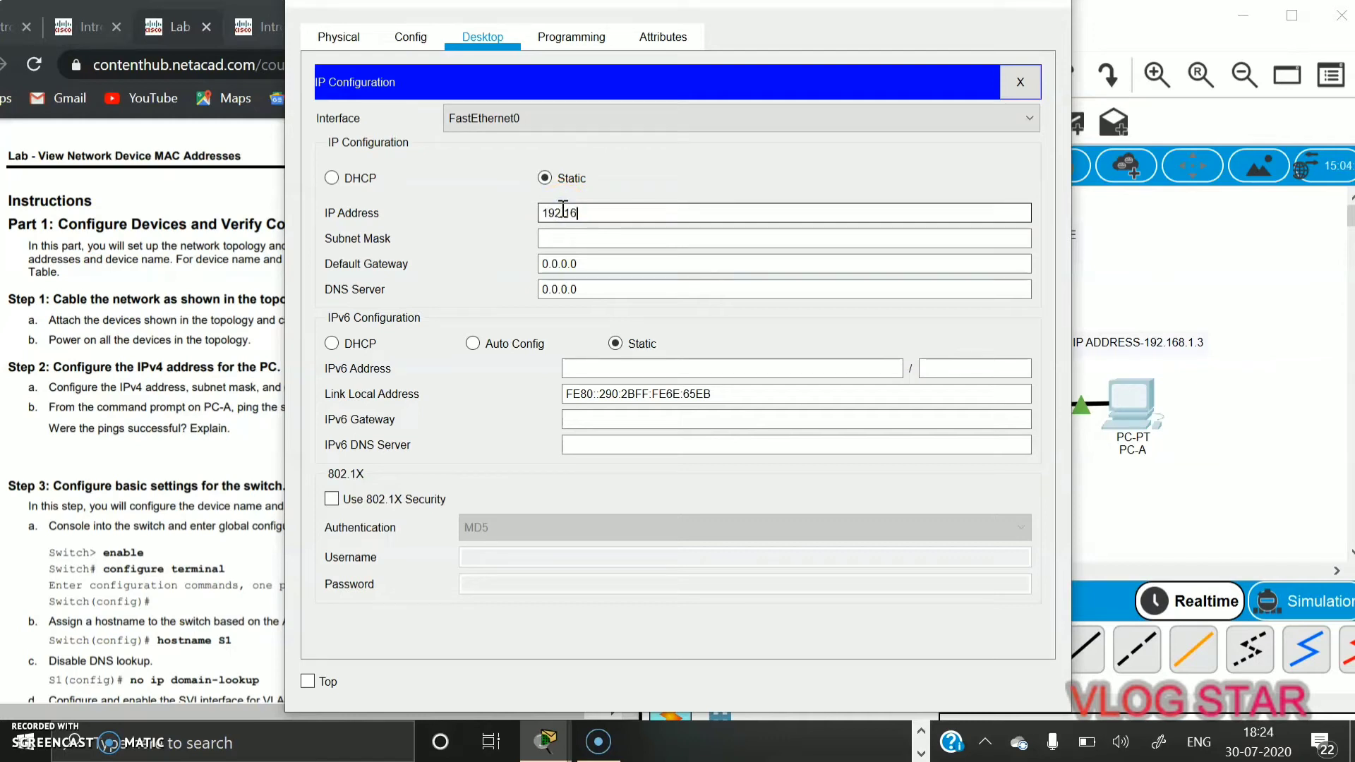
type("8.1.3")
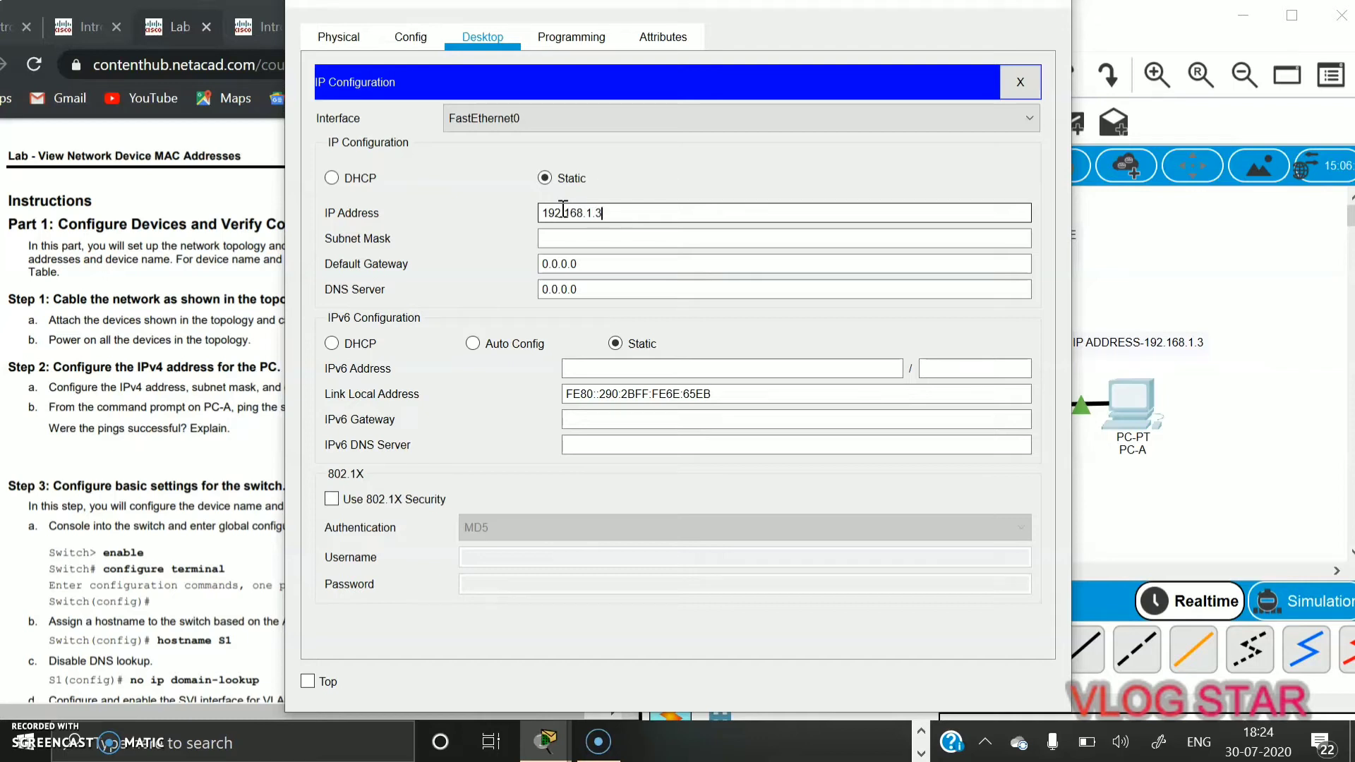
left_click(583, 237)
Set PC-A's default gateway to 192.168.1.1 and close its configuration window.
left_click(575, 263)
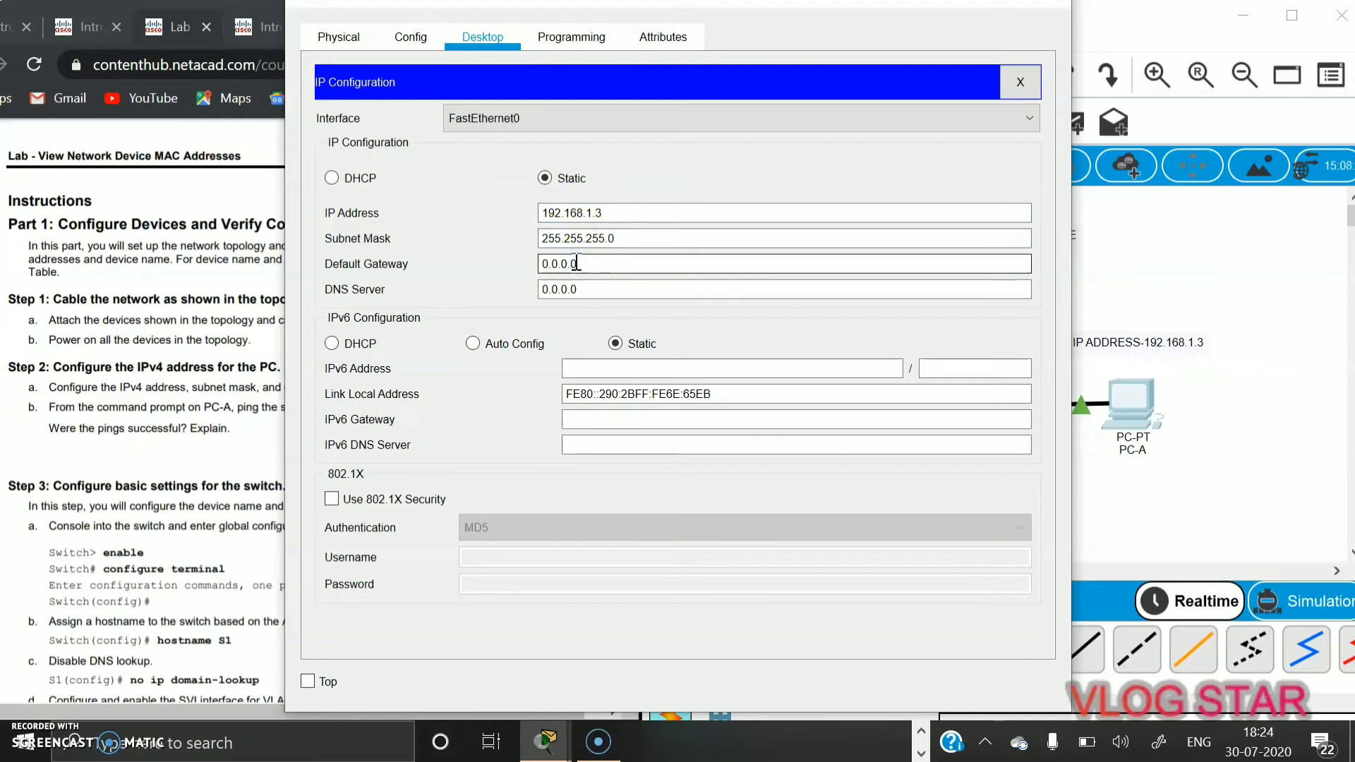
key("BackSpace")
key("BackSpace")
key("BackSpace")
key("BackSpace")
key("BackSpace")
key("BackSpace")
key("BackSpace")
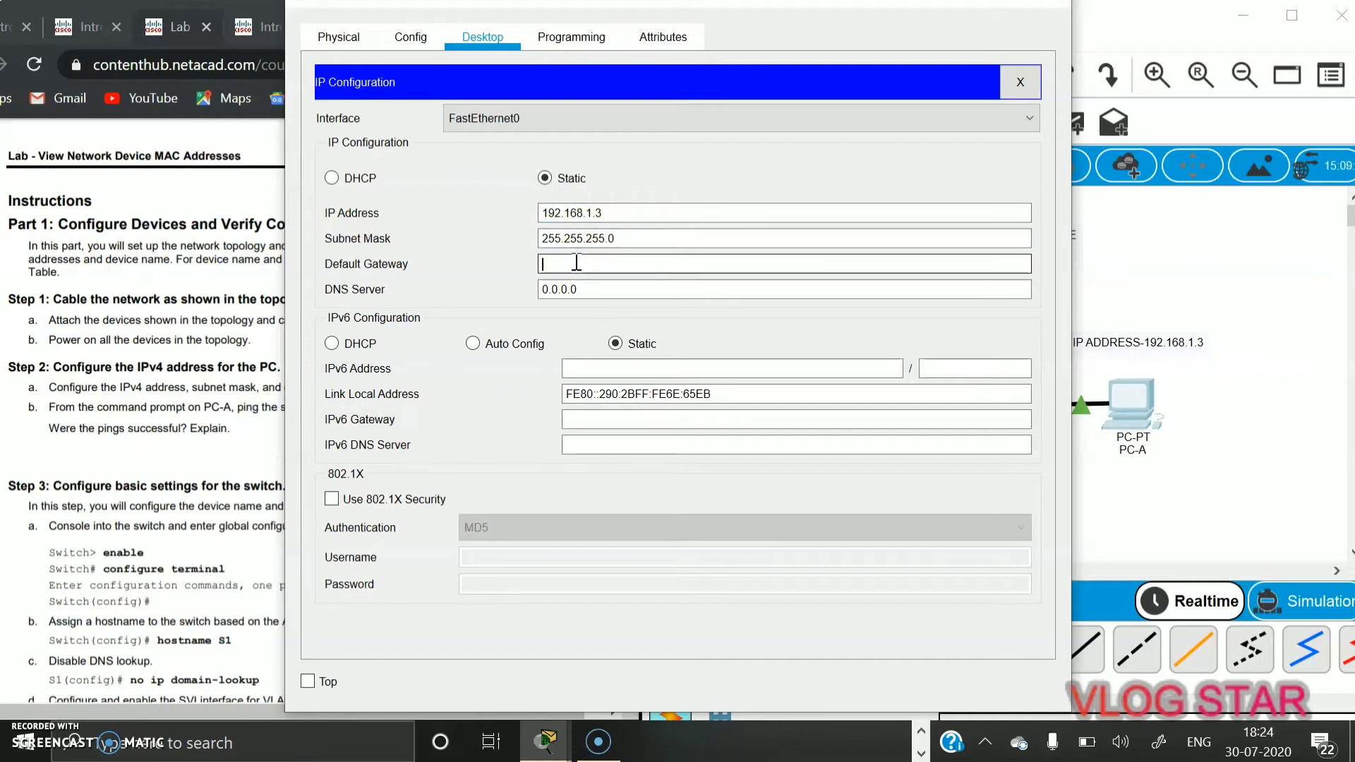
type("192.168.1.1")
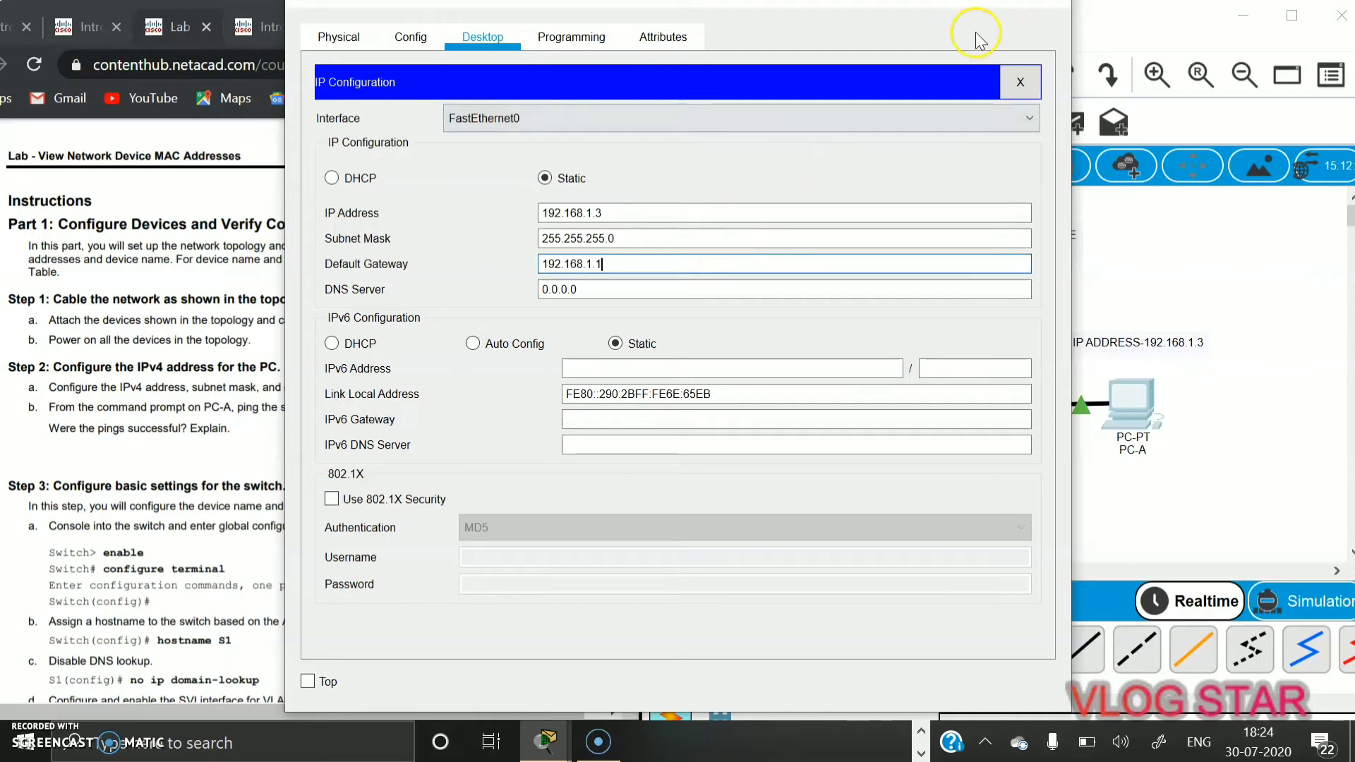
left_click(948, 2)
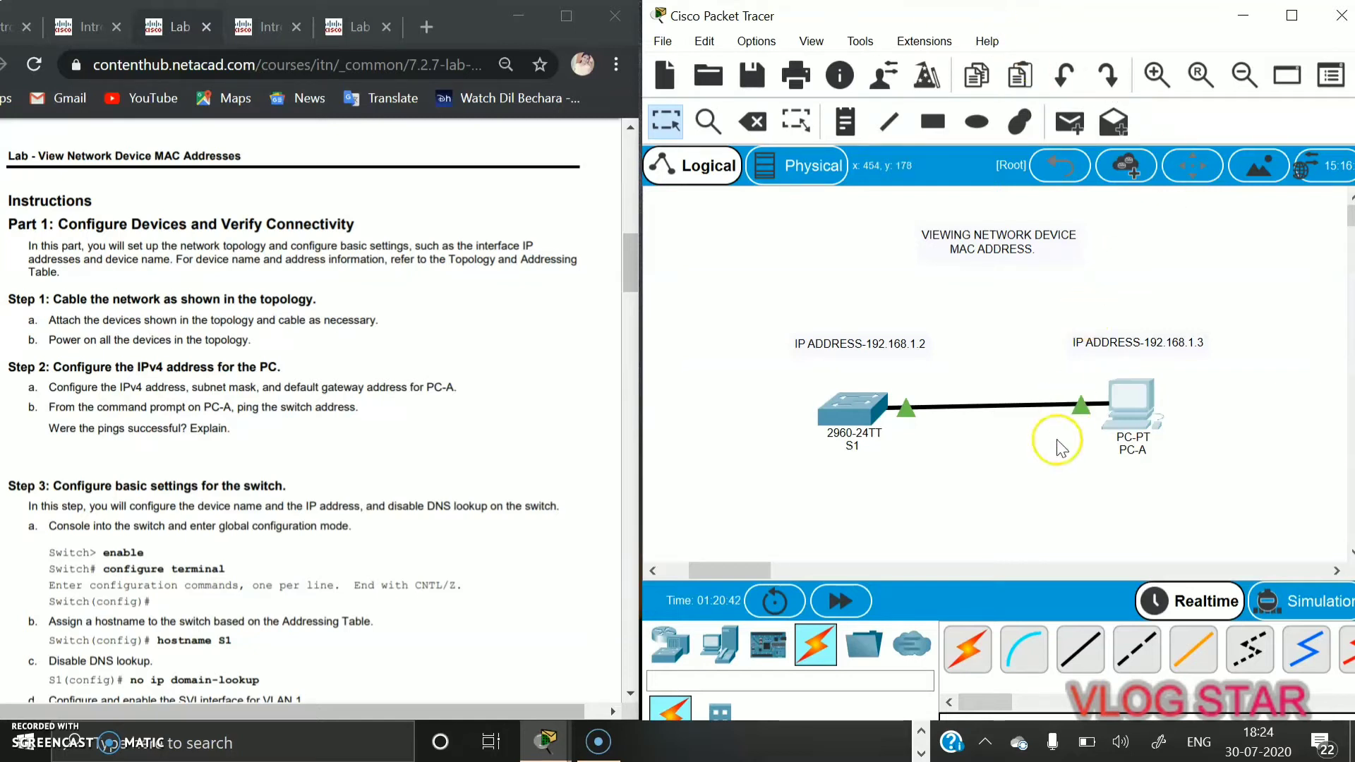
Ping the switch at 192.168.1.2 from PC-A's command prompt, review the output, and close PC-A's window.
left_click(1137, 391)
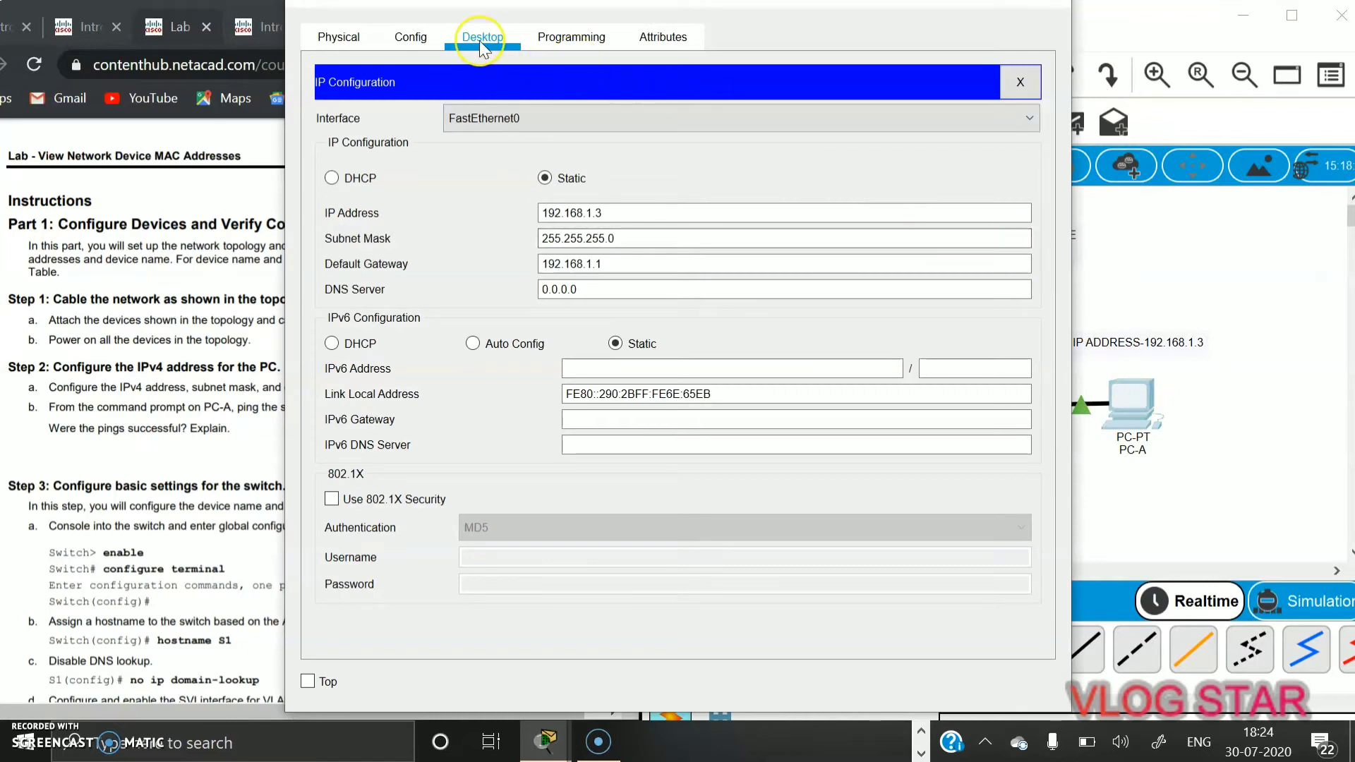
left_click(1020, 82)
left_click(434, 199)
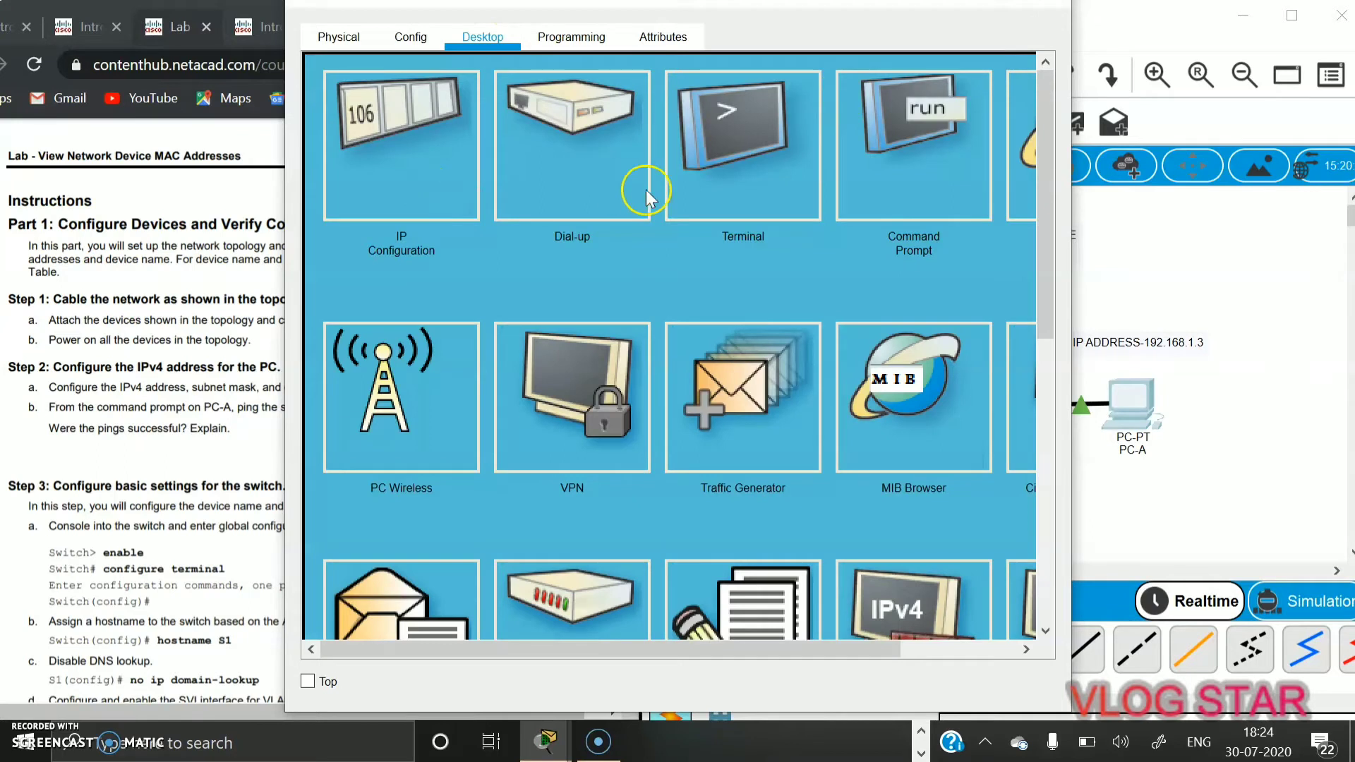
left_click(900, 163)
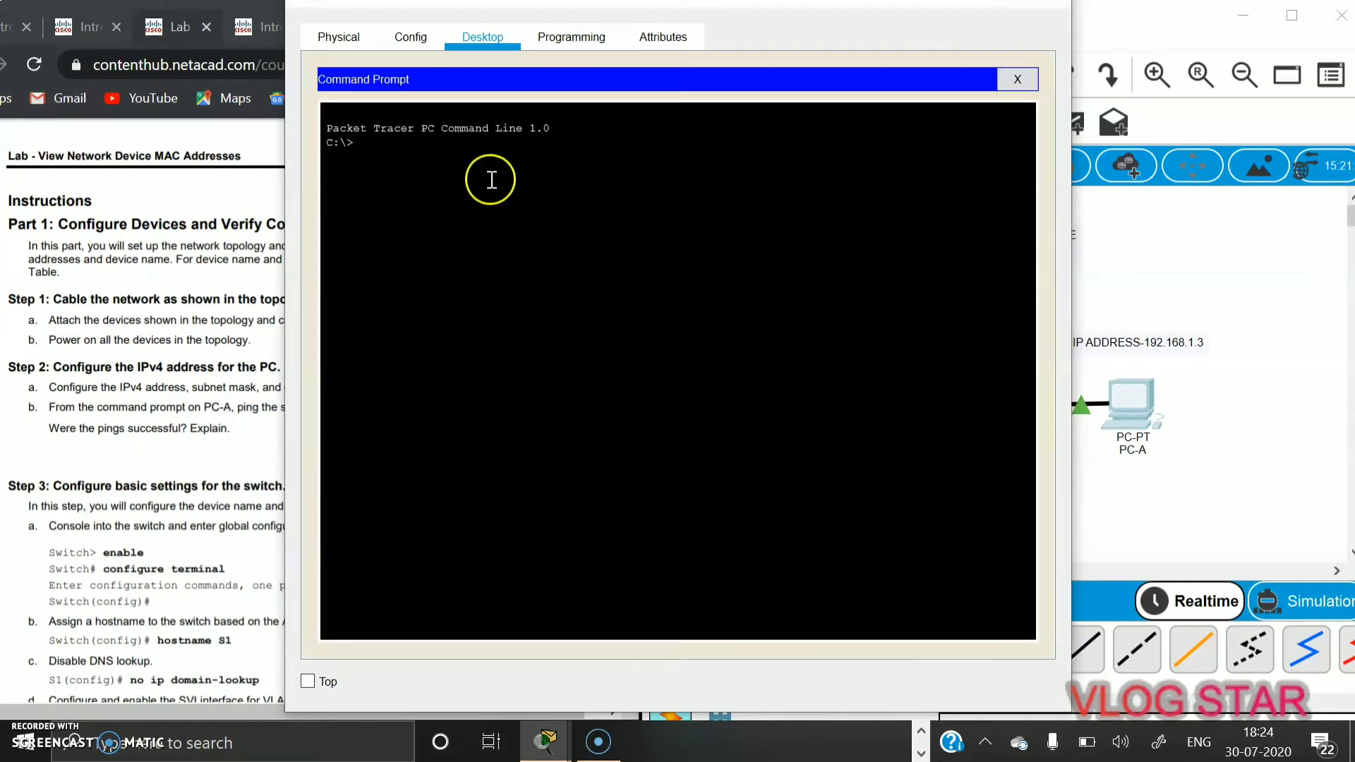
type("ping 192.168.1.2")
key("Return")
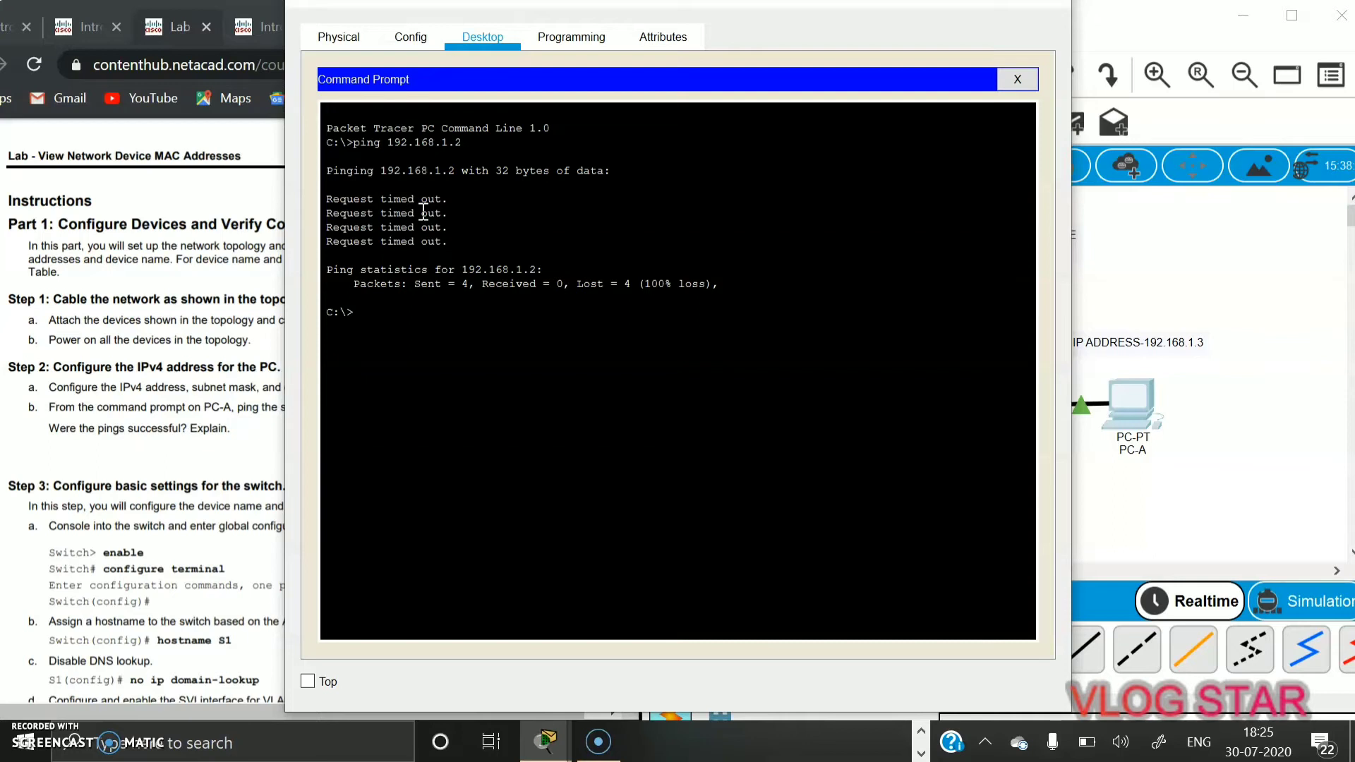
left_click_drag(323, 197, 462, 254)
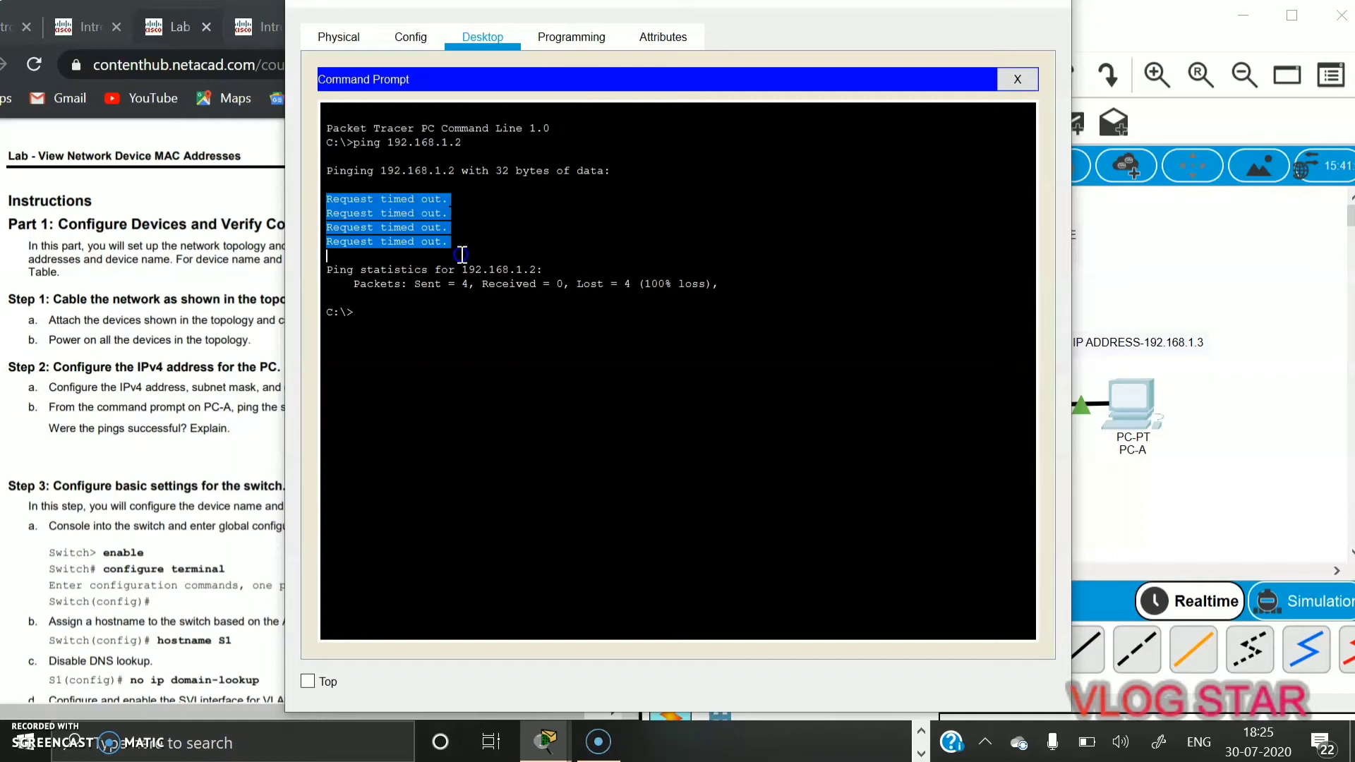
left_click(451, 326)
left_click_drag(575, 287, 659, 340)
left_click(526, 348)
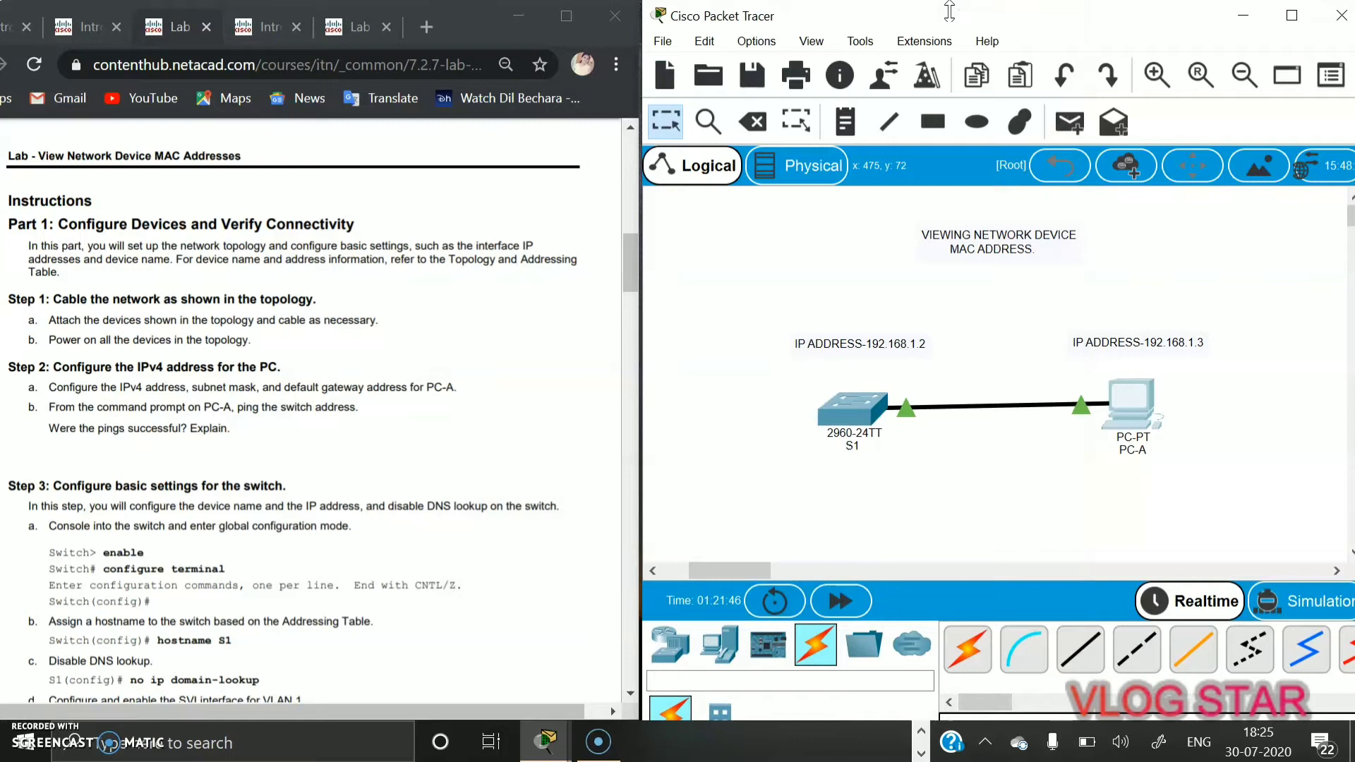
Access switch S1's command line and enter global configuration mode with enable and configure terminal.
left_click(842, 411)
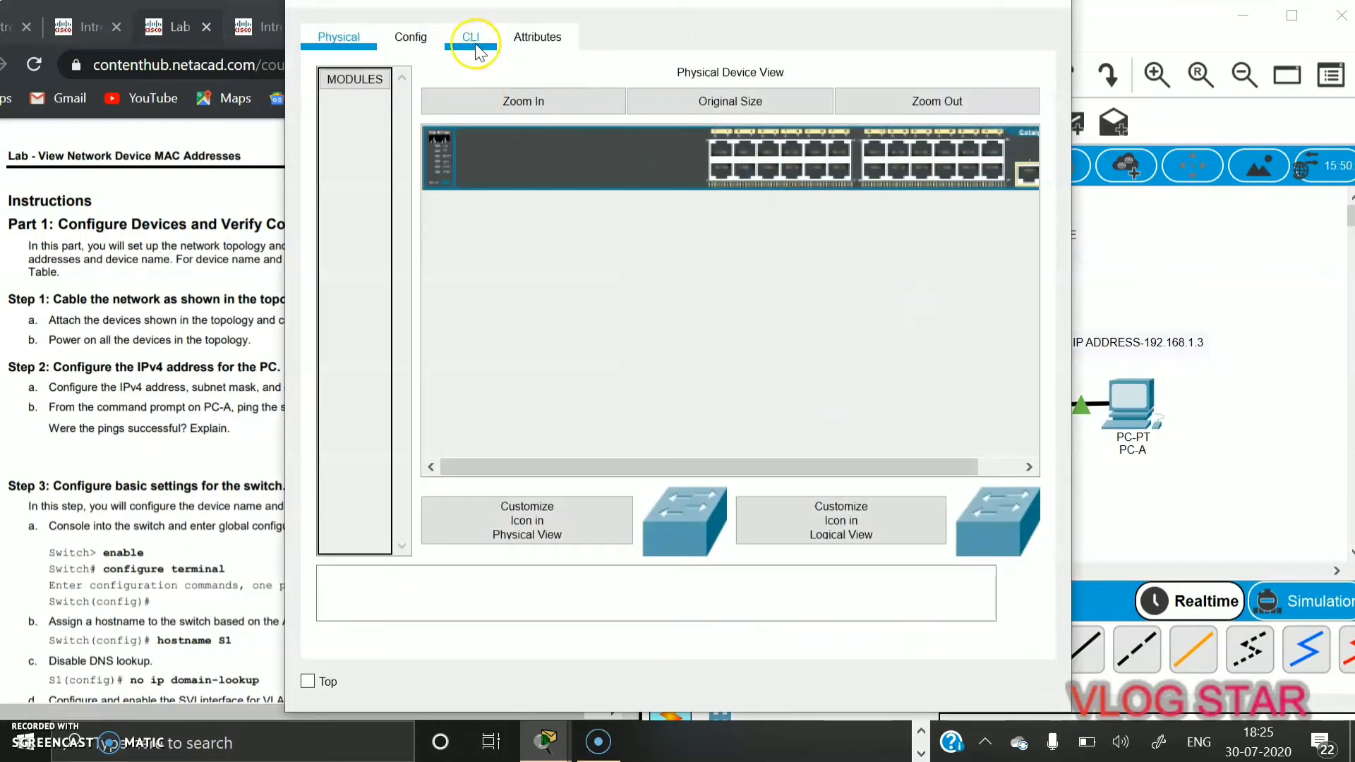
left_click(477, 52)
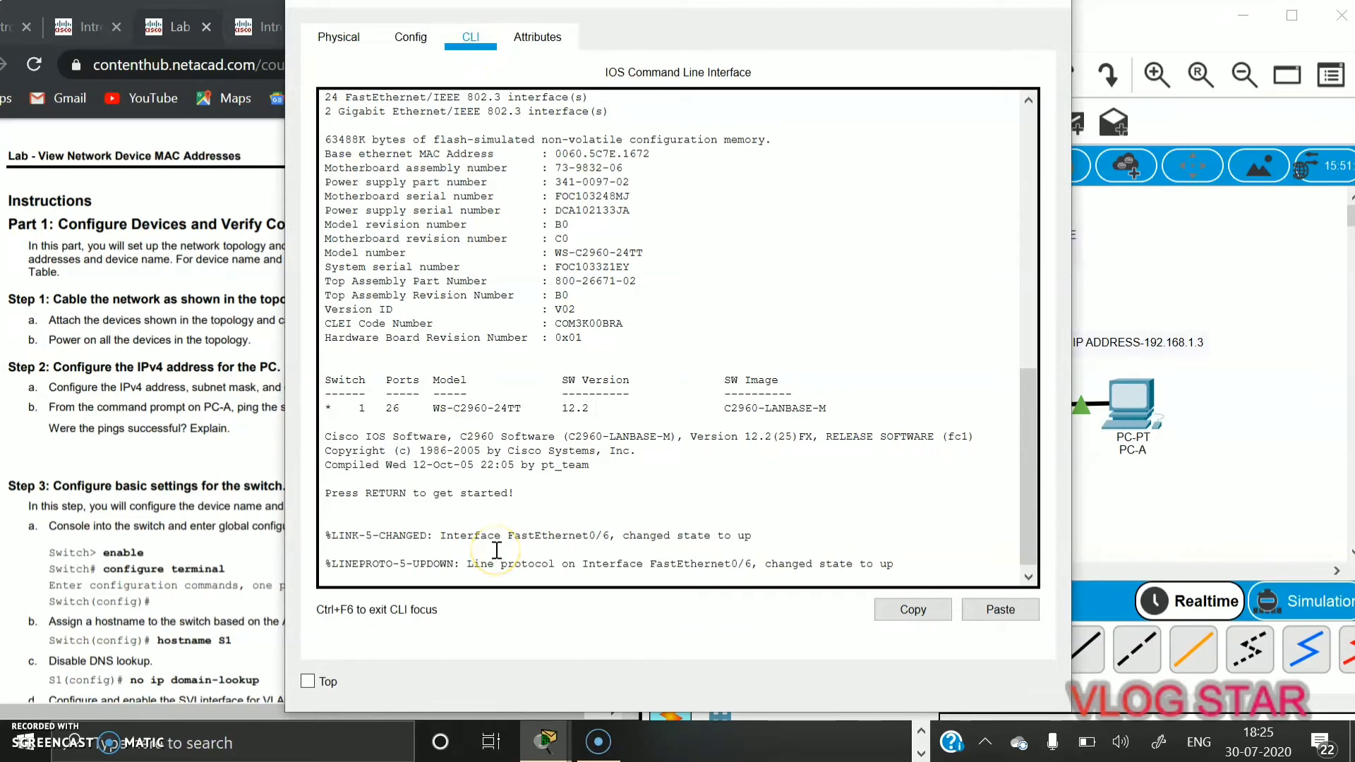
left_click(440, 578)
key("Return")
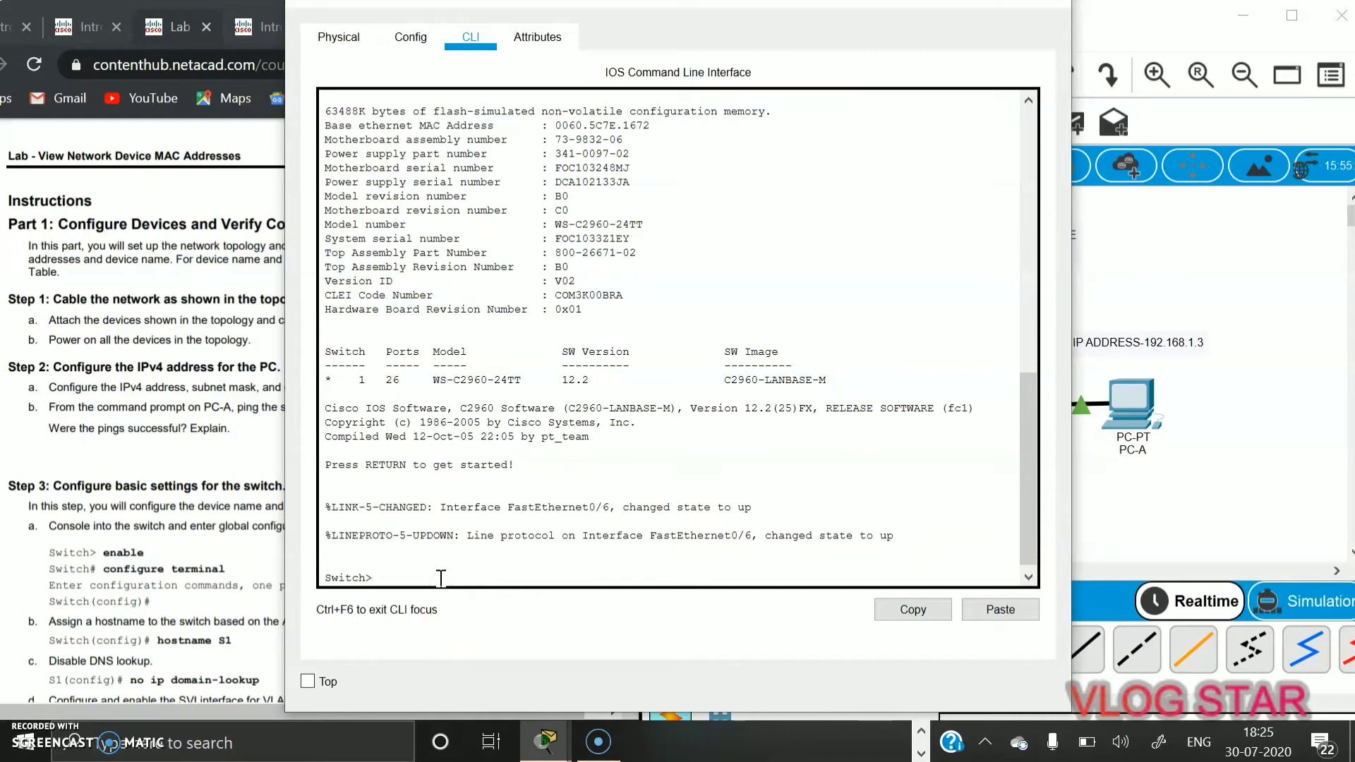
type("enable")
key("Return")
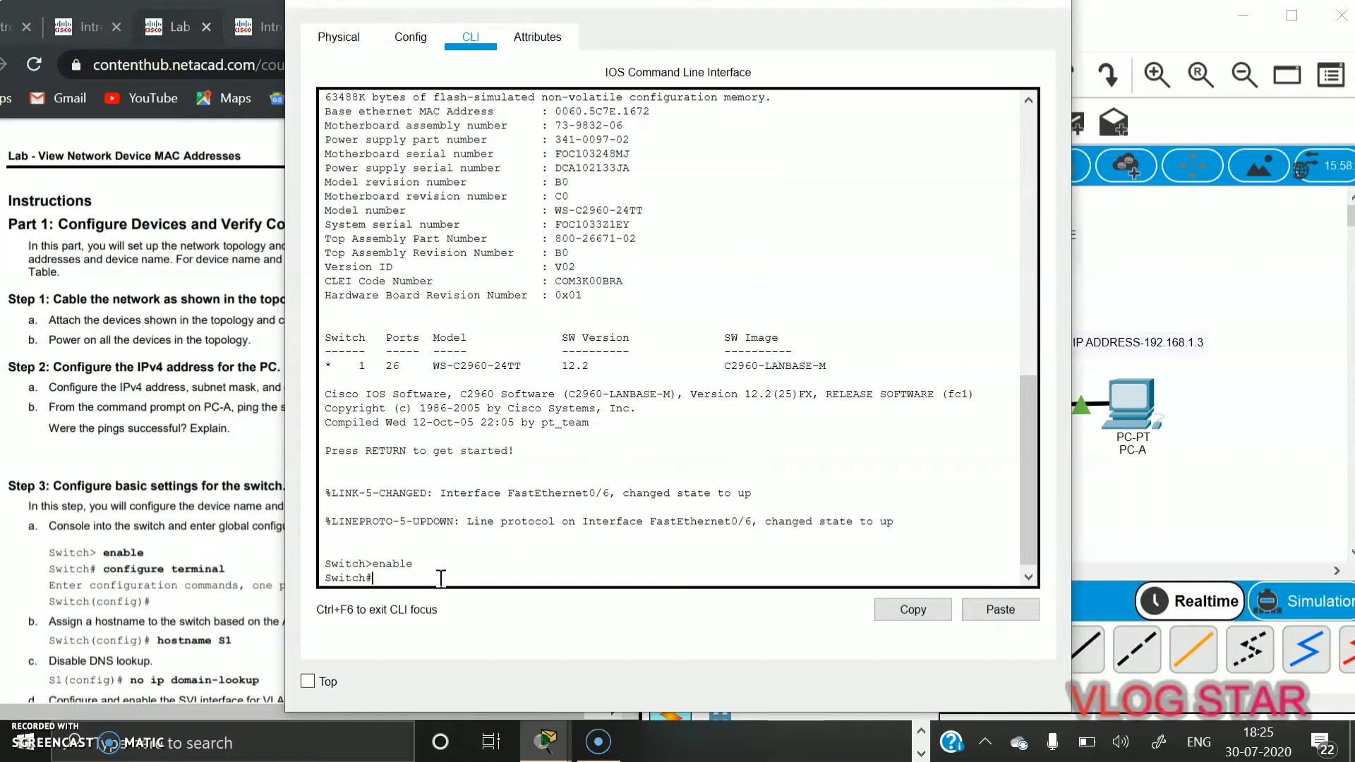
type("configure terminal")
key("Return")
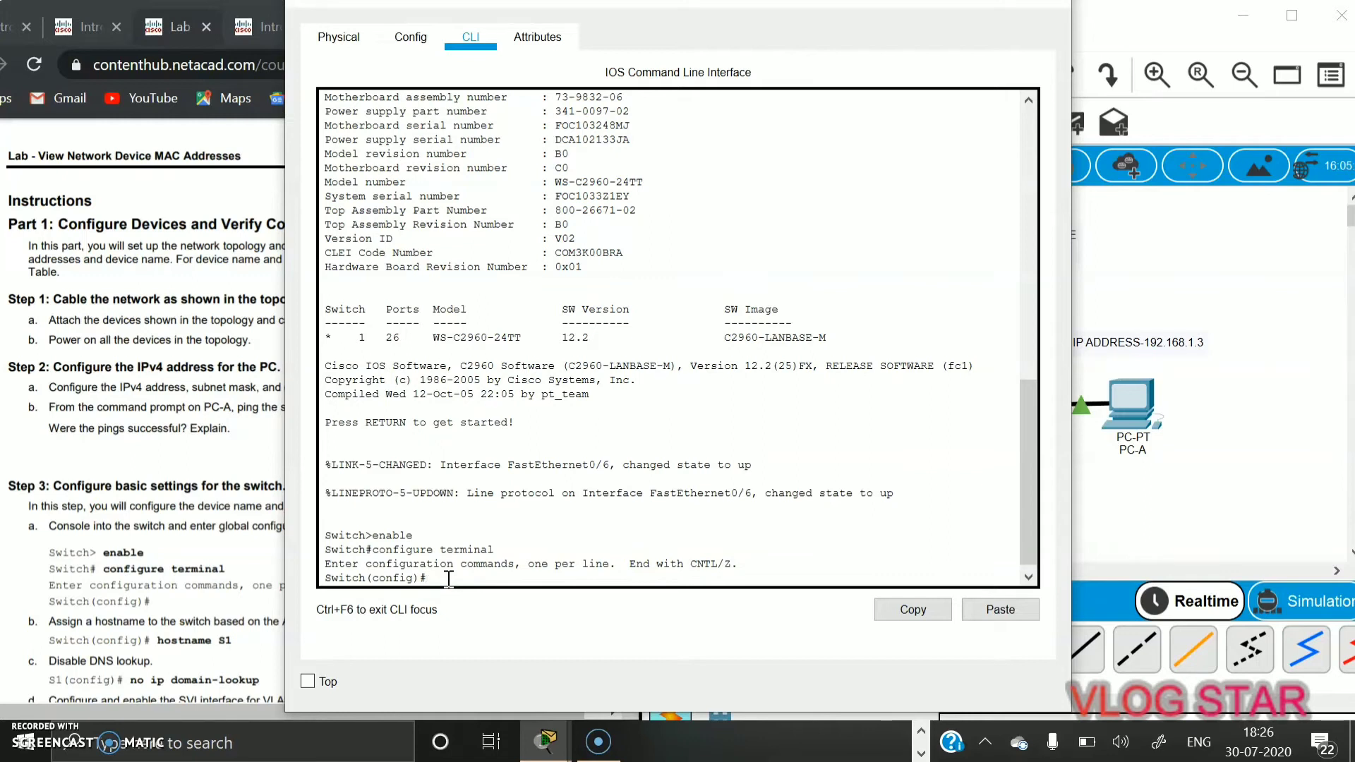
Set the switch's hostname to S1 and disable DNS lookup with no ip domain-lookup.
type("hostname S1")
key("Return")
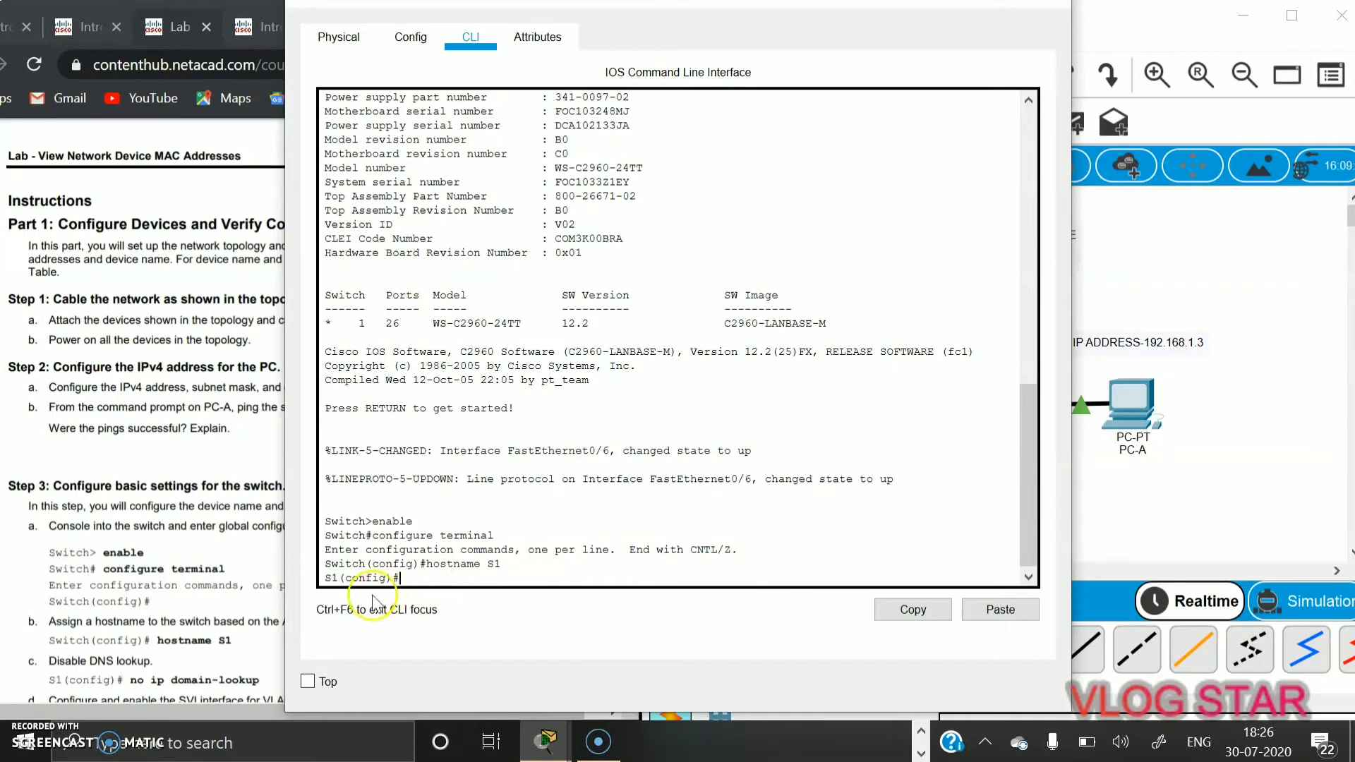
left_click_drag(324, 578, 411, 575)
left_click(411, 574)
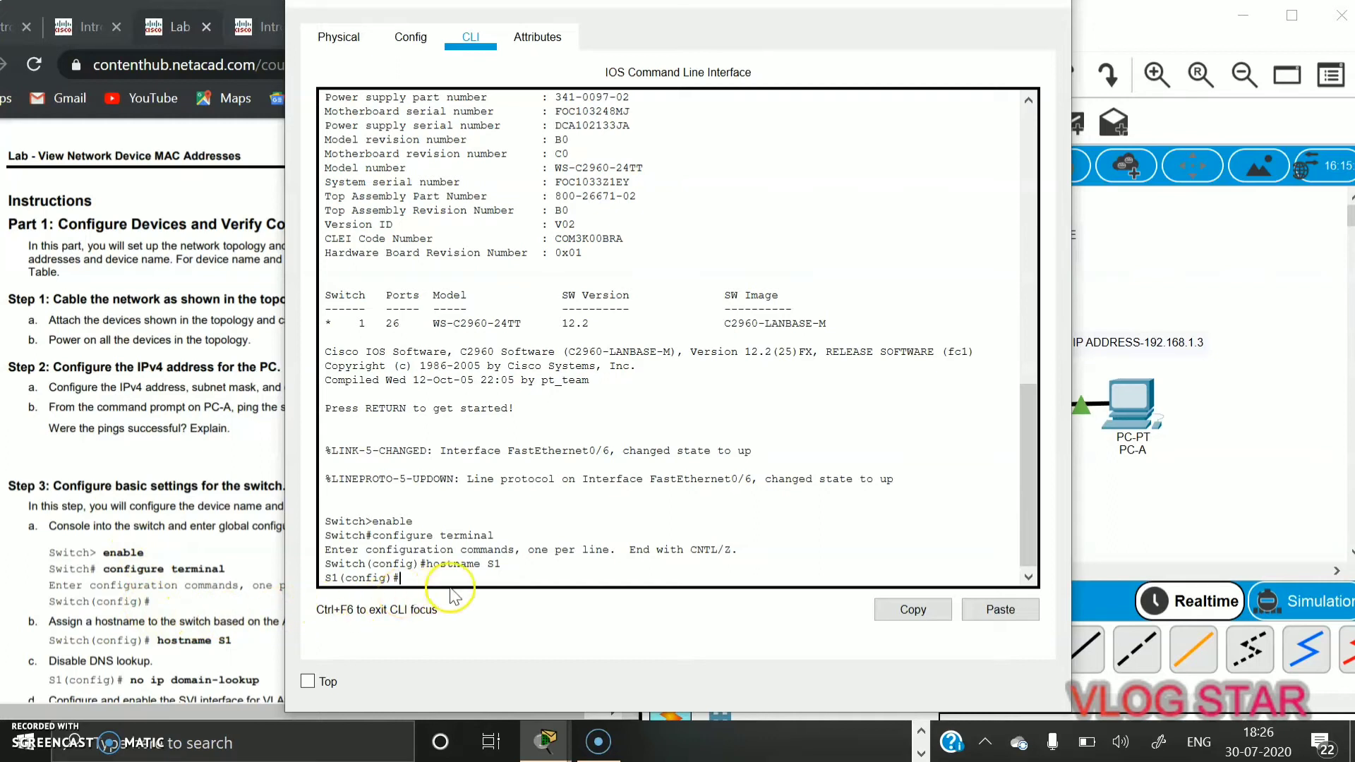
type("no ip dom")
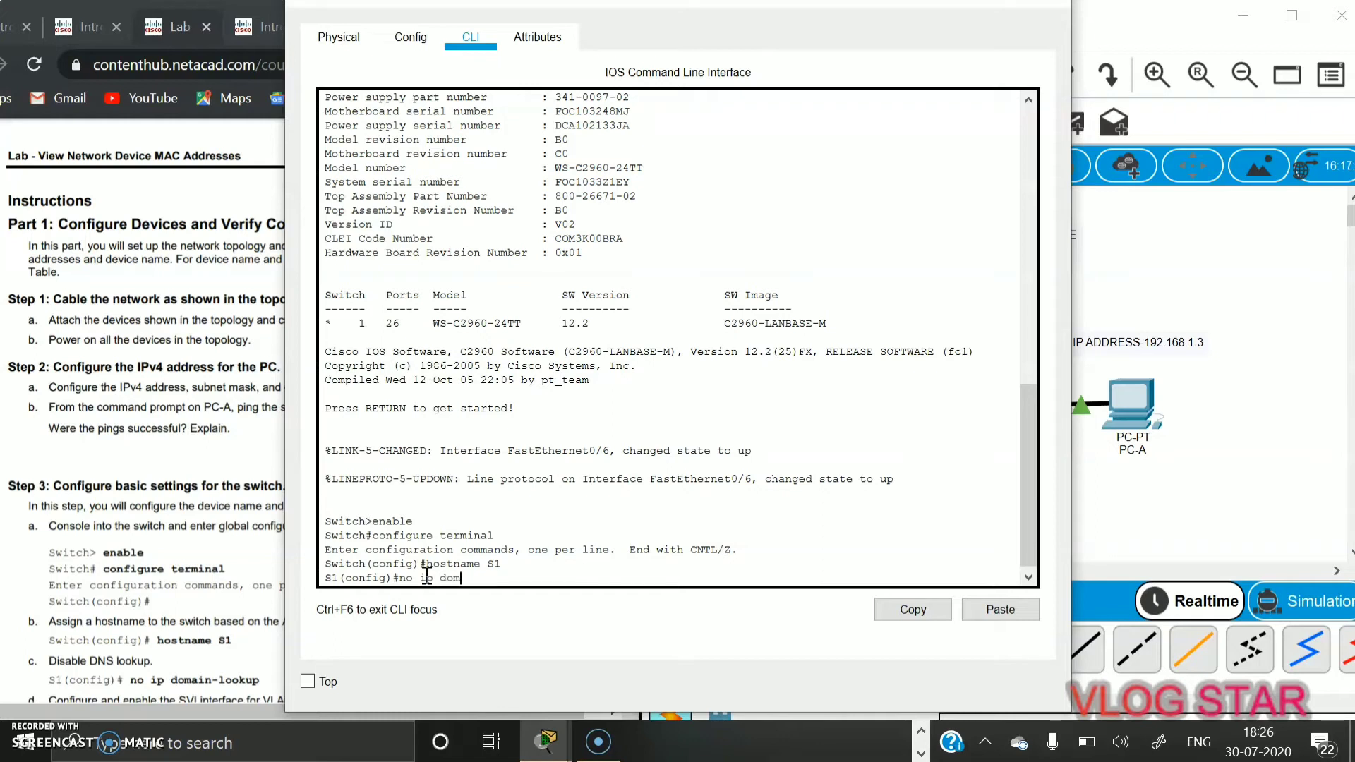
type("ain-lookup")
key("Return")
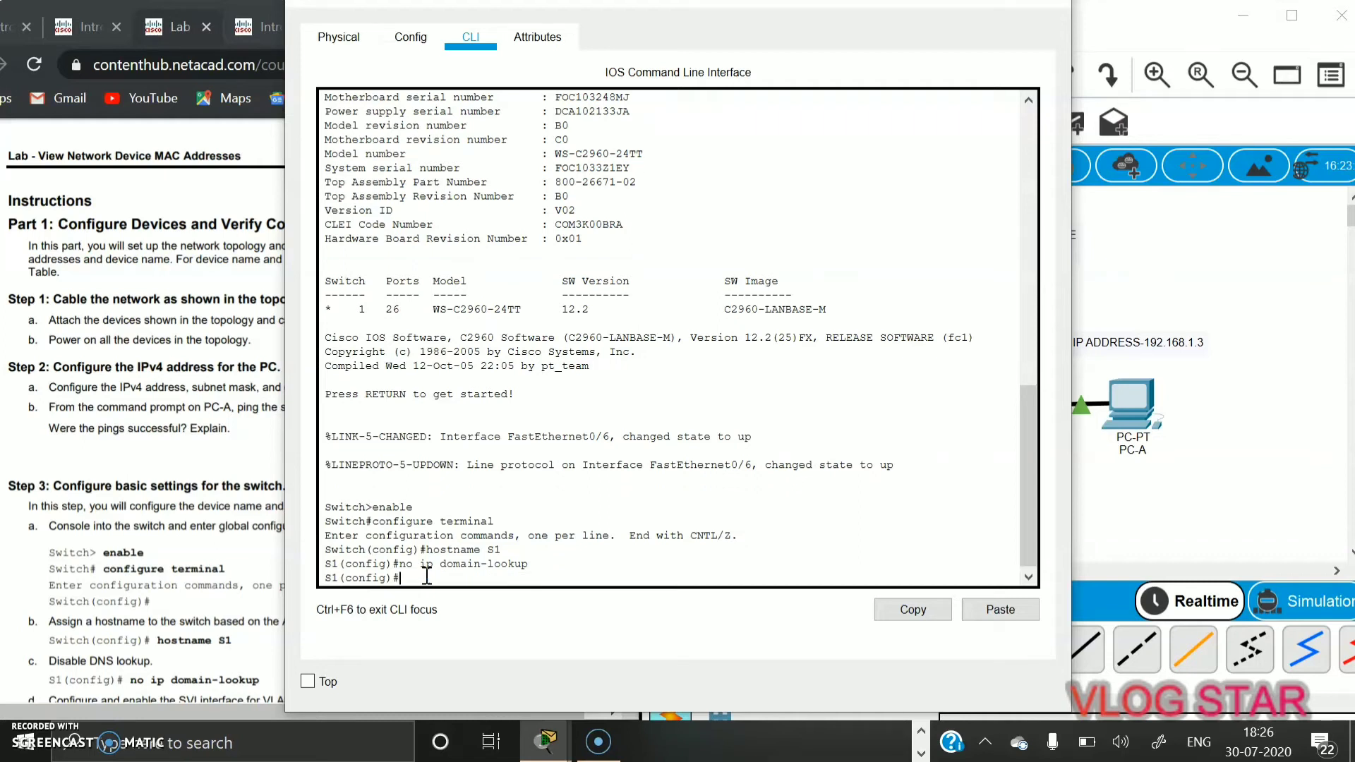
Try to assign IP address 192.168.1.2 with mask 255.255.255.0 to S1 directly from global configuration mode.
type("ip address 192.168.1.2 255.2655.255.0")
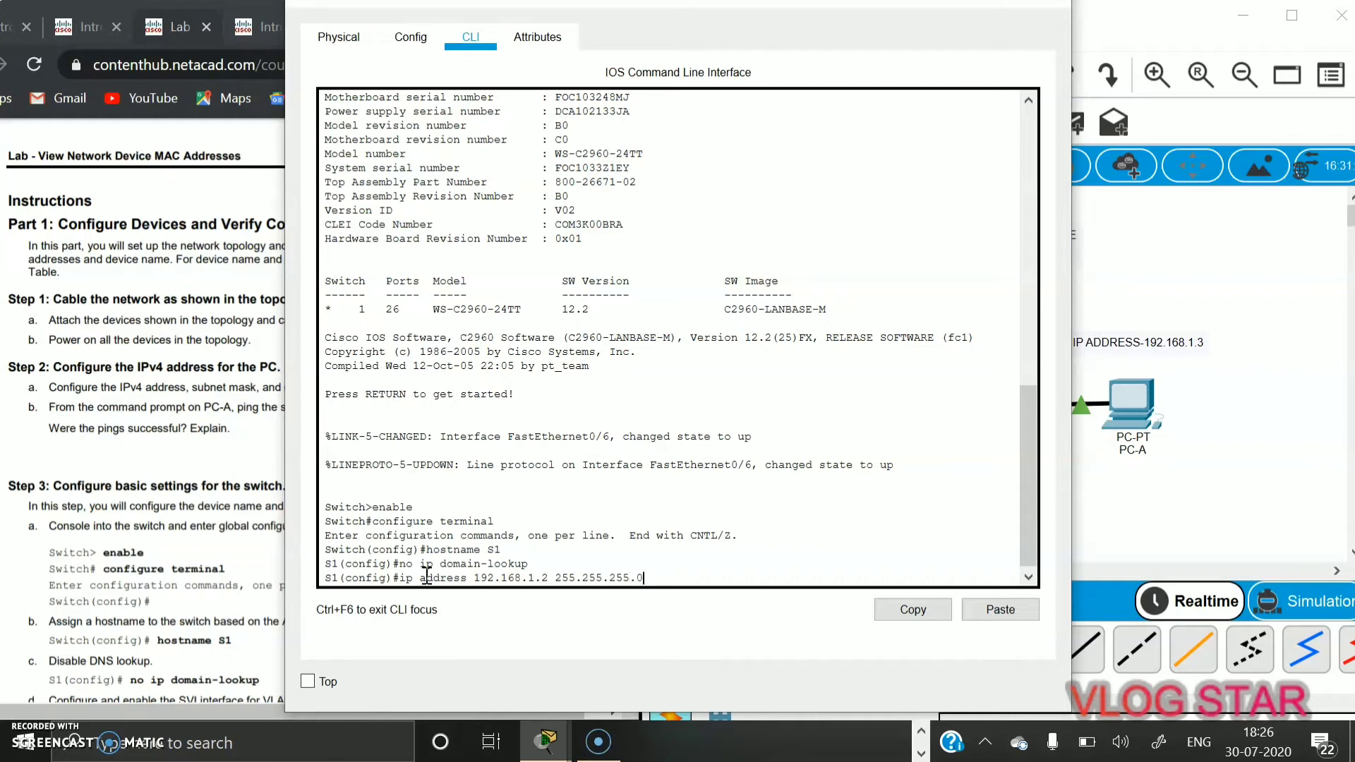
key("Return")
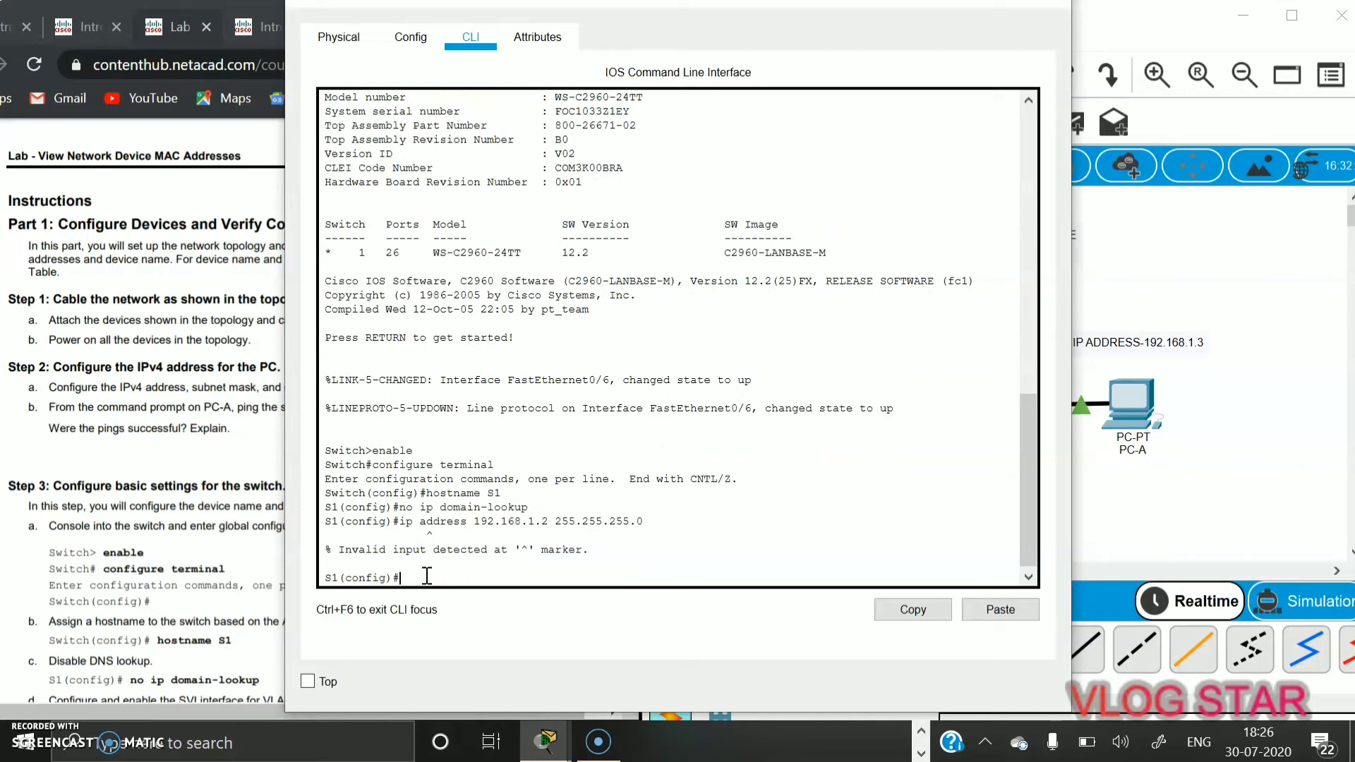
type("ip address")
type("192.16")
key("BackSpace")
key("BackSpace")
key("BackSpace")
key("BackSpace")
key("BackSpace")
key("BackSpace")
key("BackSpace")
key("BackSpace")
key("BackSpace")
key("BackSpace")
key("BackSpace")
key("BackSpace")
key("BackSpace")
key("BackSpace")
key("BackSpace")
key("BackSpace")
key("BackSpace")
Assign IP address 192.168.1.2 with subnet mask 255.255.255.0 to S1's interface vlan 1.
type("interface vlan 1")
key("Return")
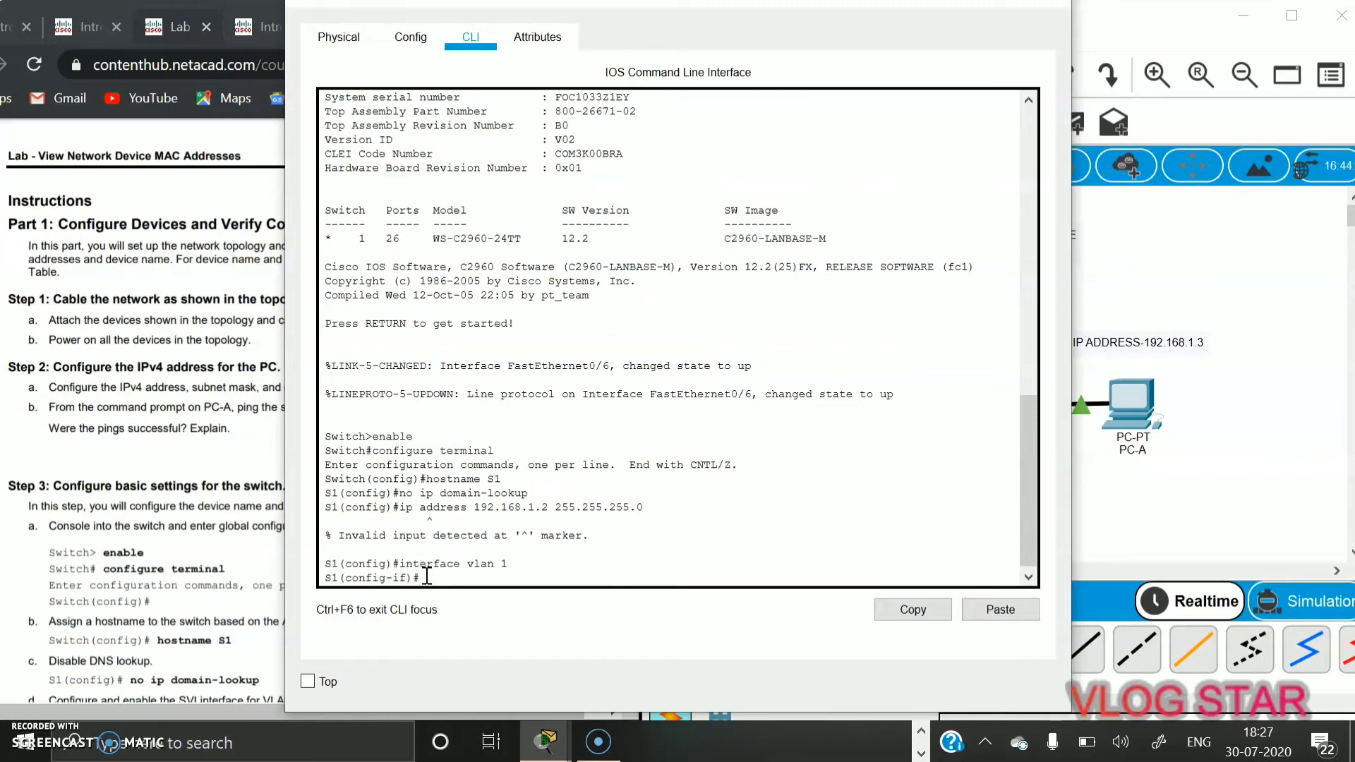
type("ip address 192.168.1.2 255.255.255.0")
key("Return")
Enable S1's VLAN 1 interface with no shutdown, end the configuration session, and close the switch's window.
type("no")
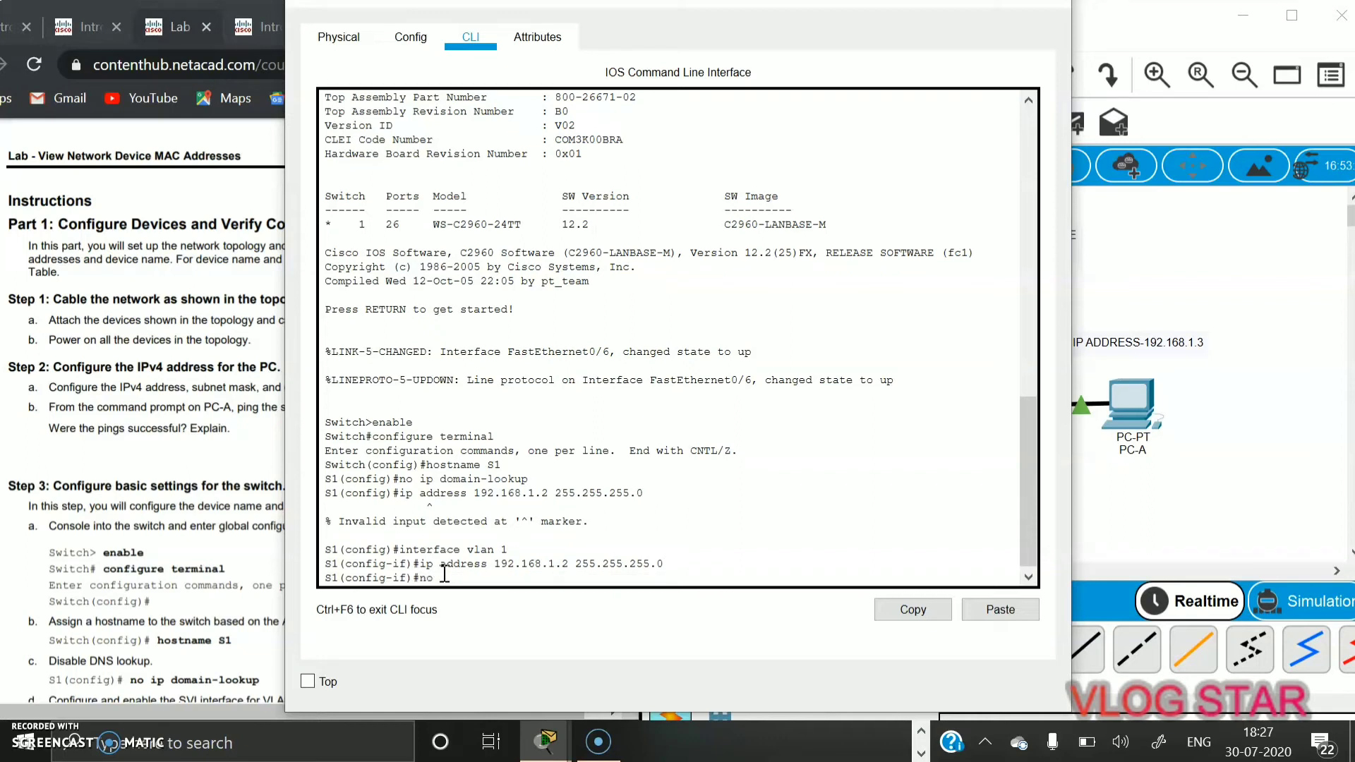
type(" shutdown")
key("Return")
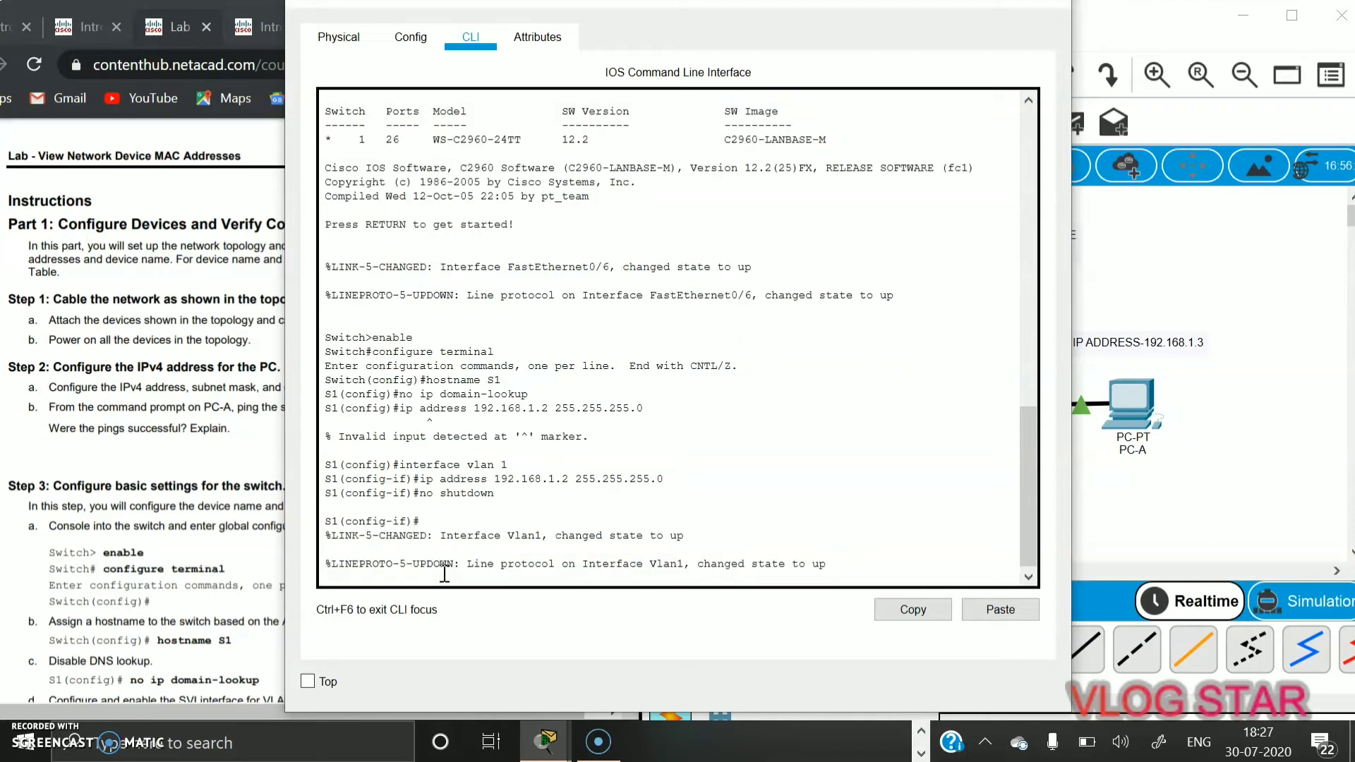
key("Return")
type("end")
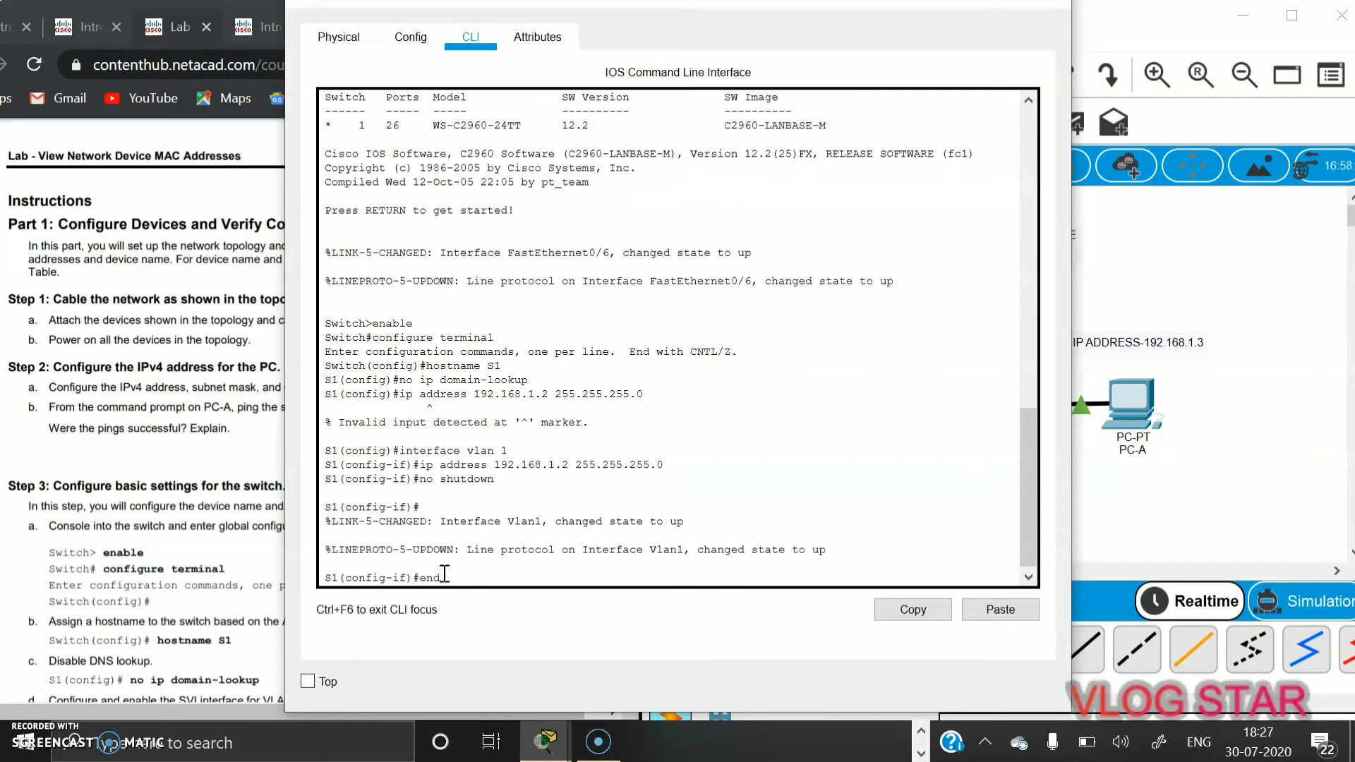
key("Return")
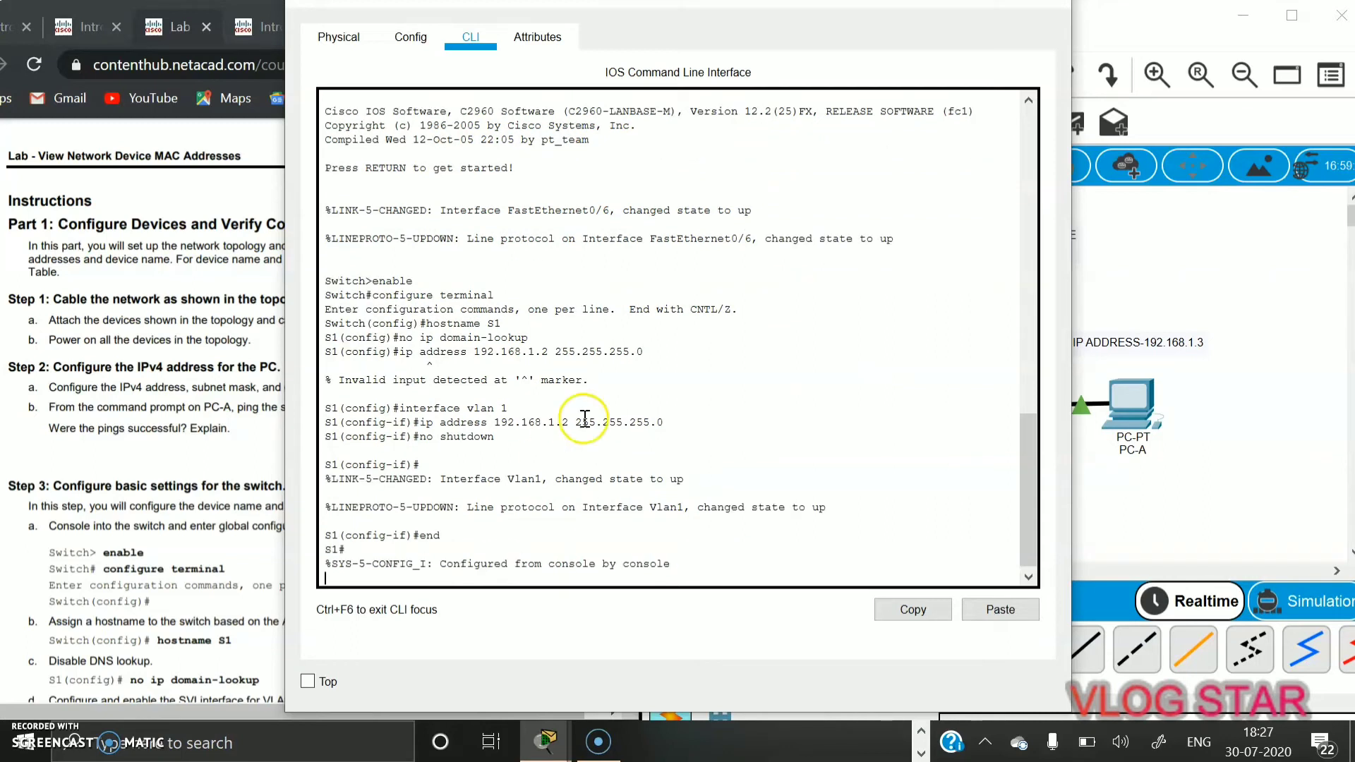
left_click(928, 2)
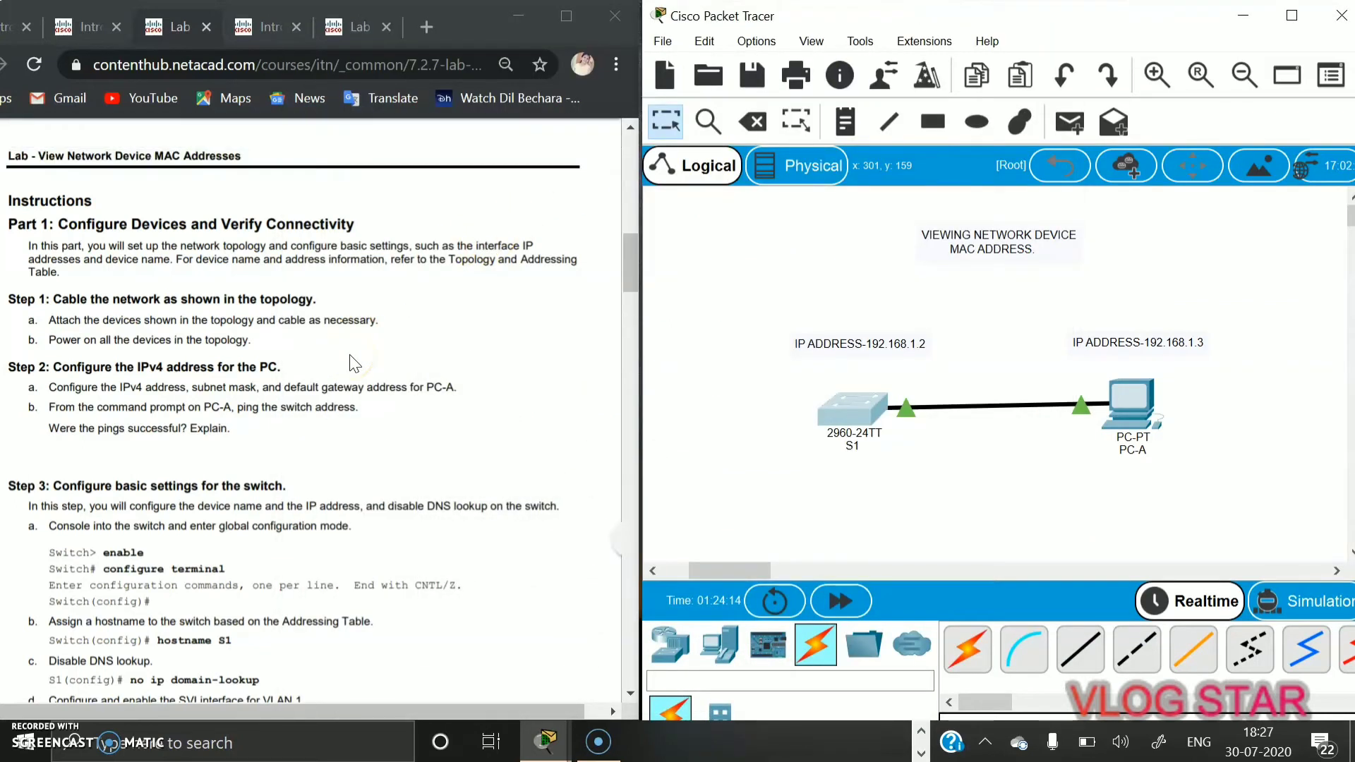
Verify connectivity per the lab by pinging 192.168.1.2 twice from PC-A's command prompt, and close PC-A's window.
scroll(354, 364, "down", 1)
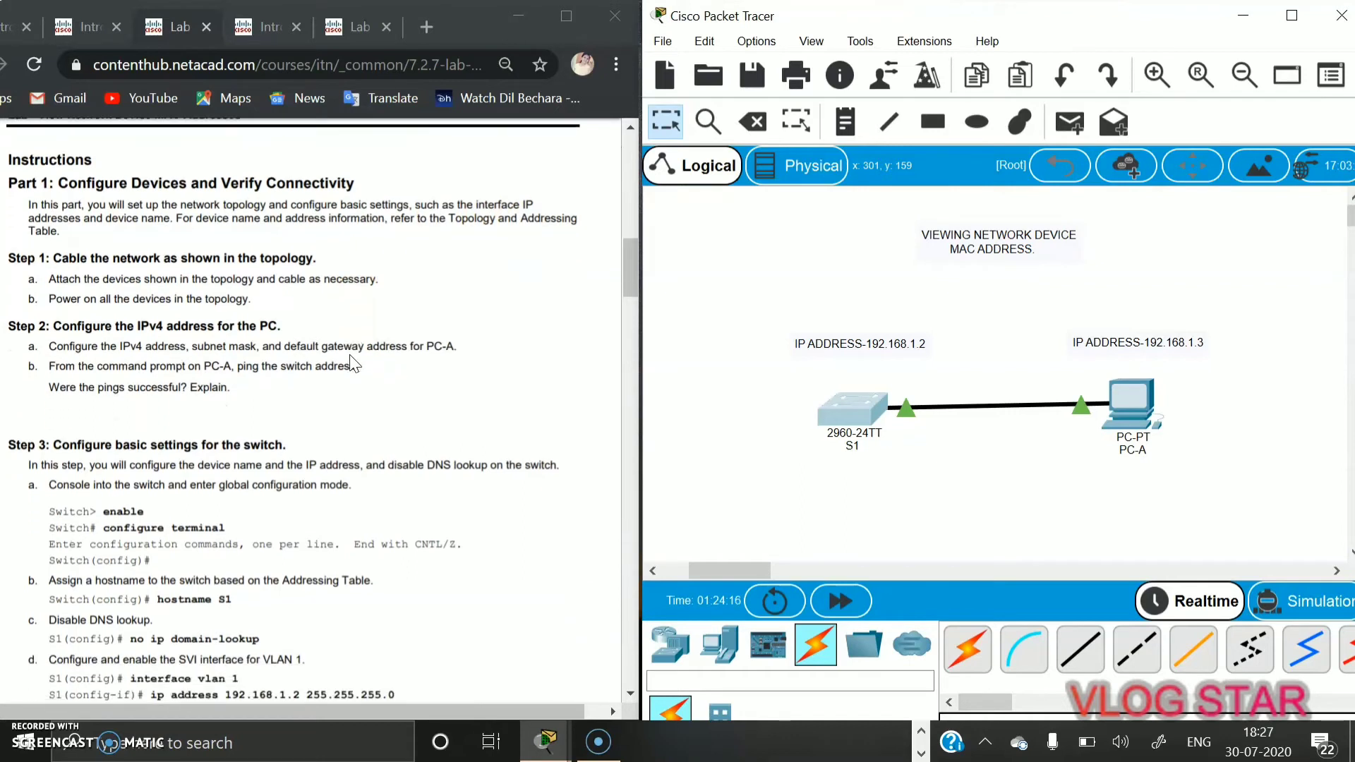
scroll(355, 364, "down", 1)
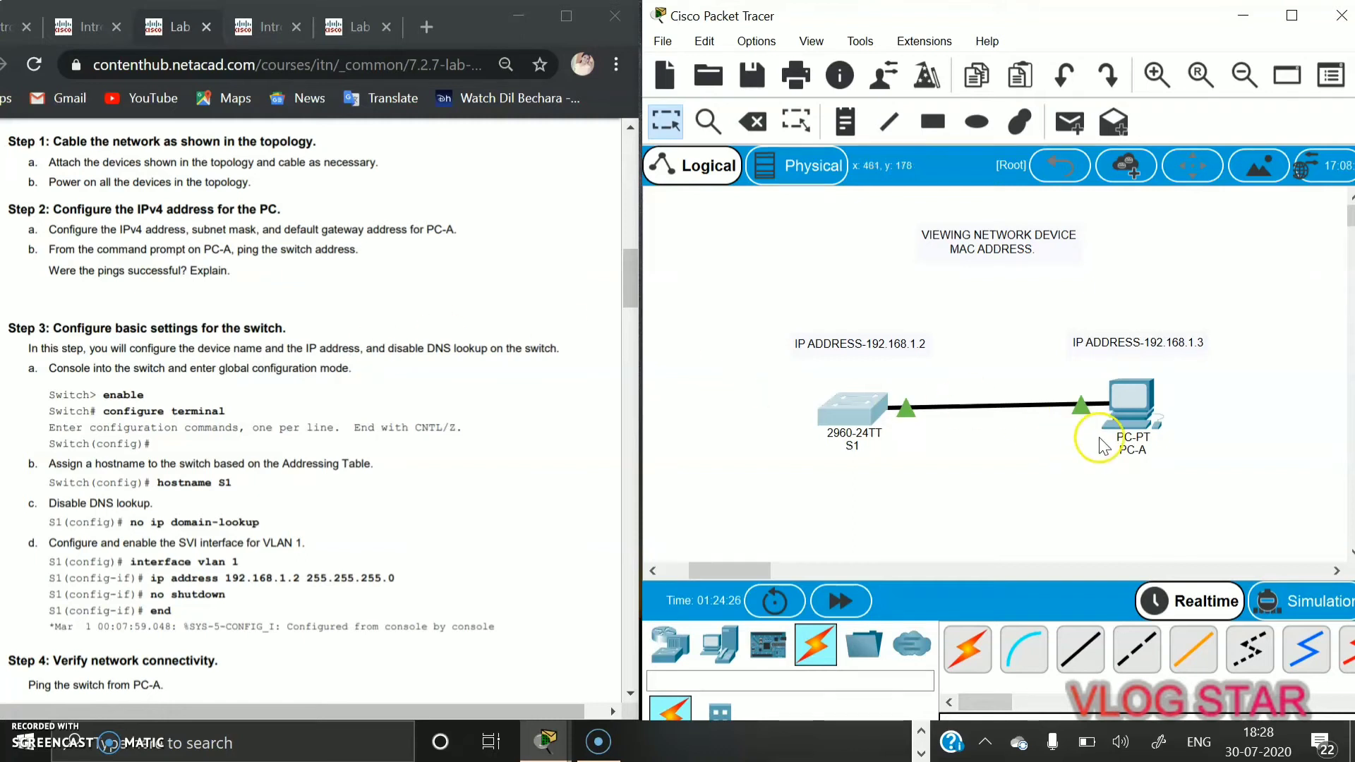
left_click(1120, 402)
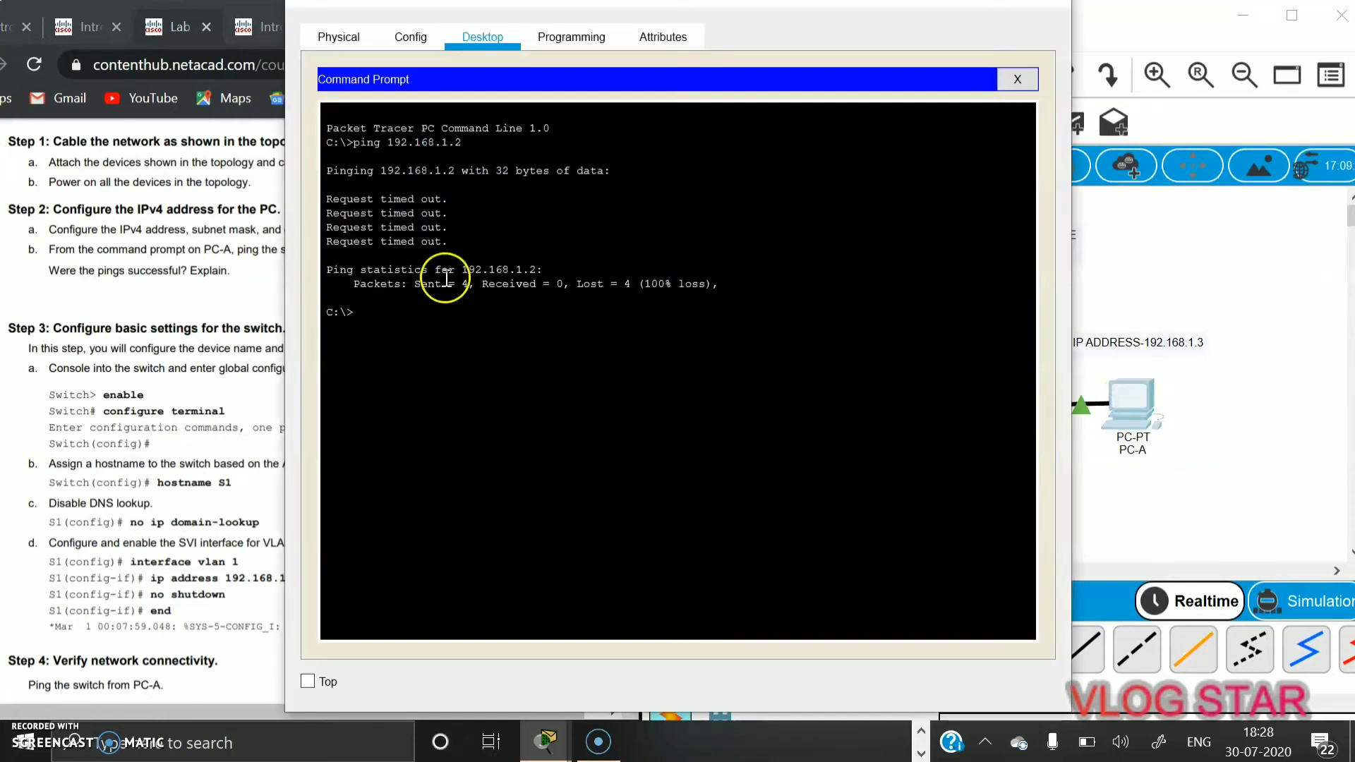
type("pi")
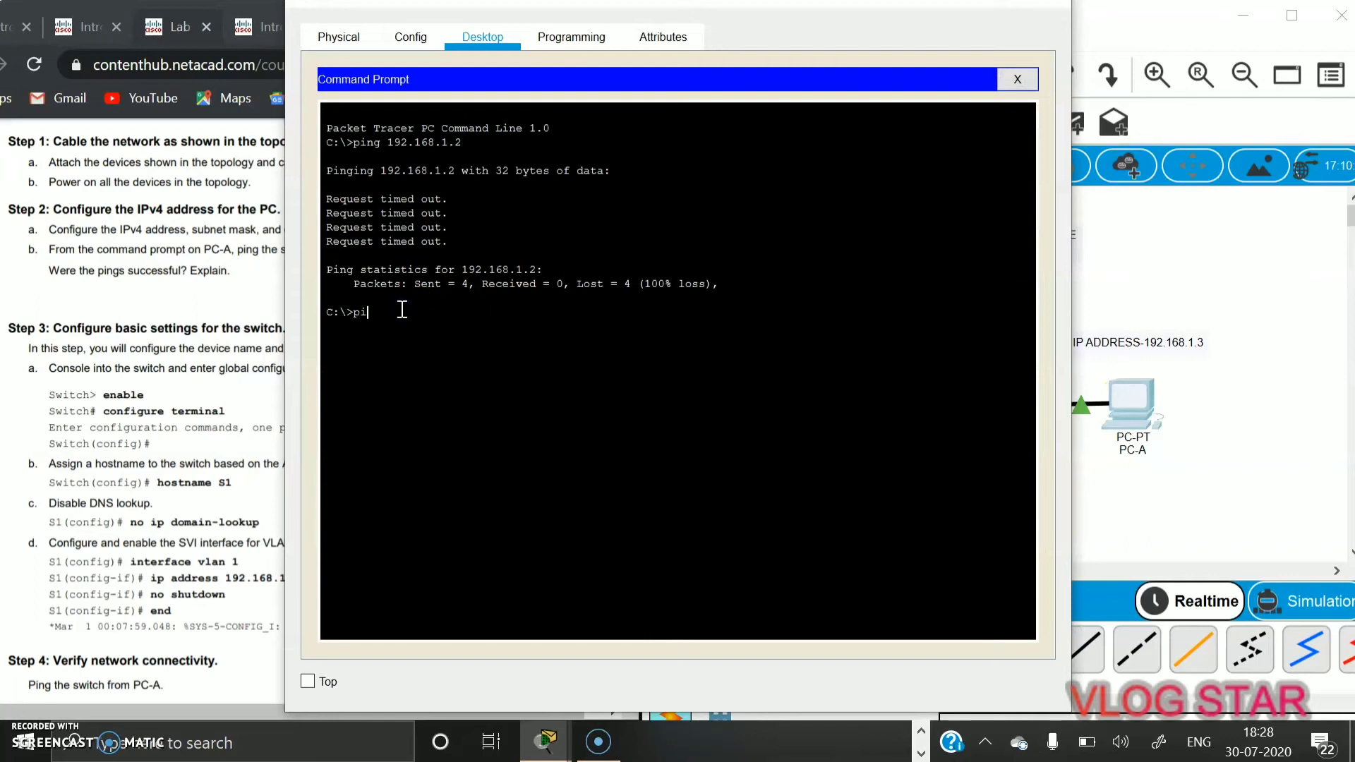
type("ng 192.168.1.2")
key("Return")
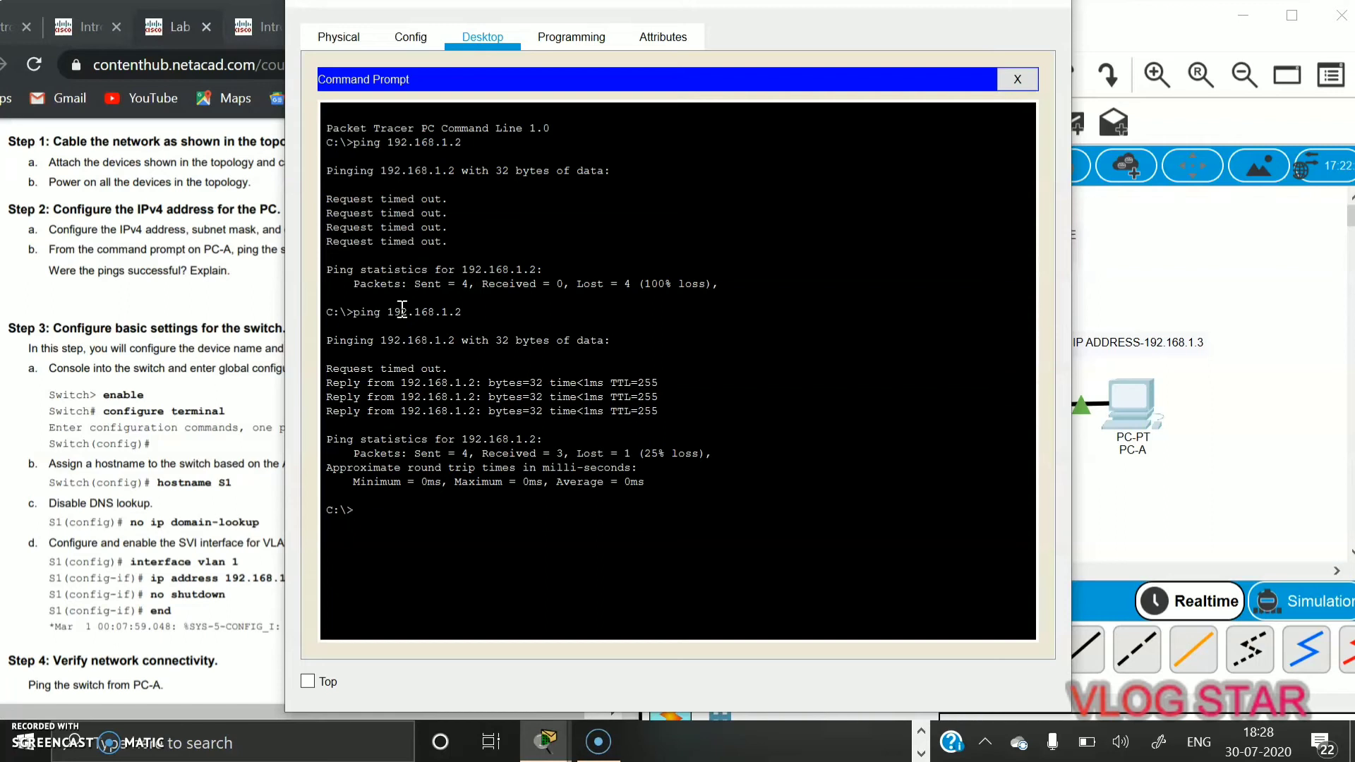
type("ping 192.168")
type(".1.2")
key("Return")
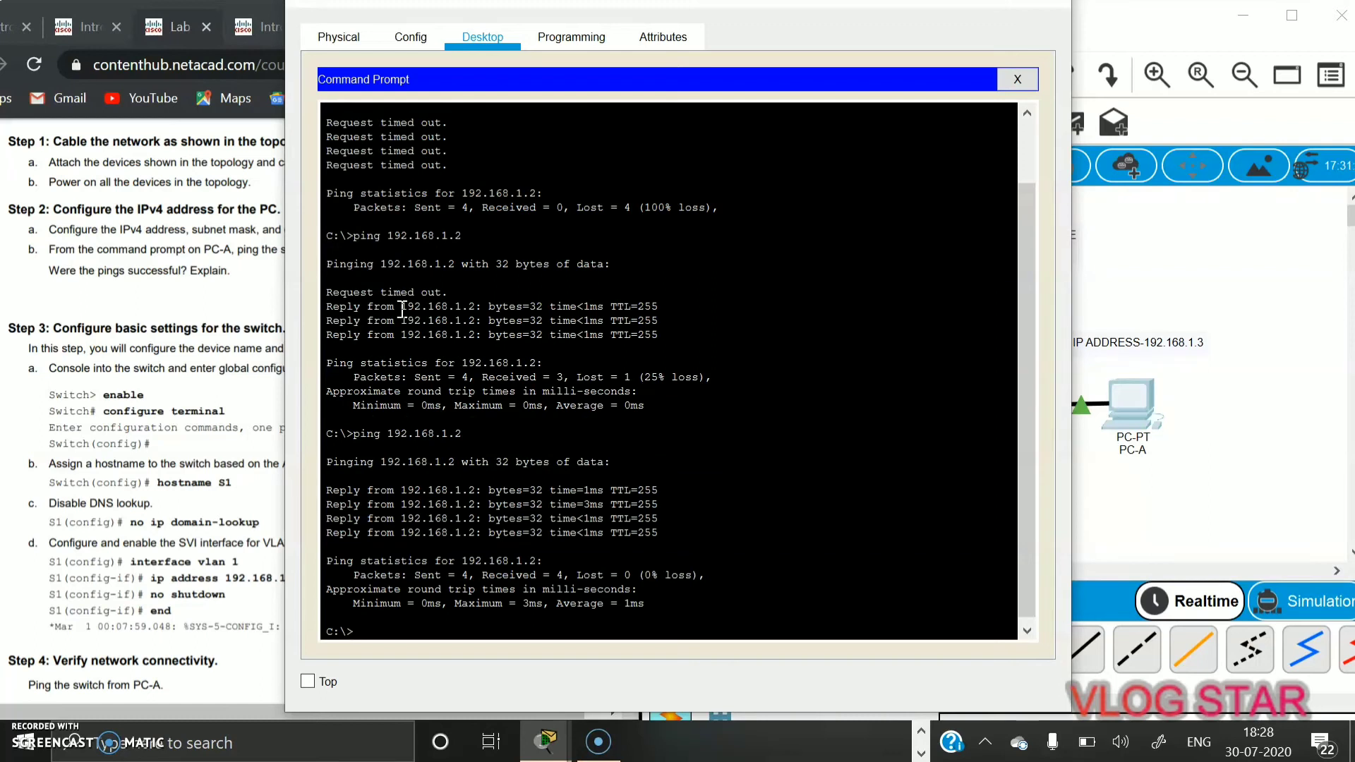
left_click(1024, 80)
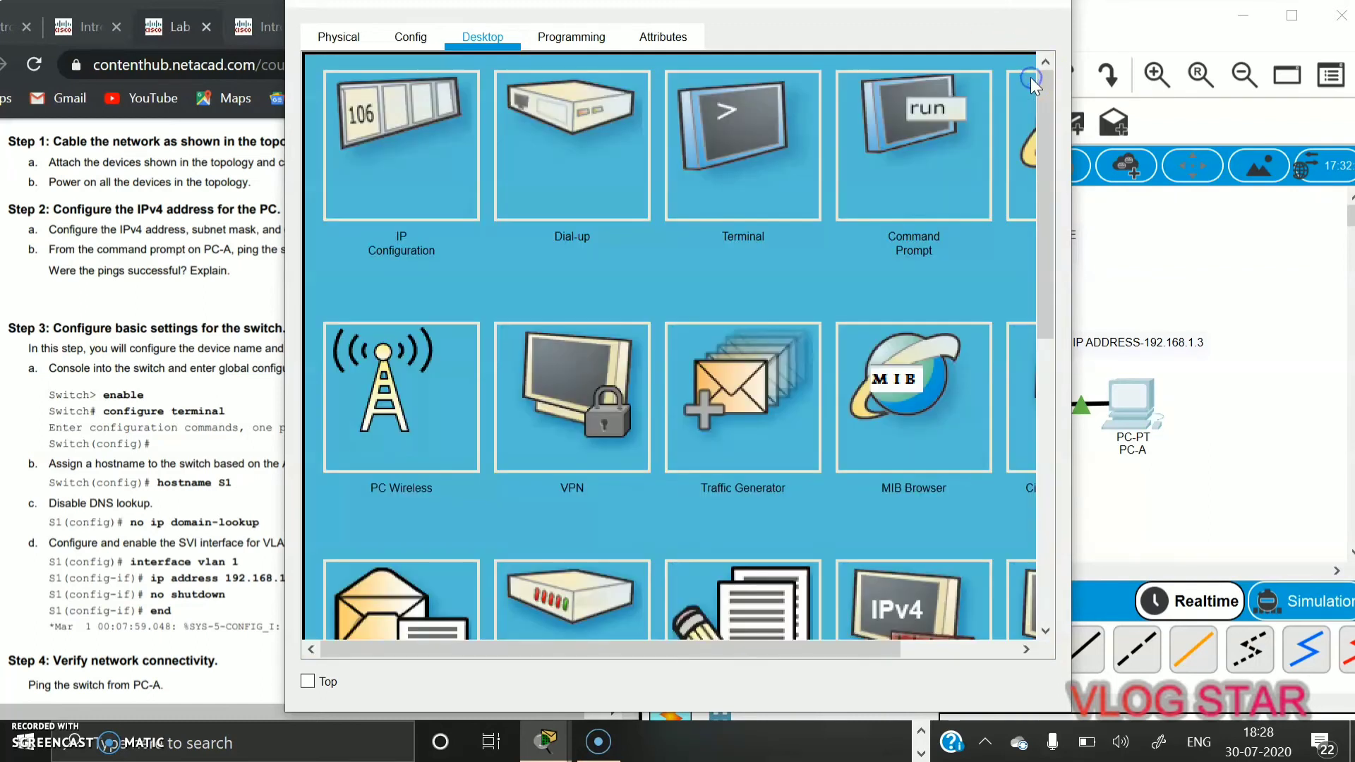
left_click(947, 2)
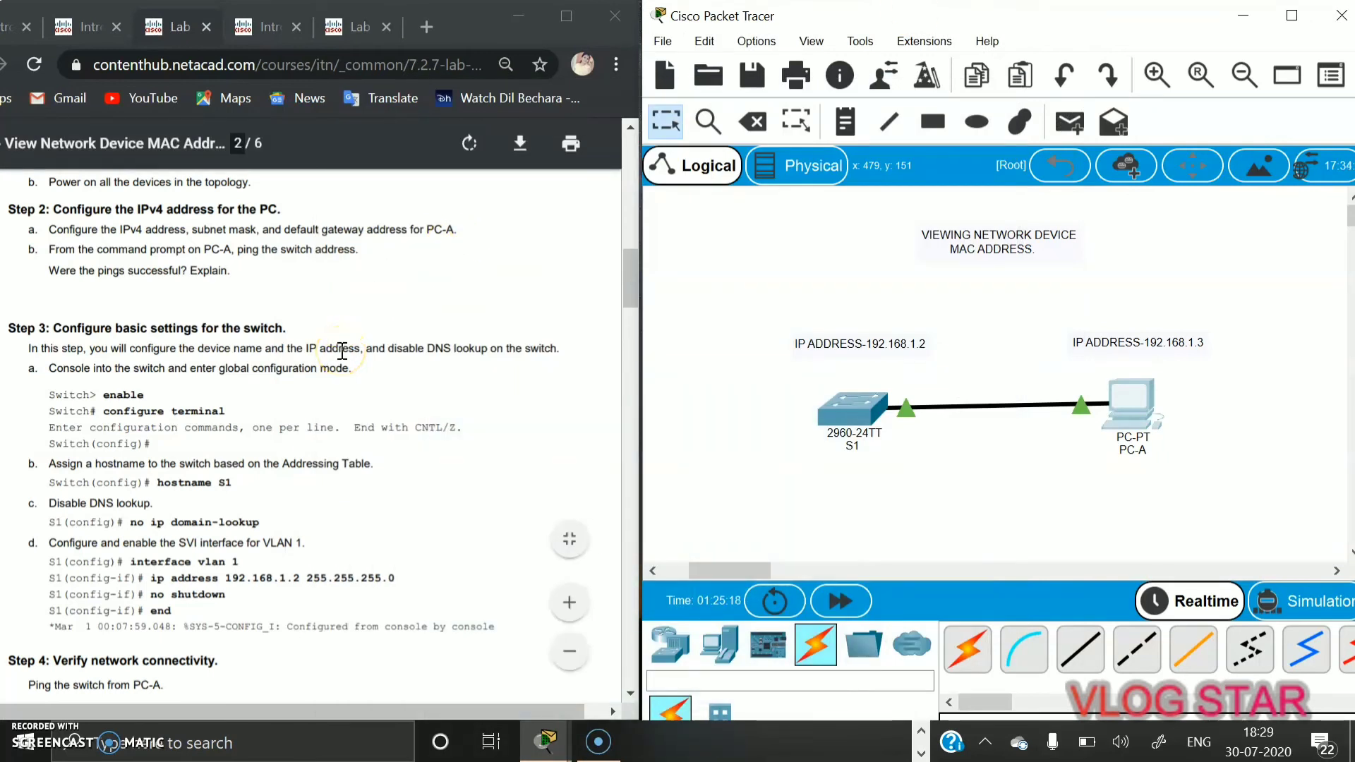
Read the lab document's Step 4 on network connectivity, the MAC address notation notes, and the Step 5 introduction.
scroll(342, 351, "down", 5)
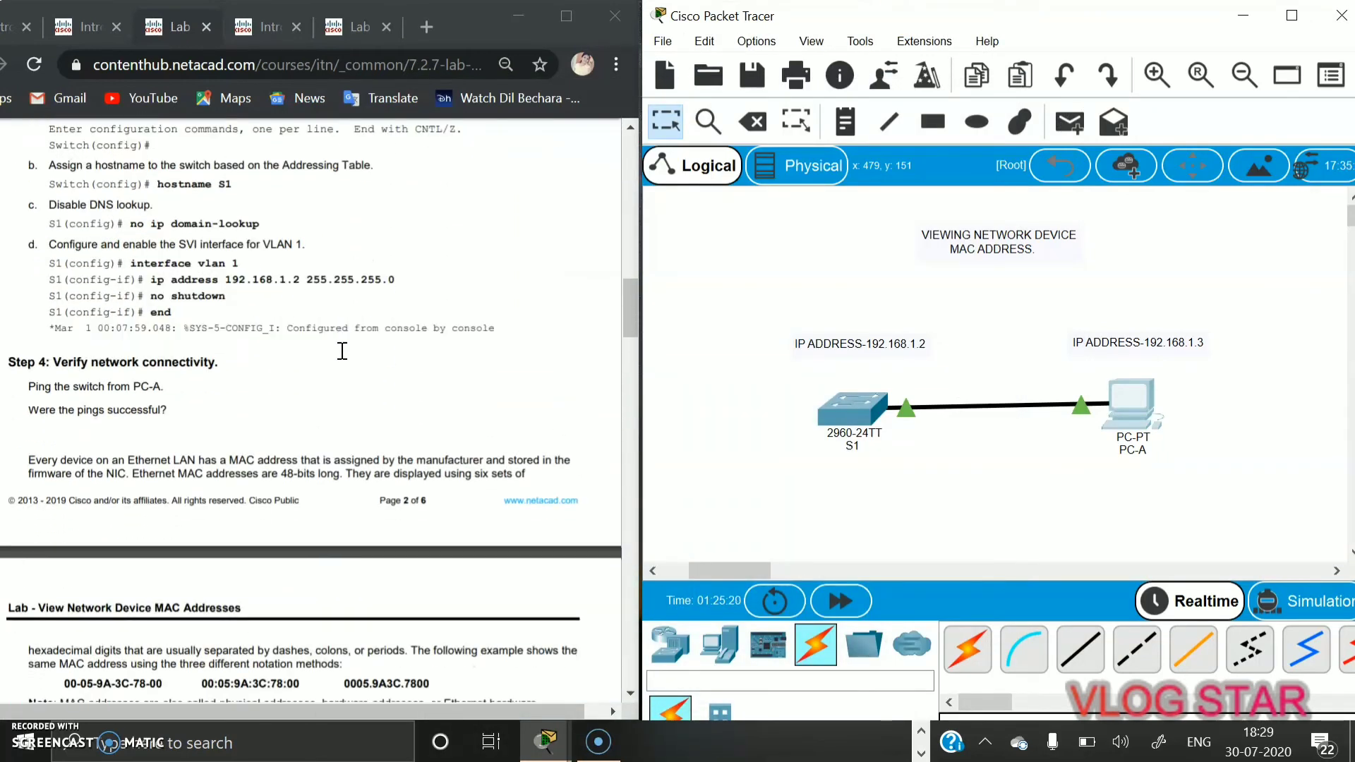
scroll(342, 350, "down", 2)
left_click(186, 339)
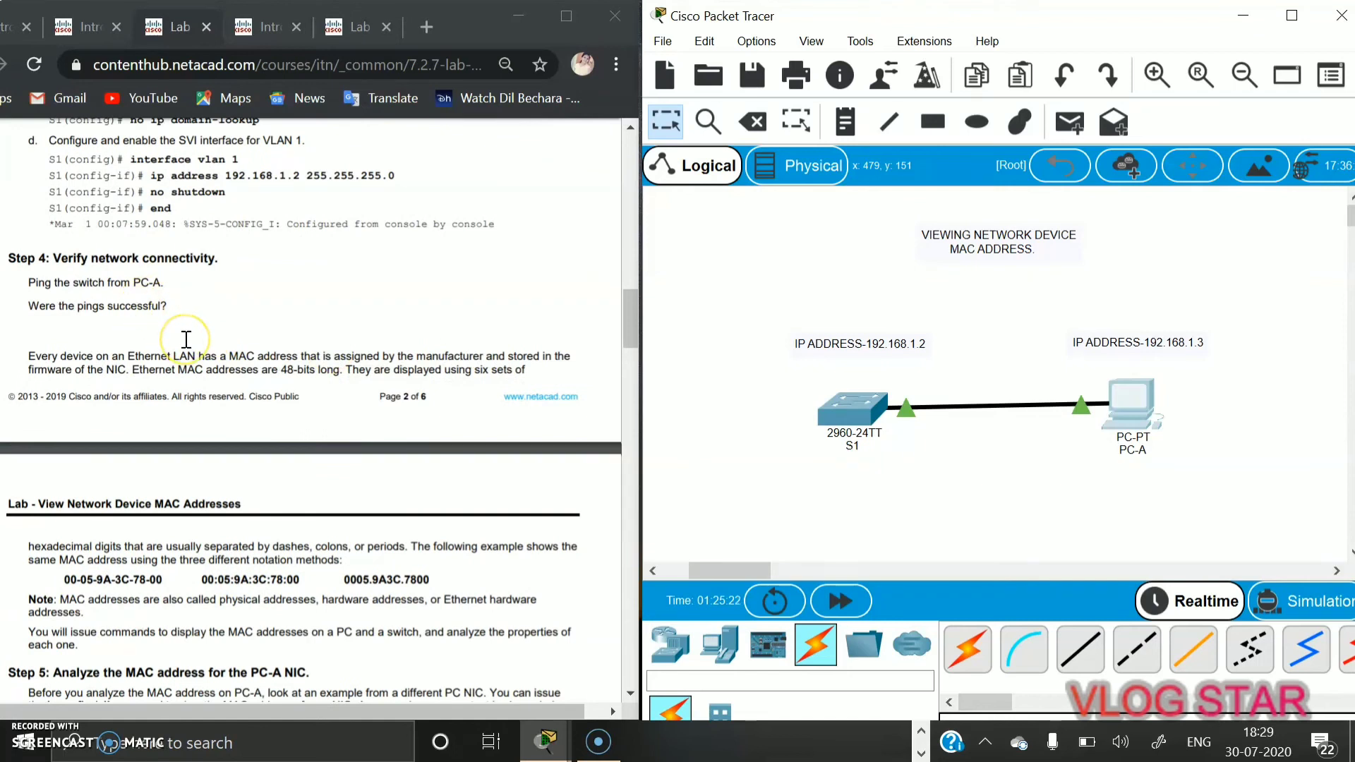
scroll(185, 340, "down", 1)
scroll(186, 339, "down", 1)
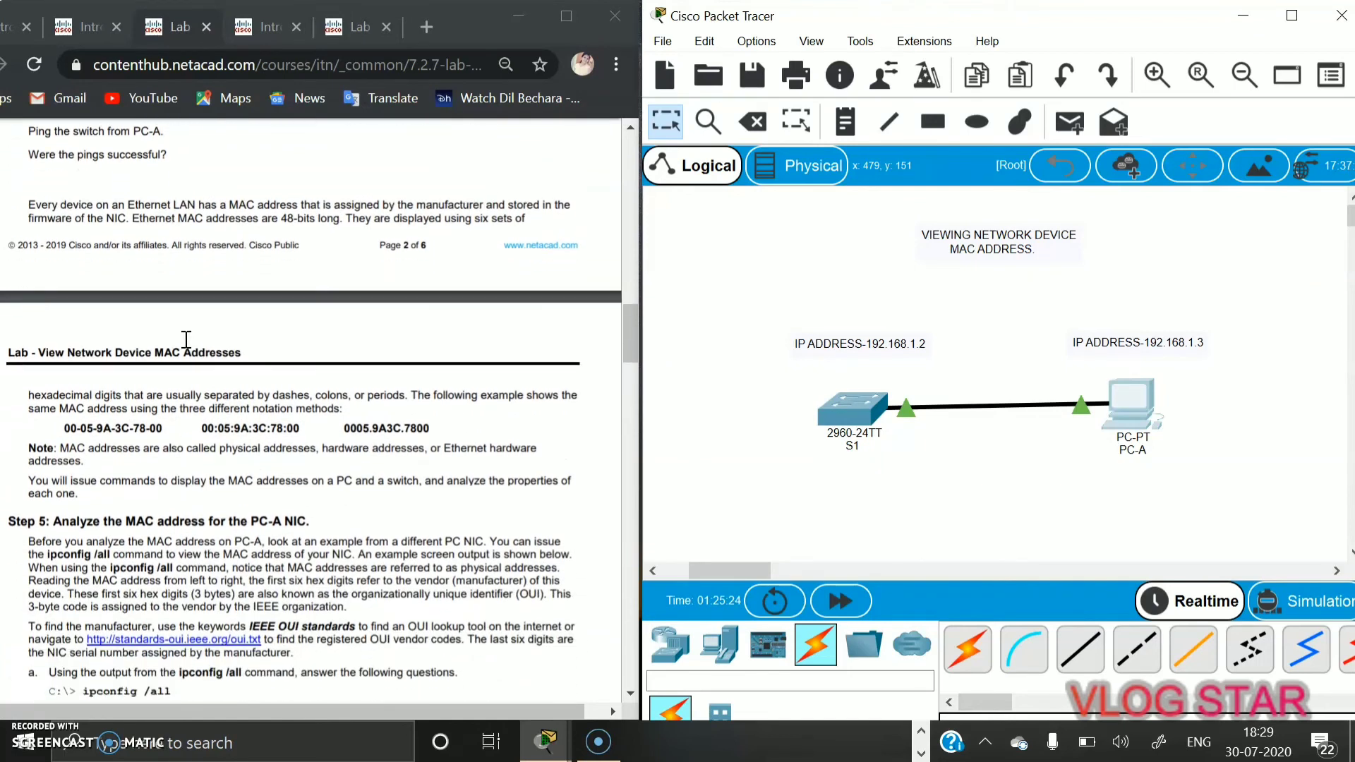
scroll(185, 340, "up", 1)
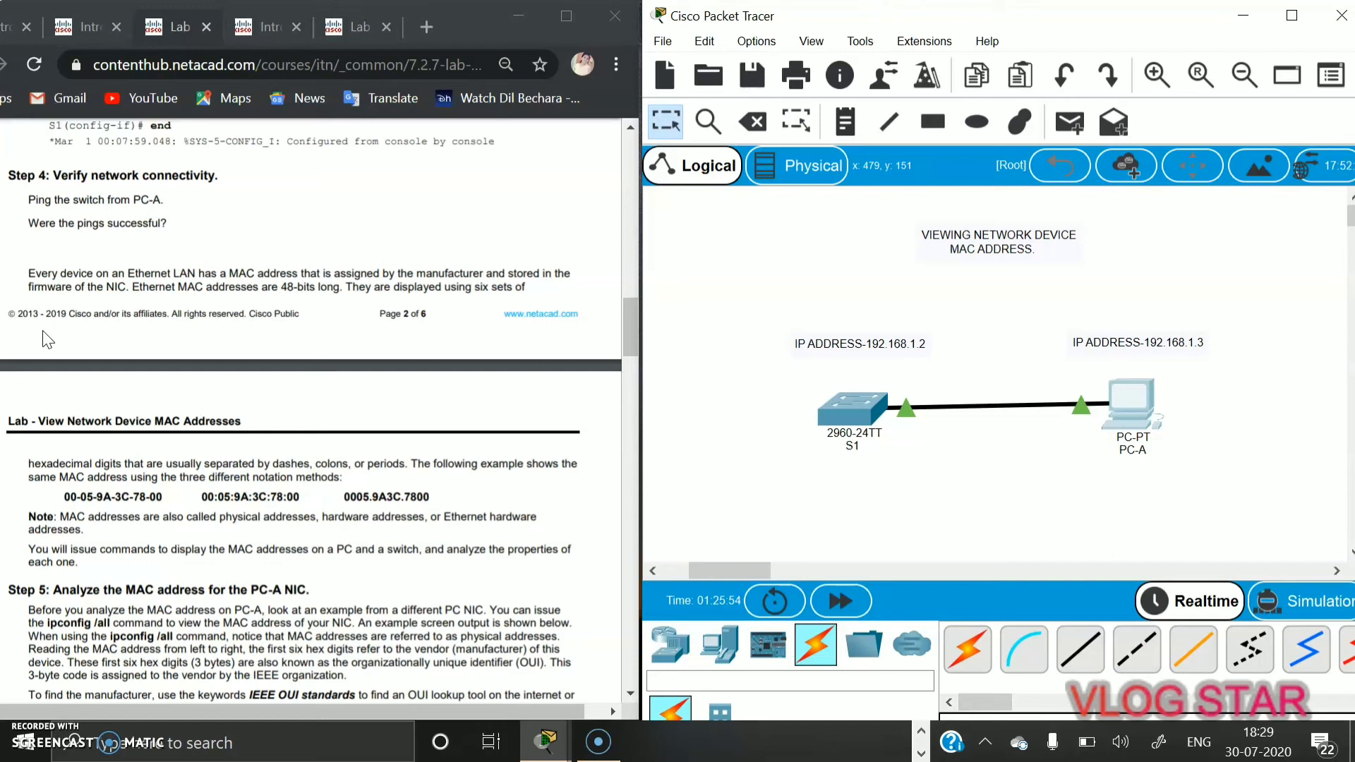
Read the lab document's three MAC address notations and the Step 5 instructions with the sample ipconfig /all output.
scroll(47, 338, "down", 1)
left_click_drag(60, 449, 202, 451)
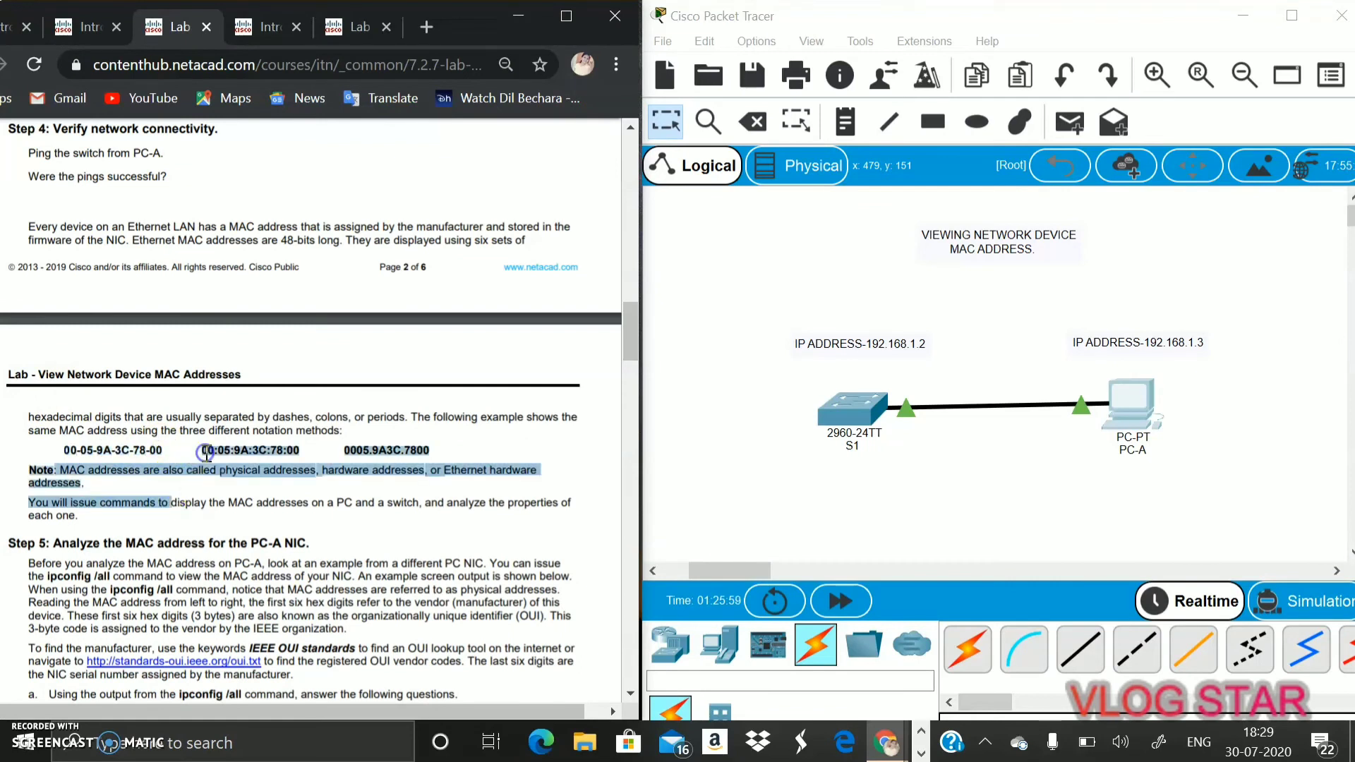
left_click(217, 508)
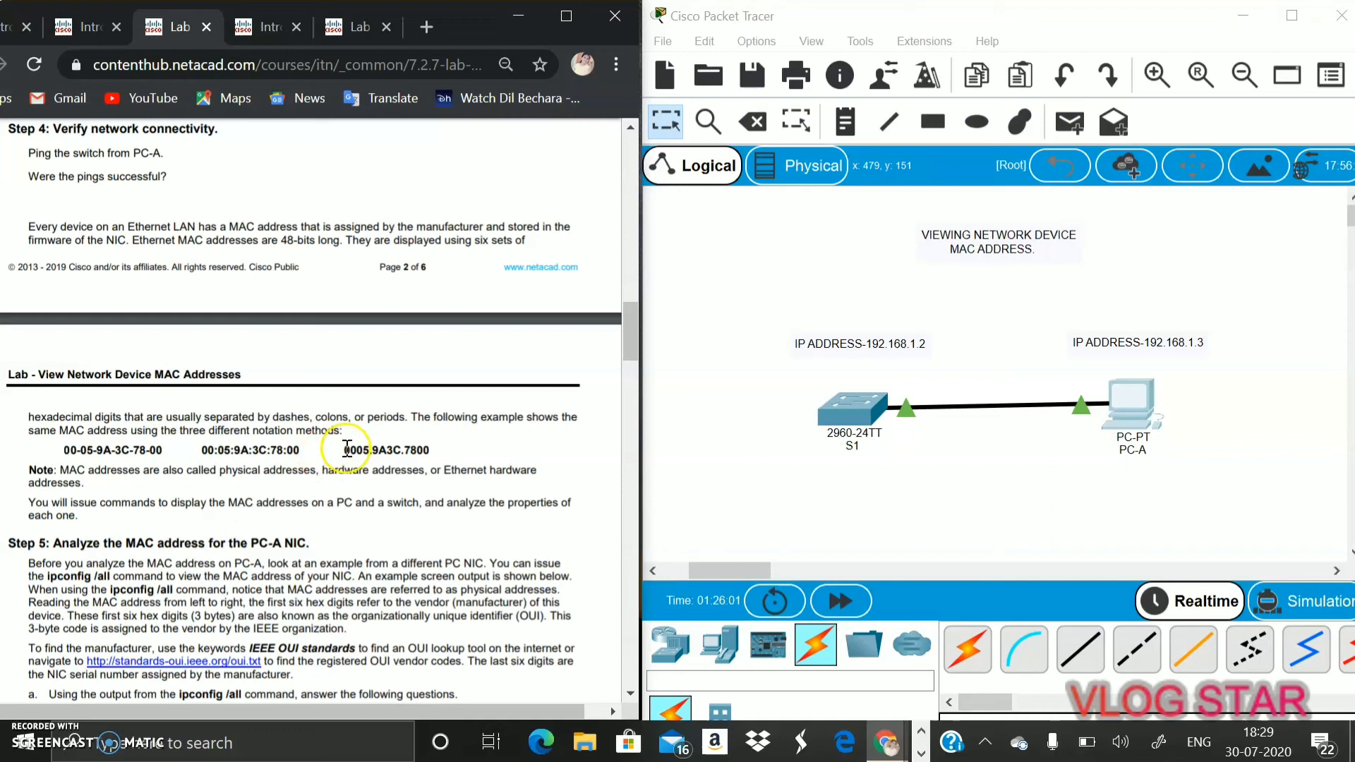
left_click_drag(344, 450, 438, 451)
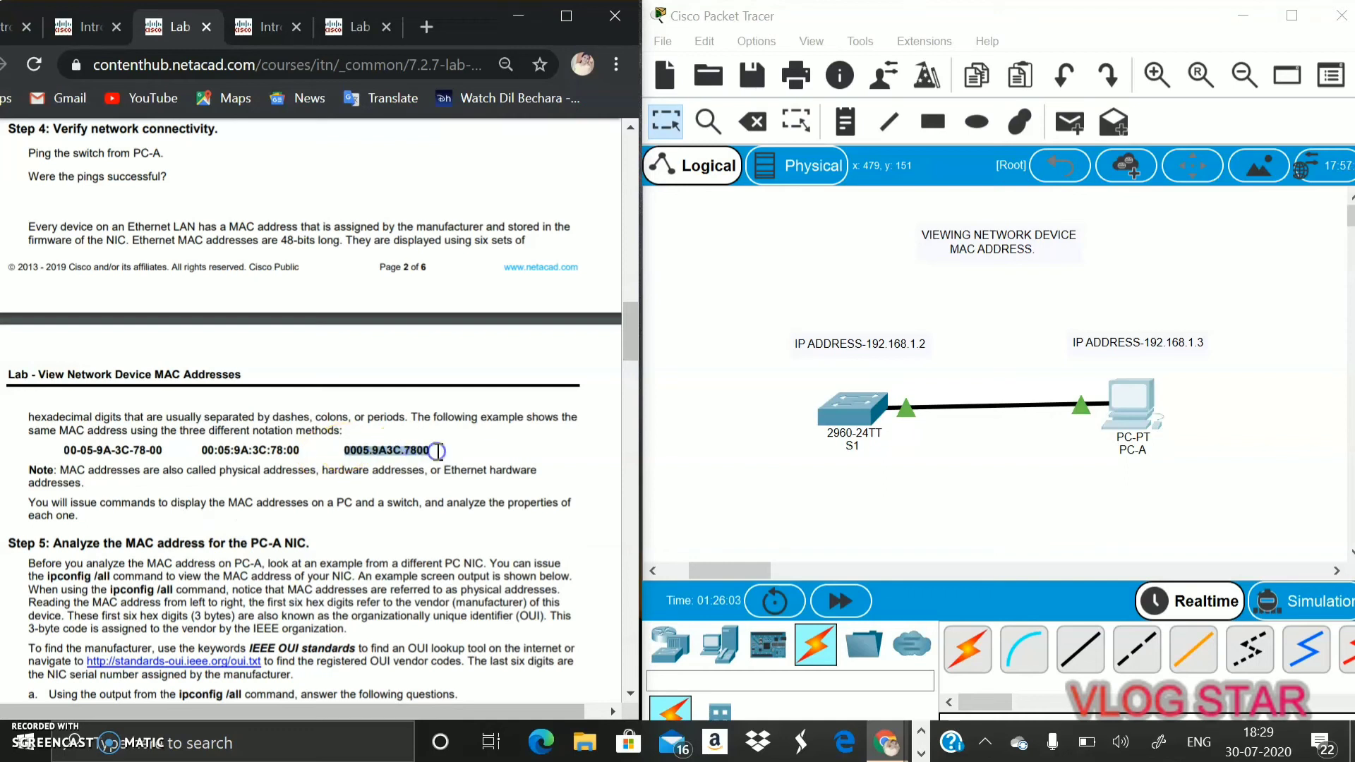
left_click(438, 451)
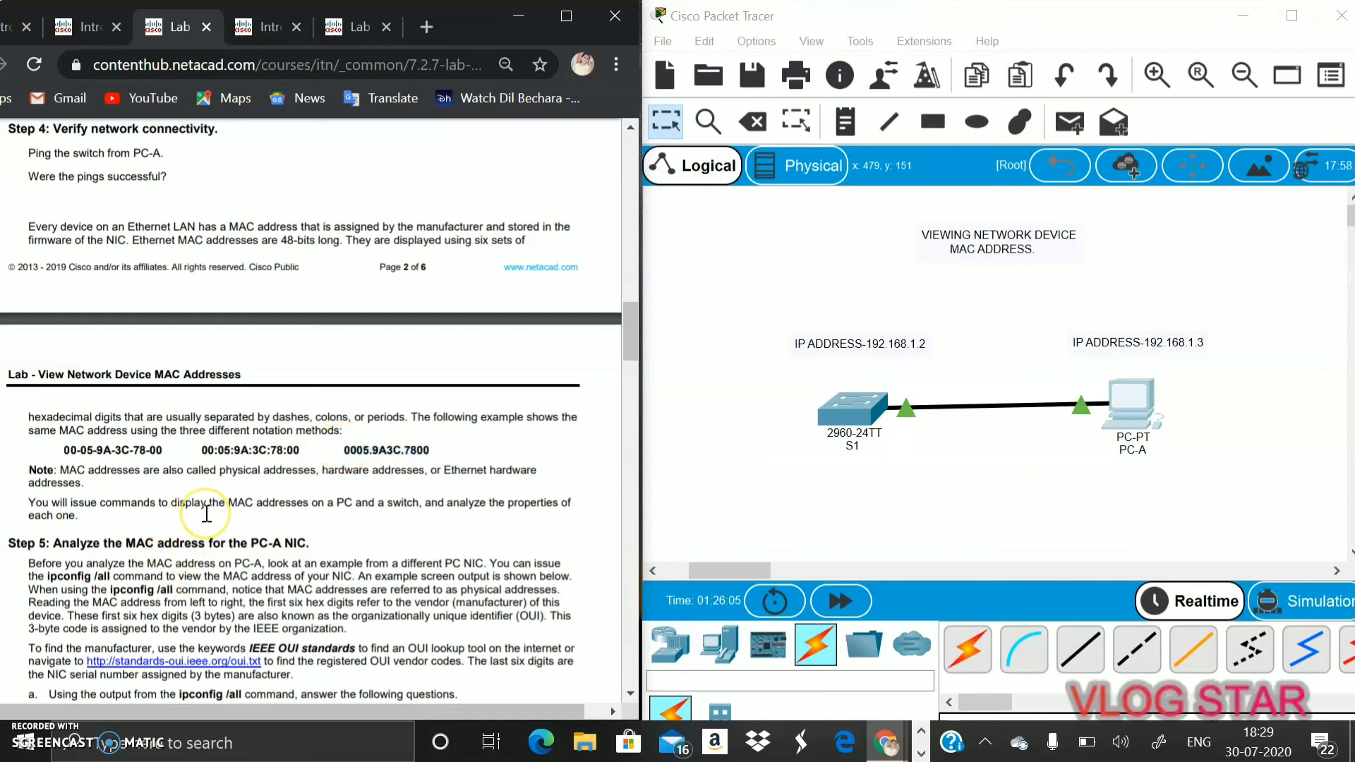
scroll(206, 514, "down", 1)
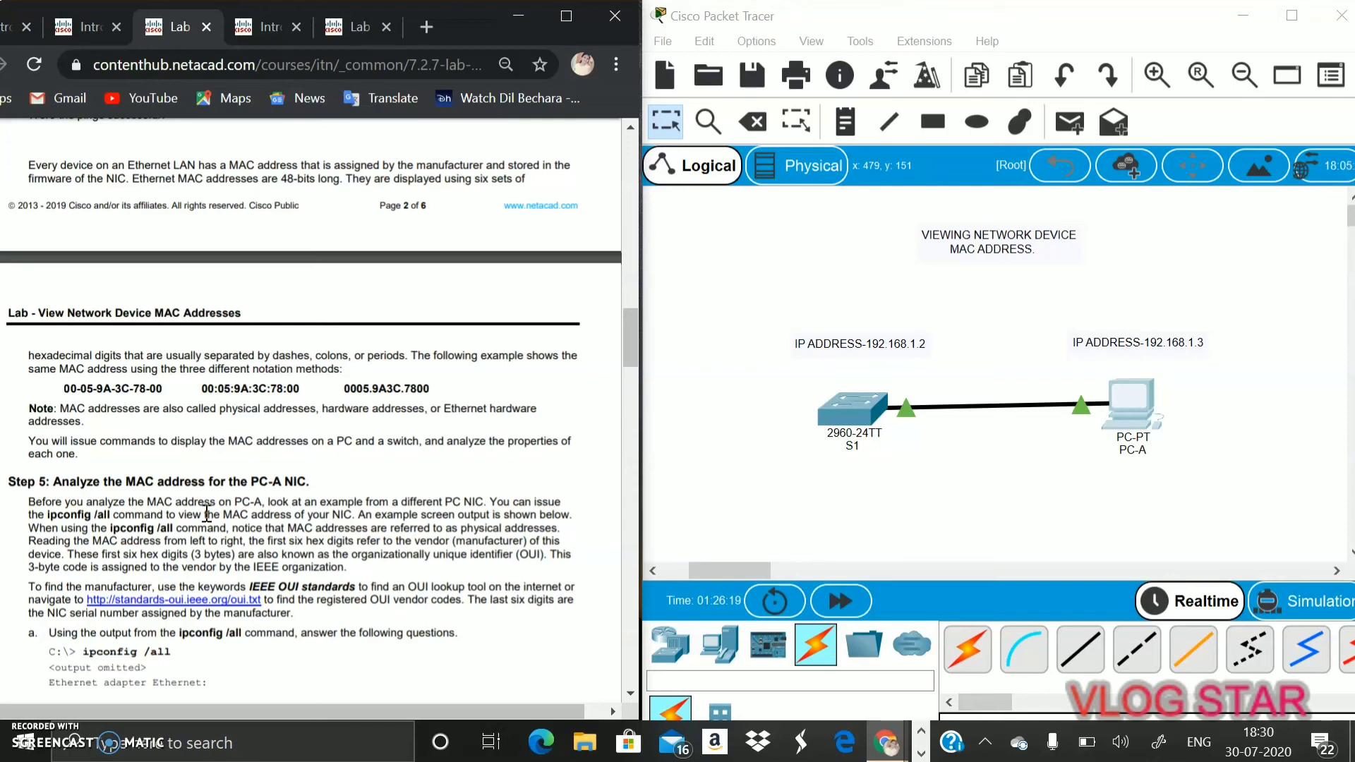
scroll(207, 514, "down", 2)
scroll(207, 514, "down", 1)
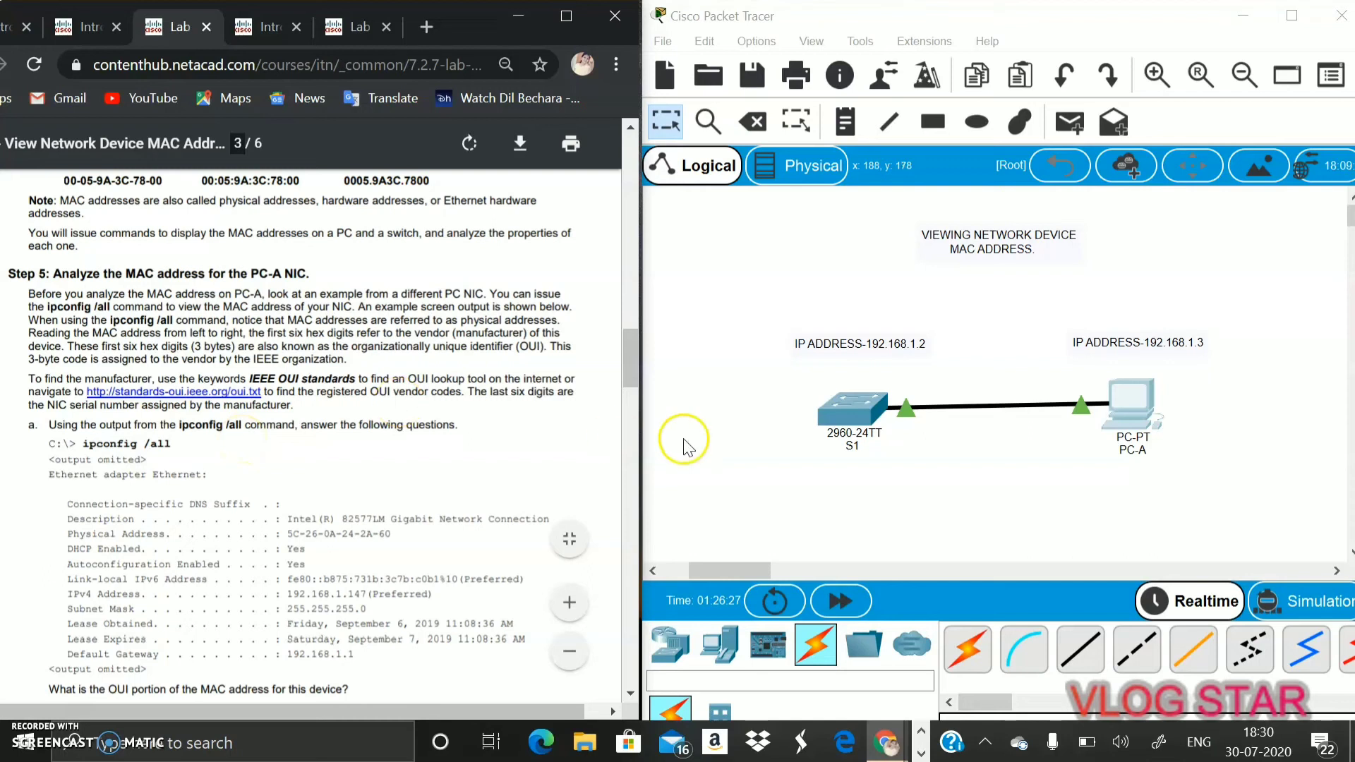
Run ipconfig /all in PC-A's command prompt and page through to the end of its output.
left_click(1132, 406)
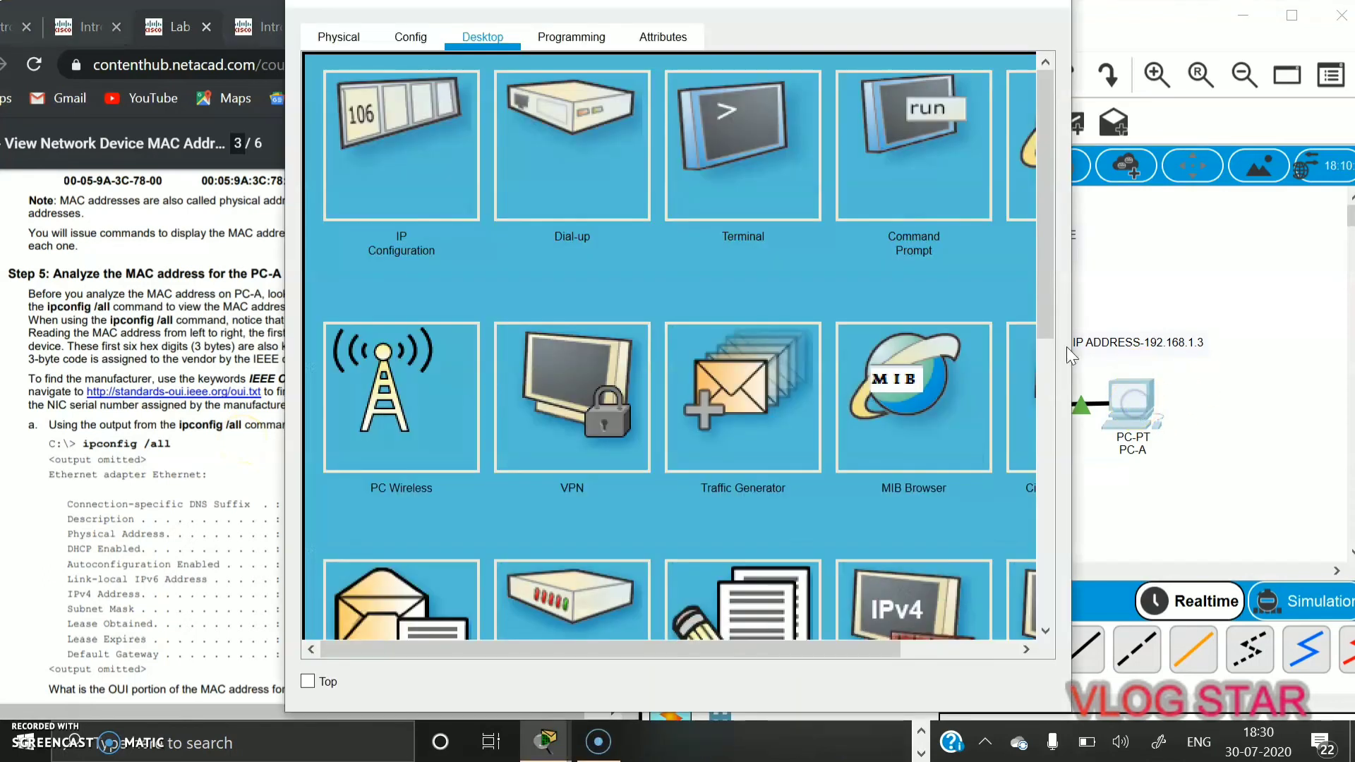
left_click(929, 156)
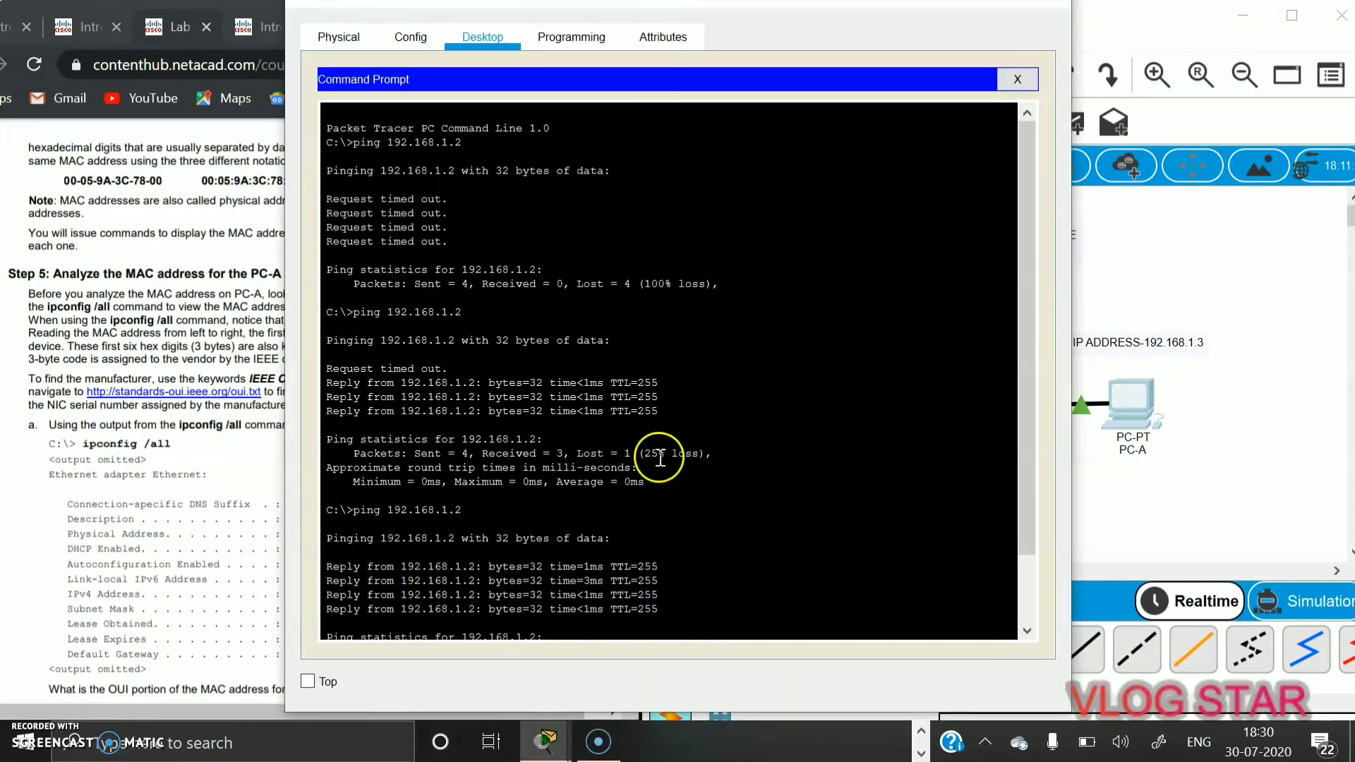
scroll(734, 531, "down", 2)
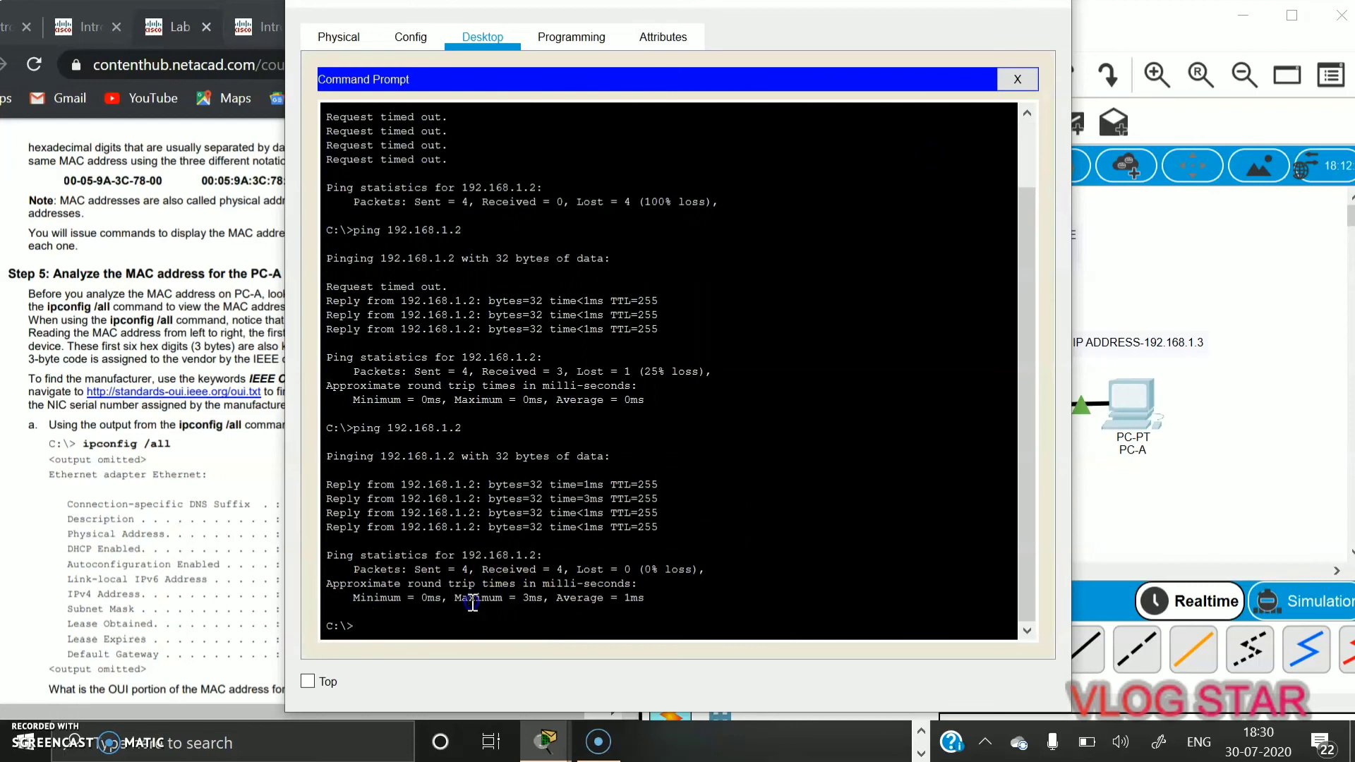
type("ipconfih /all")
key("Return")
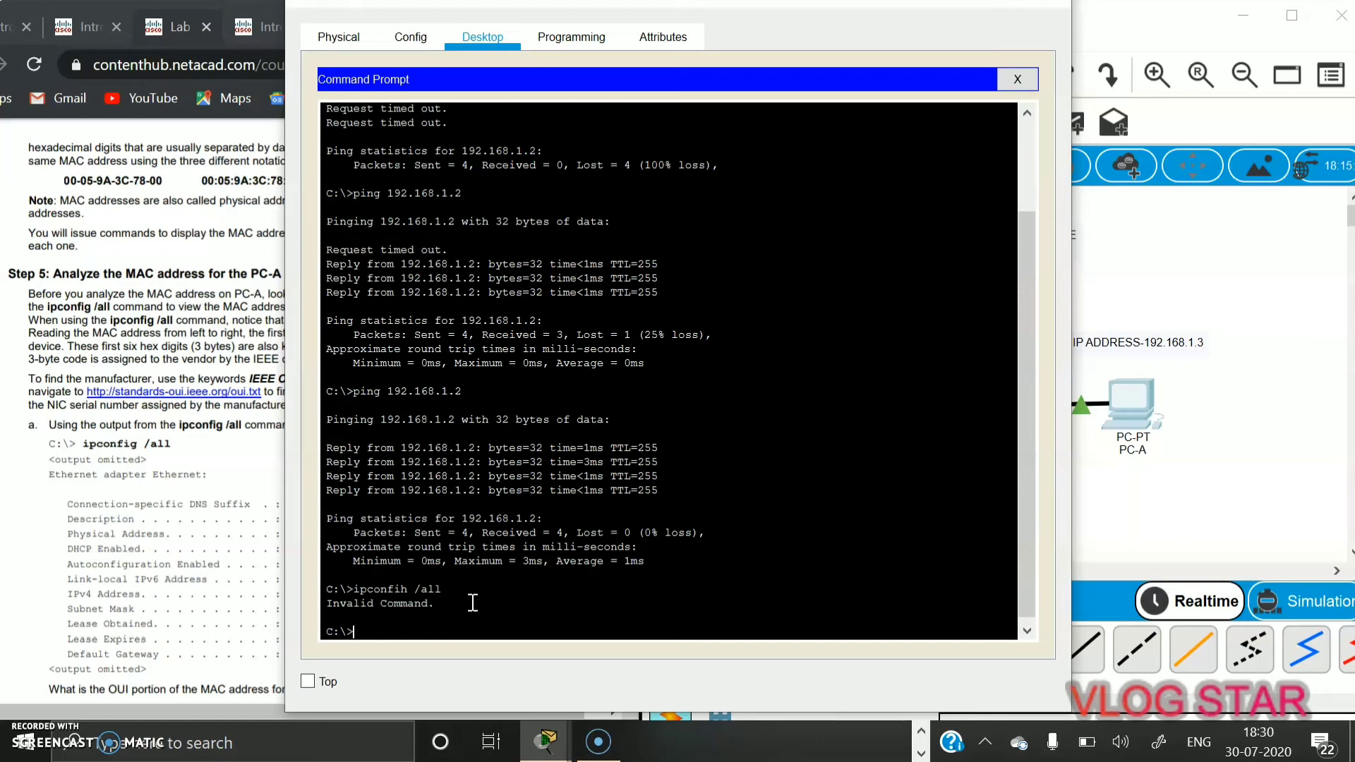
type("ipconfig /all")
key("Return")
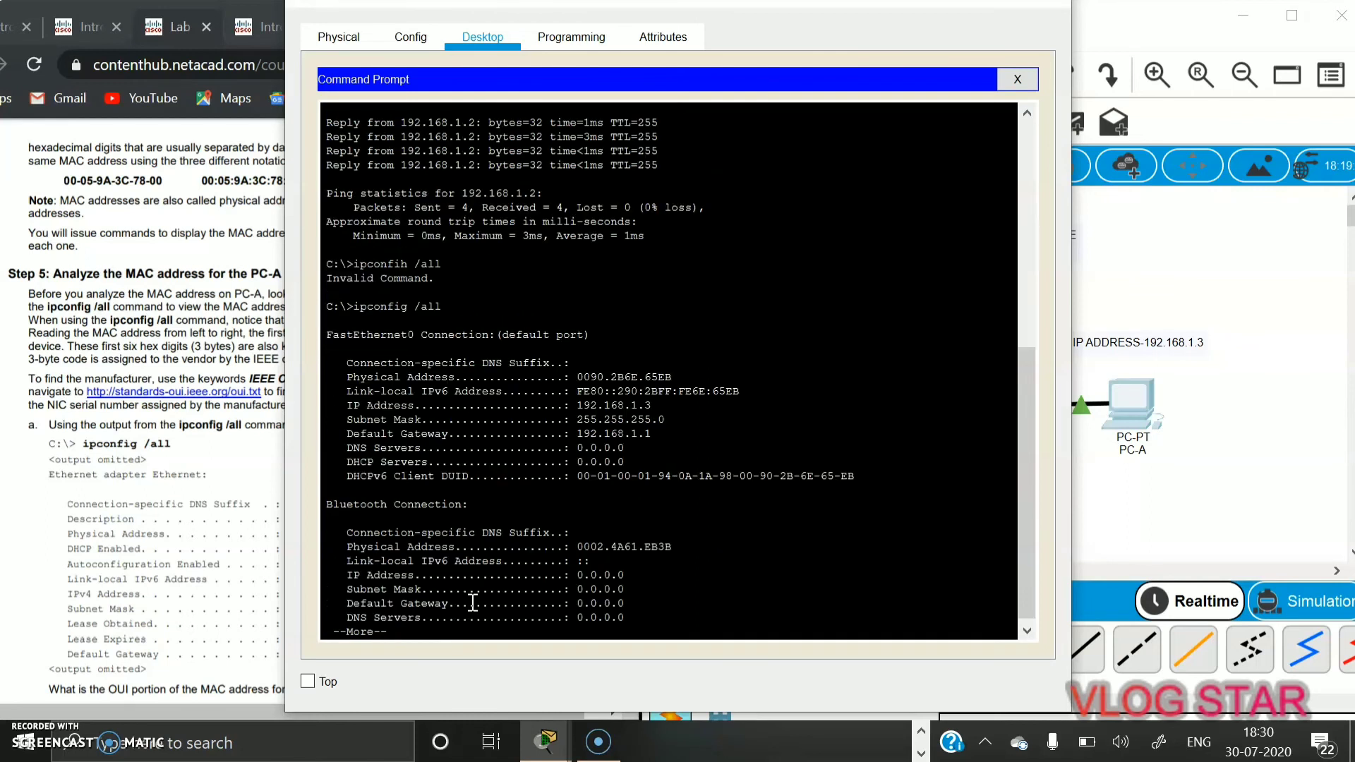
key("space")
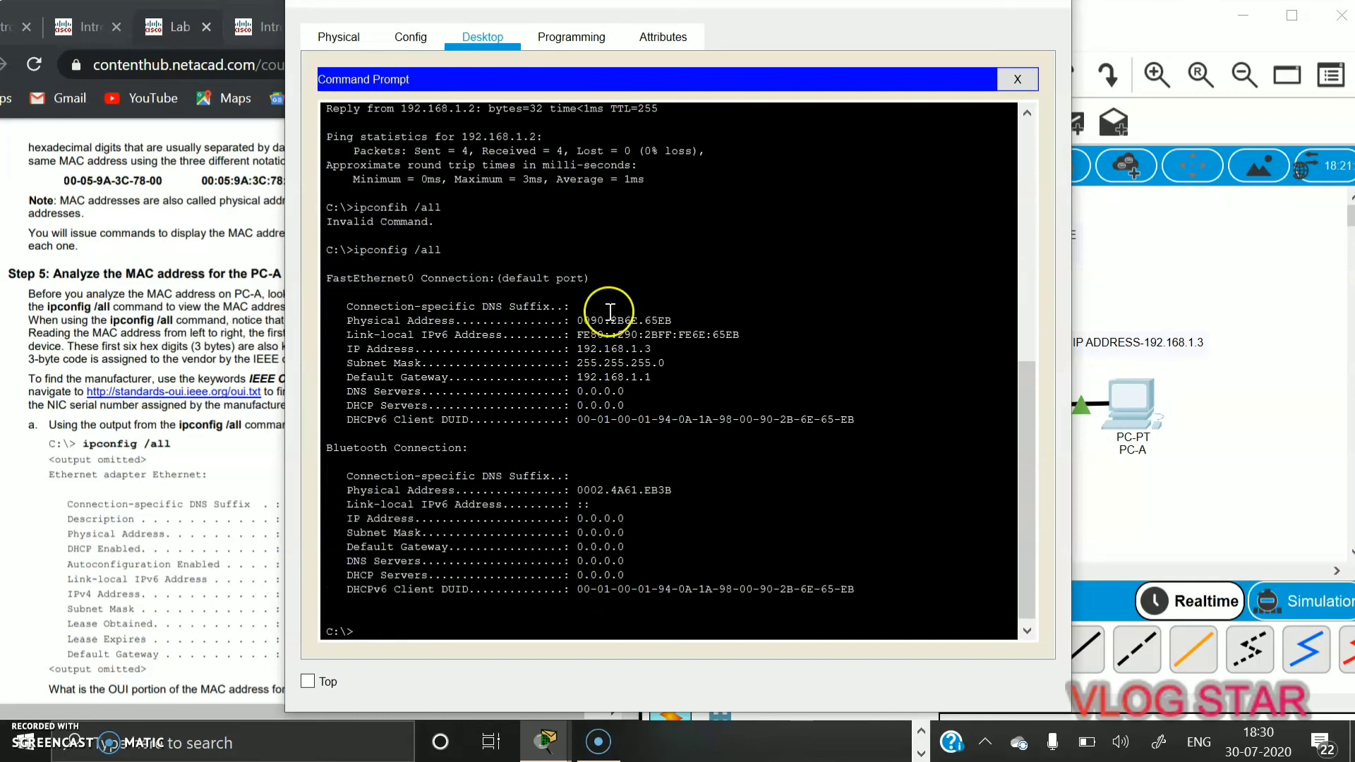
Examine the physical address of PC-A's FastEthernet0 connection, and close the command prompt and PC-A's window.
left_click_drag(577, 320, 684, 319)
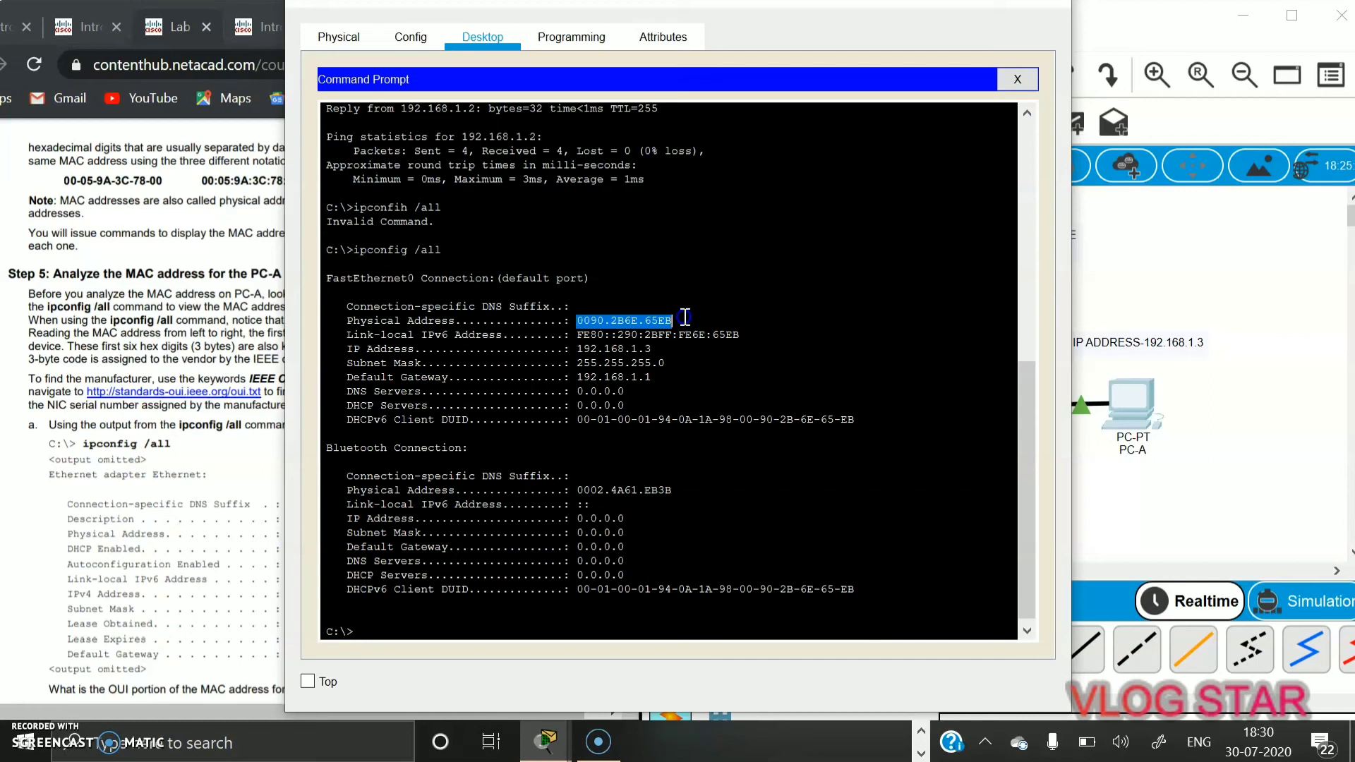
key("shift+Up")
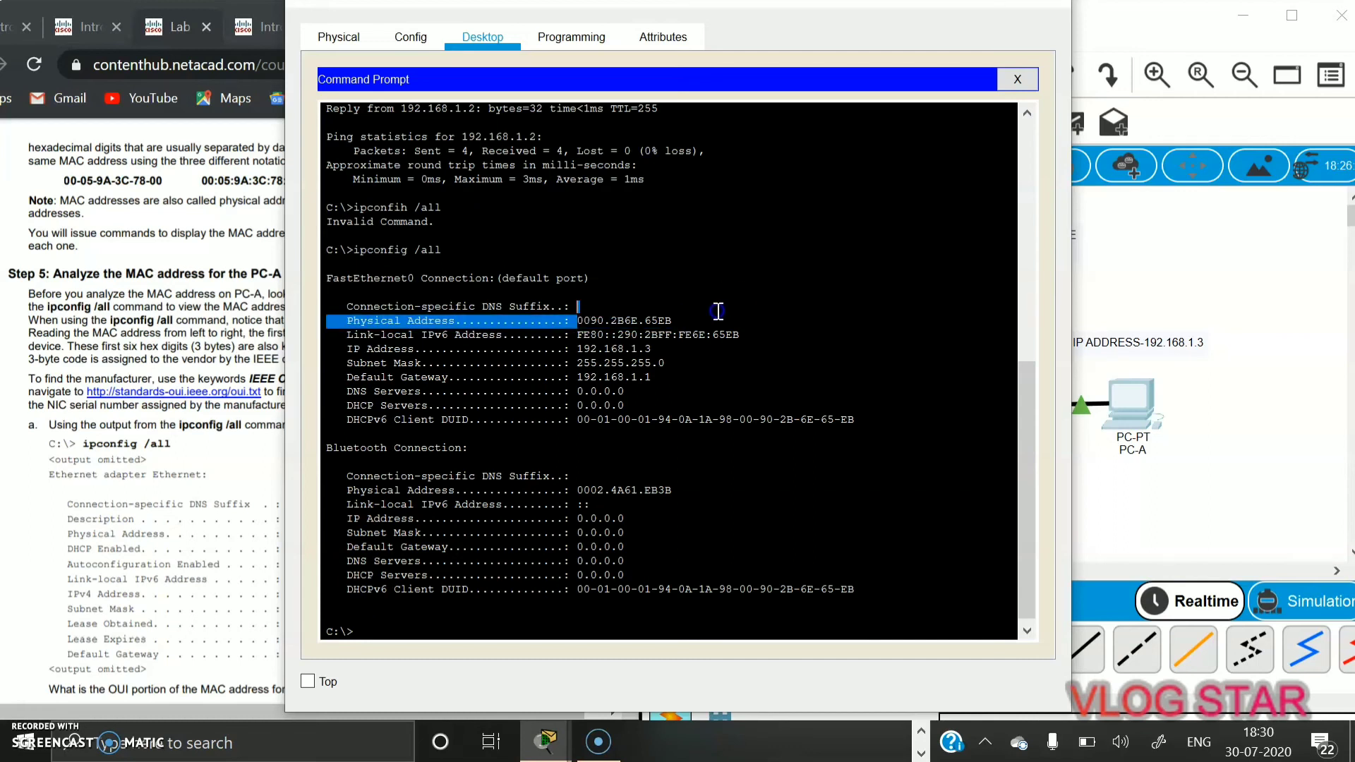
left_click_drag(577, 320, 694, 321)
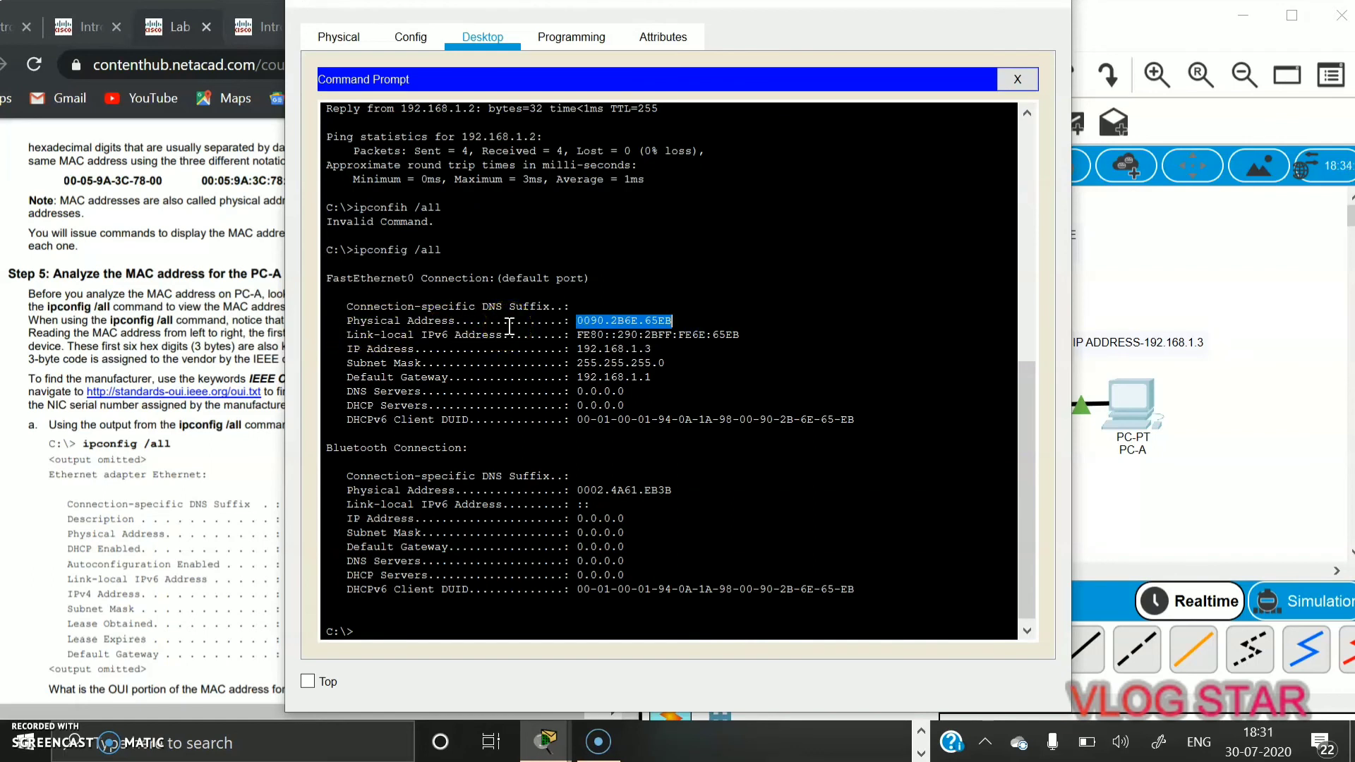
left_click(343, 319)
left_click_drag(343, 320, 683, 318)
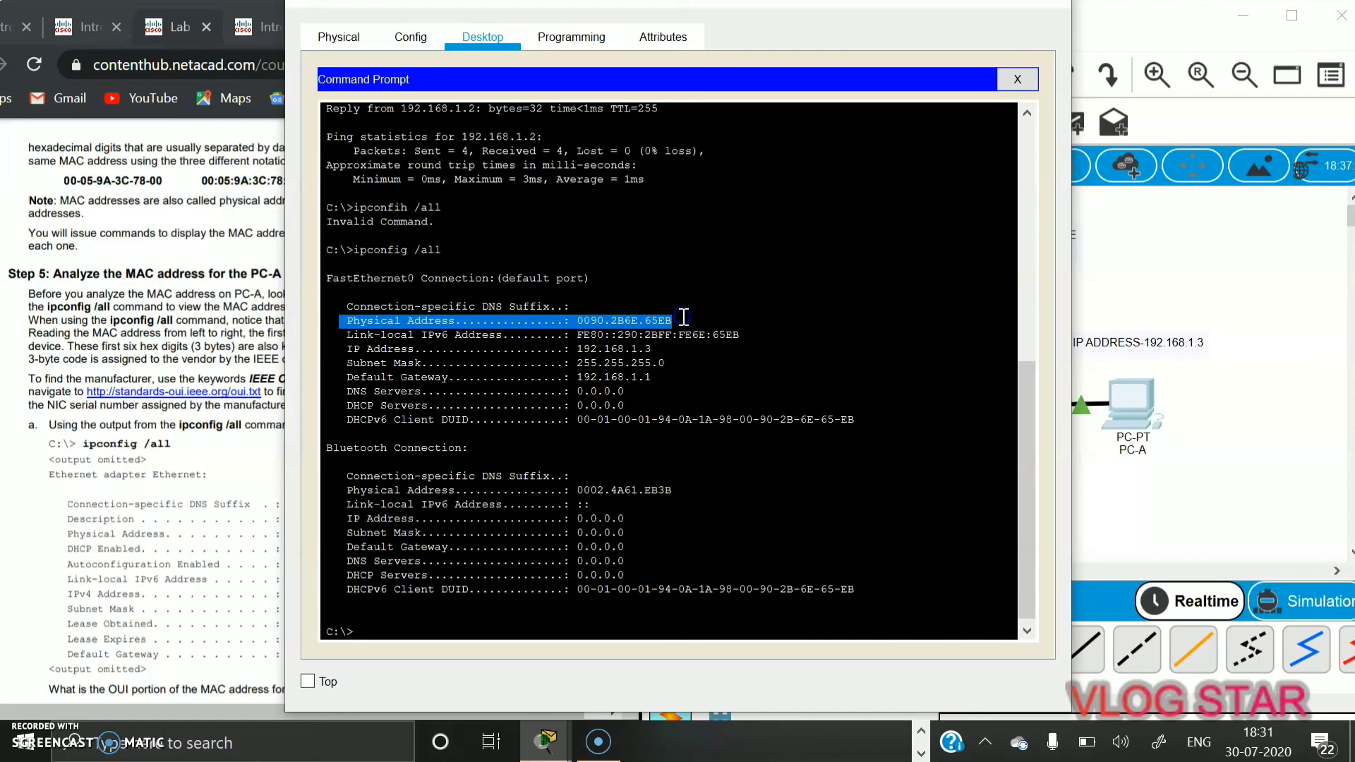
left_click(697, 318)
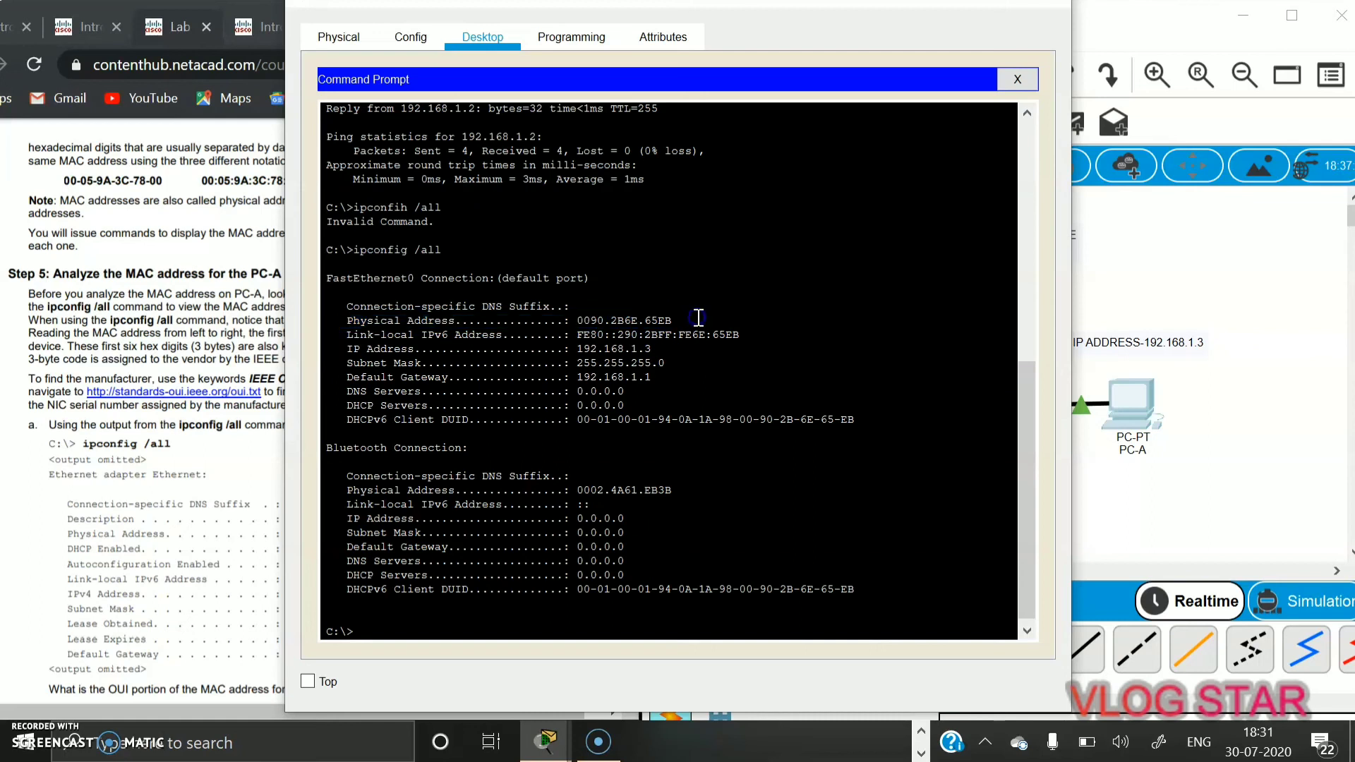
left_click(1017, 79)
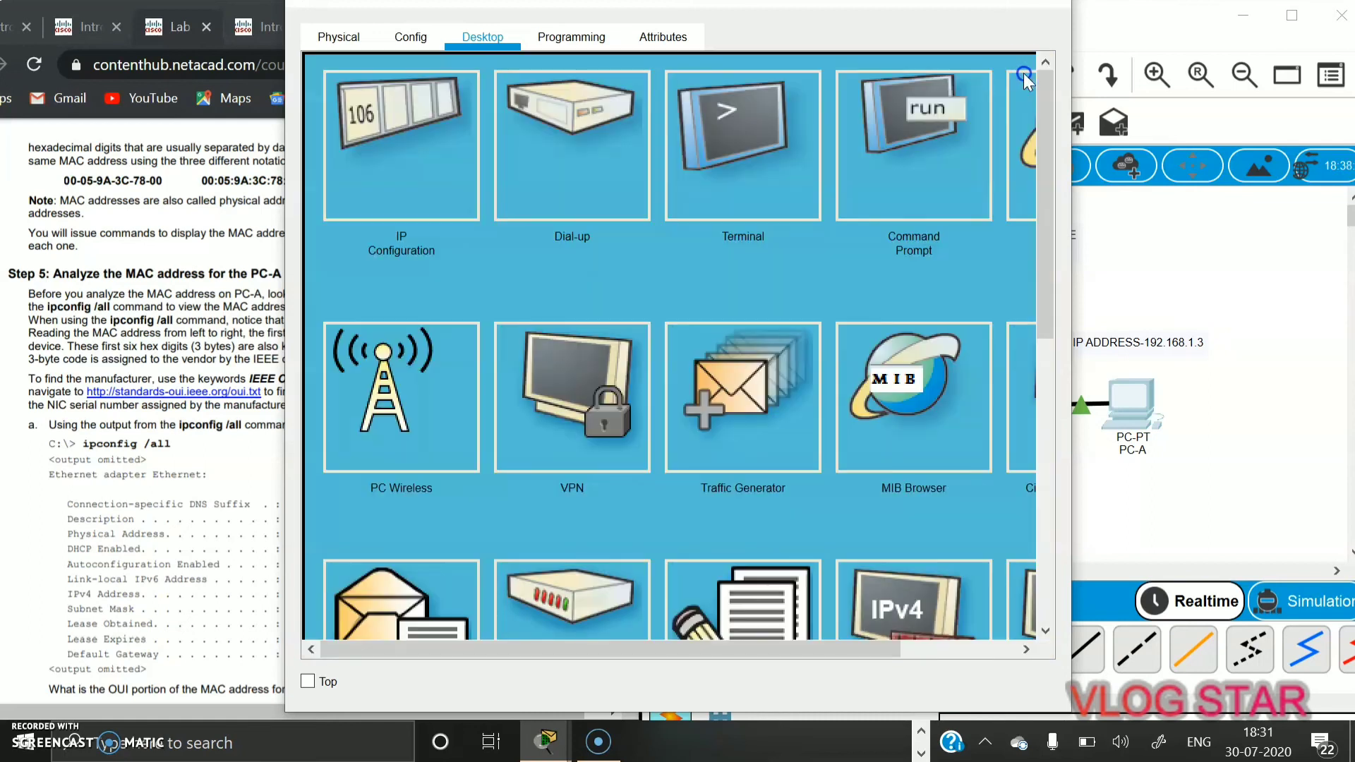
left_click(957, 10)
Following Step 6 of the lab document, run show interface vlan 1 in S1's command line.
scroll(463, 348, "down", 5)
scroll(463, 349, "down", 5)
scroll(463, 348, "down", 9)
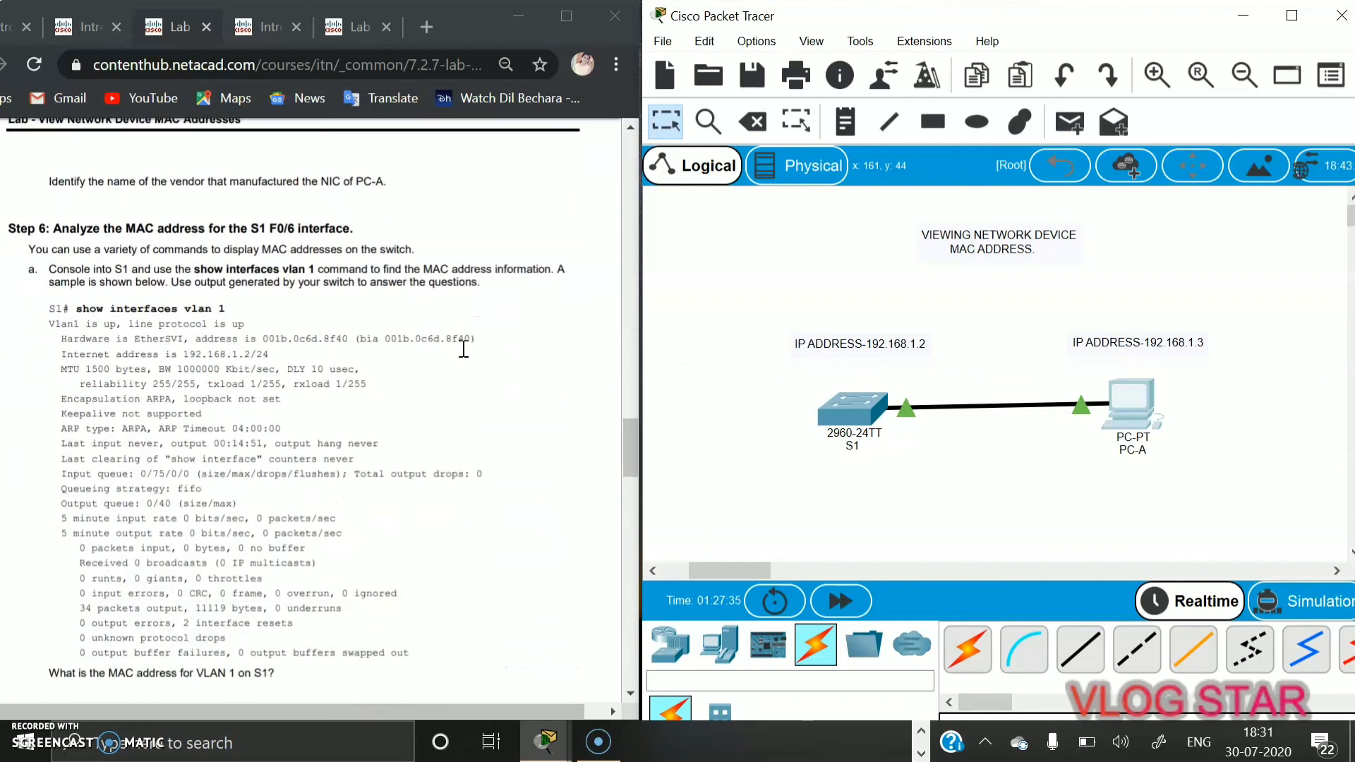
left_click(817, 402)
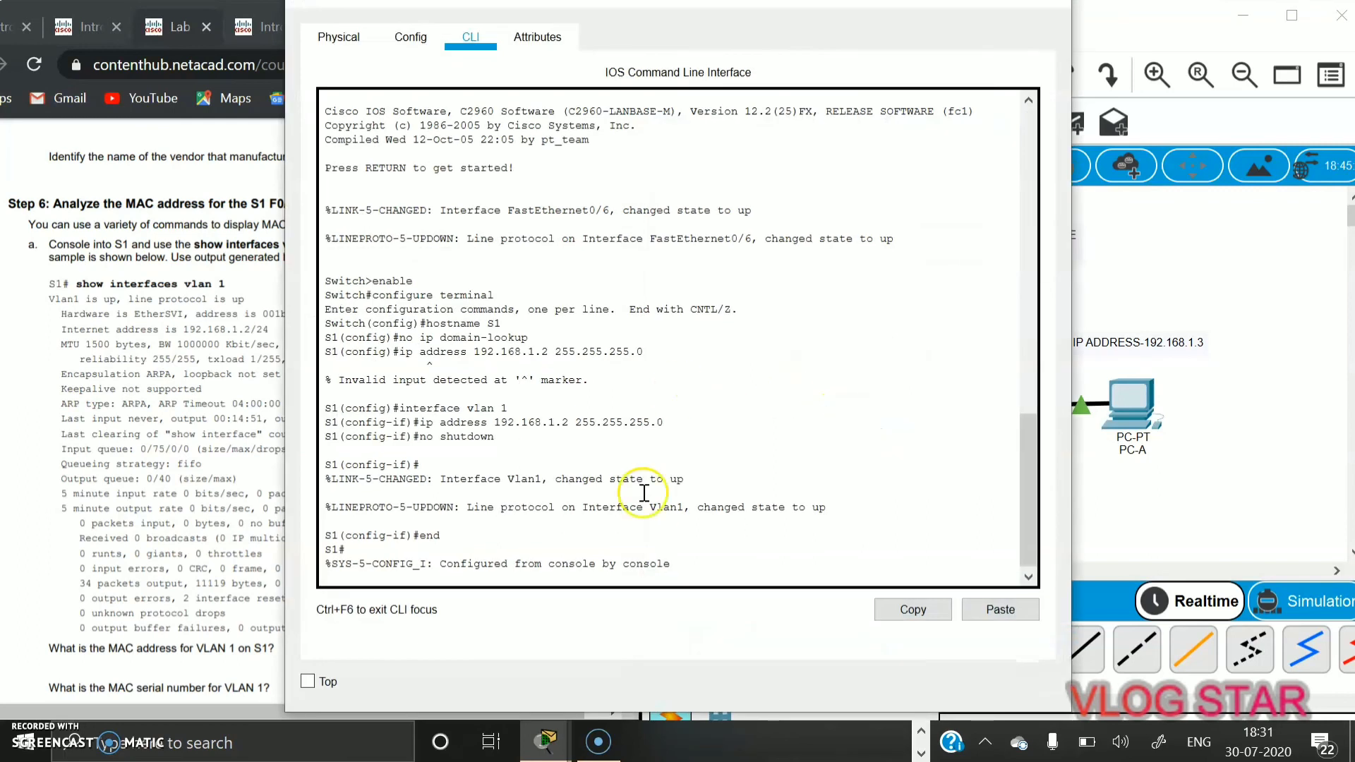
left_click(702, 562)
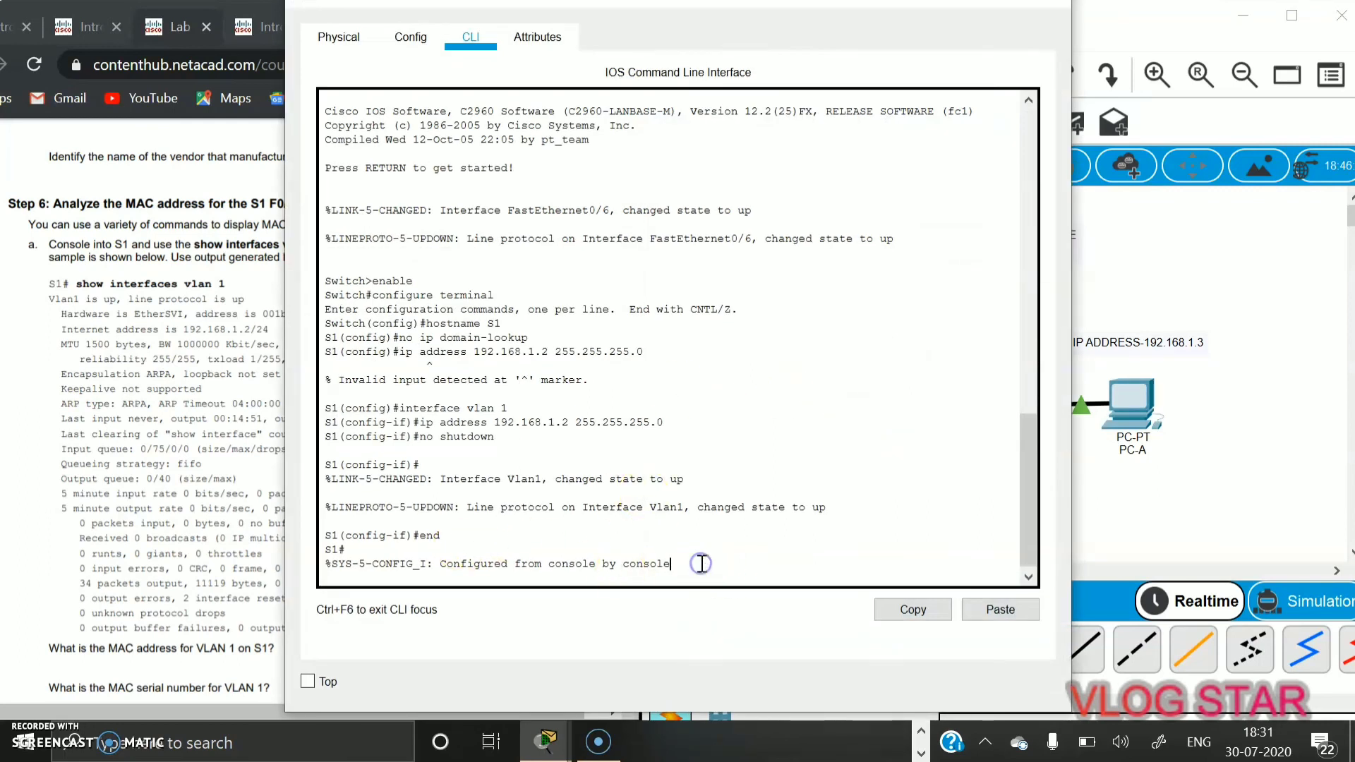
left_click(547, 580)
key("Return")
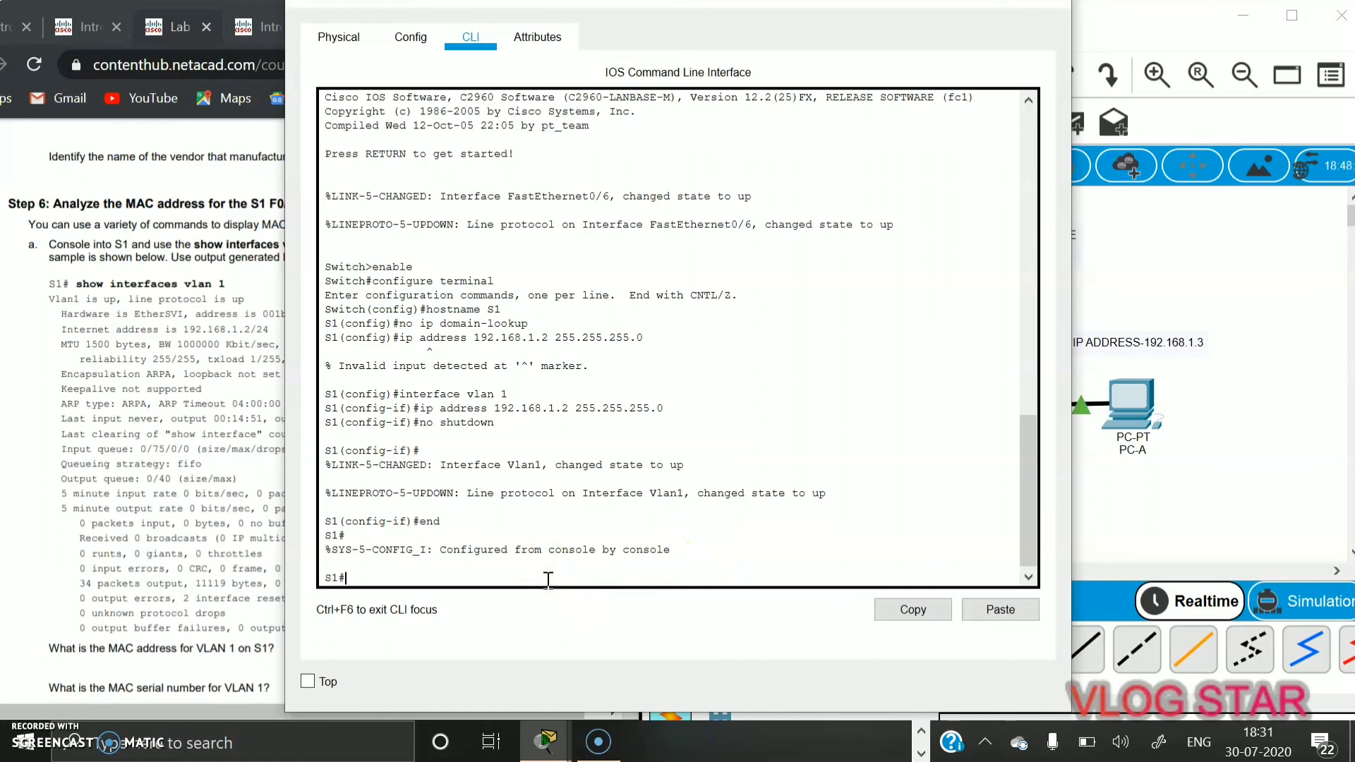
type("show interface vlan 1")
key("Return")
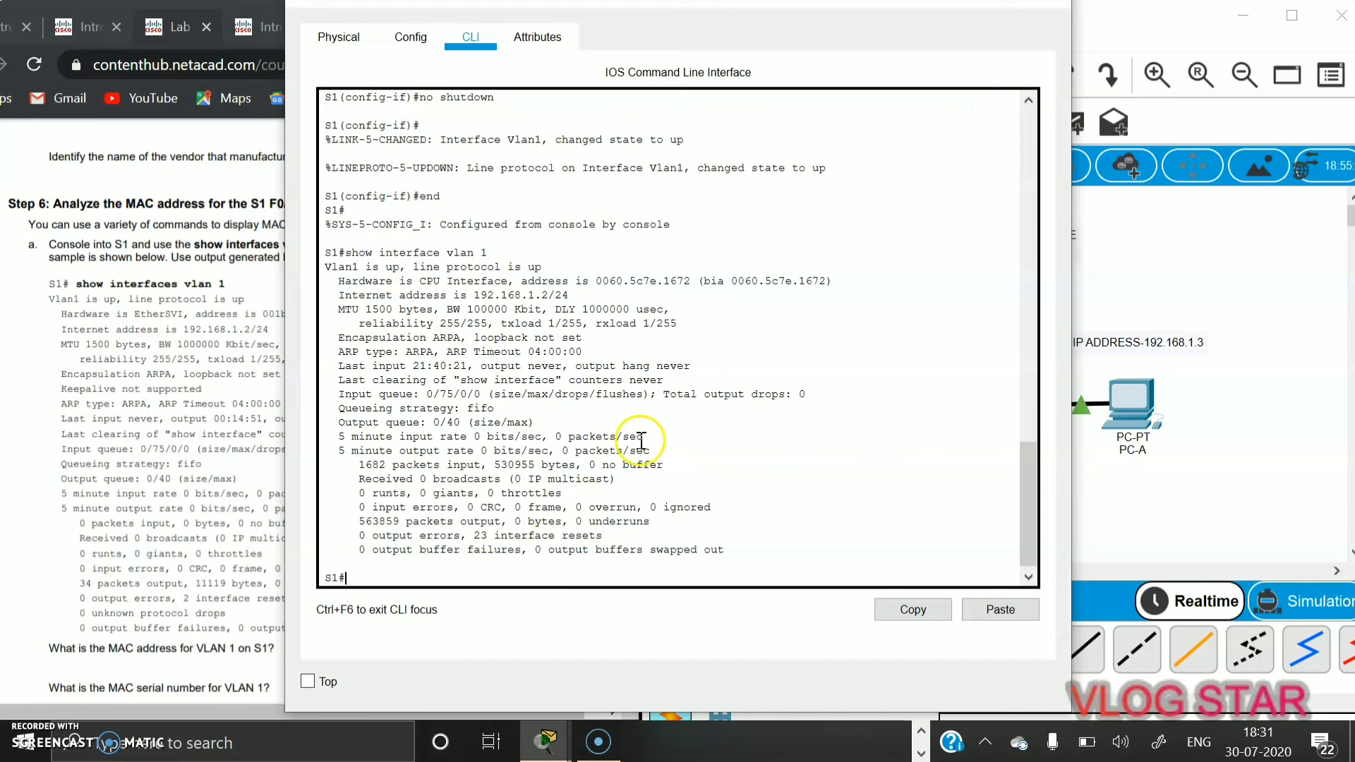
Examine the hardware MAC address of S1's VLAN 1 interface in the output, and close the switch's window.
left_click_drag(596, 281, 695, 282)
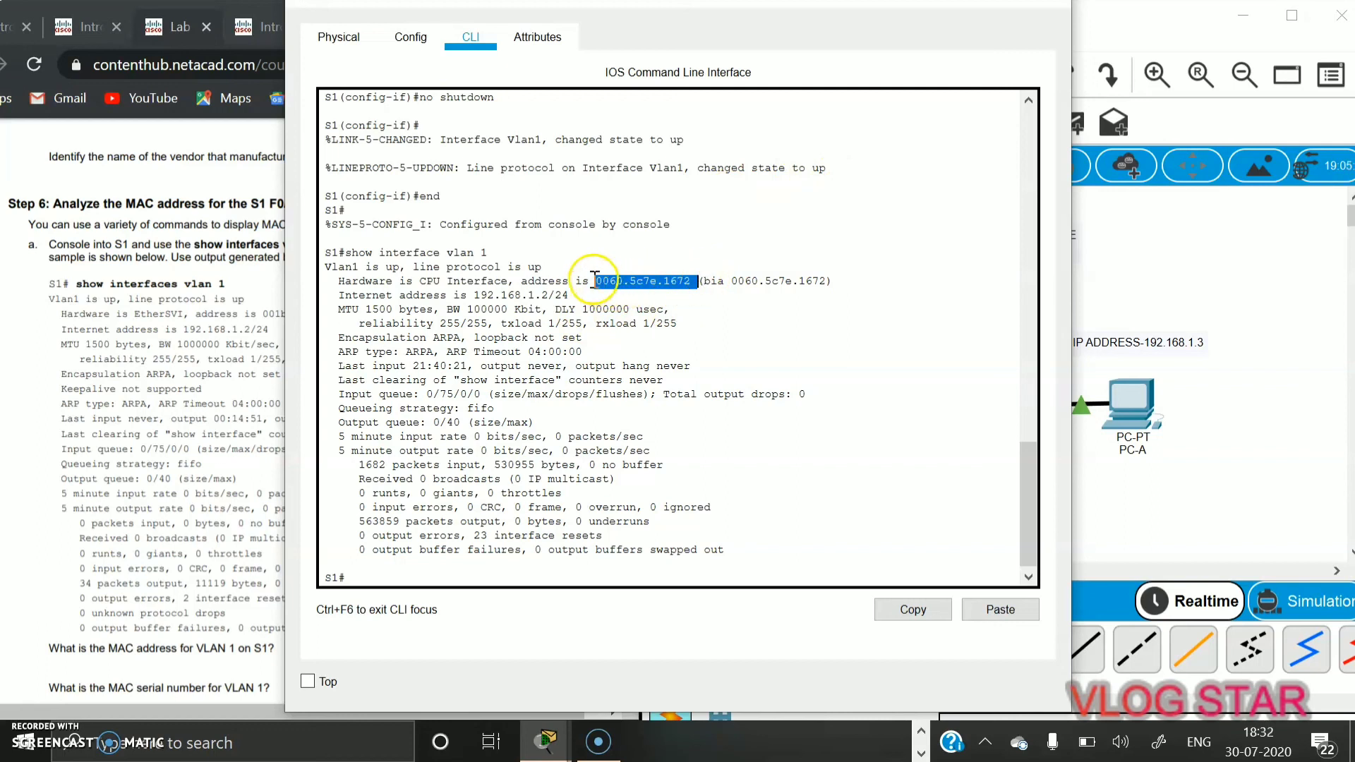
left_click_drag(594, 280, 624, 280)
left_click_drag(669, 279, 729, 345)
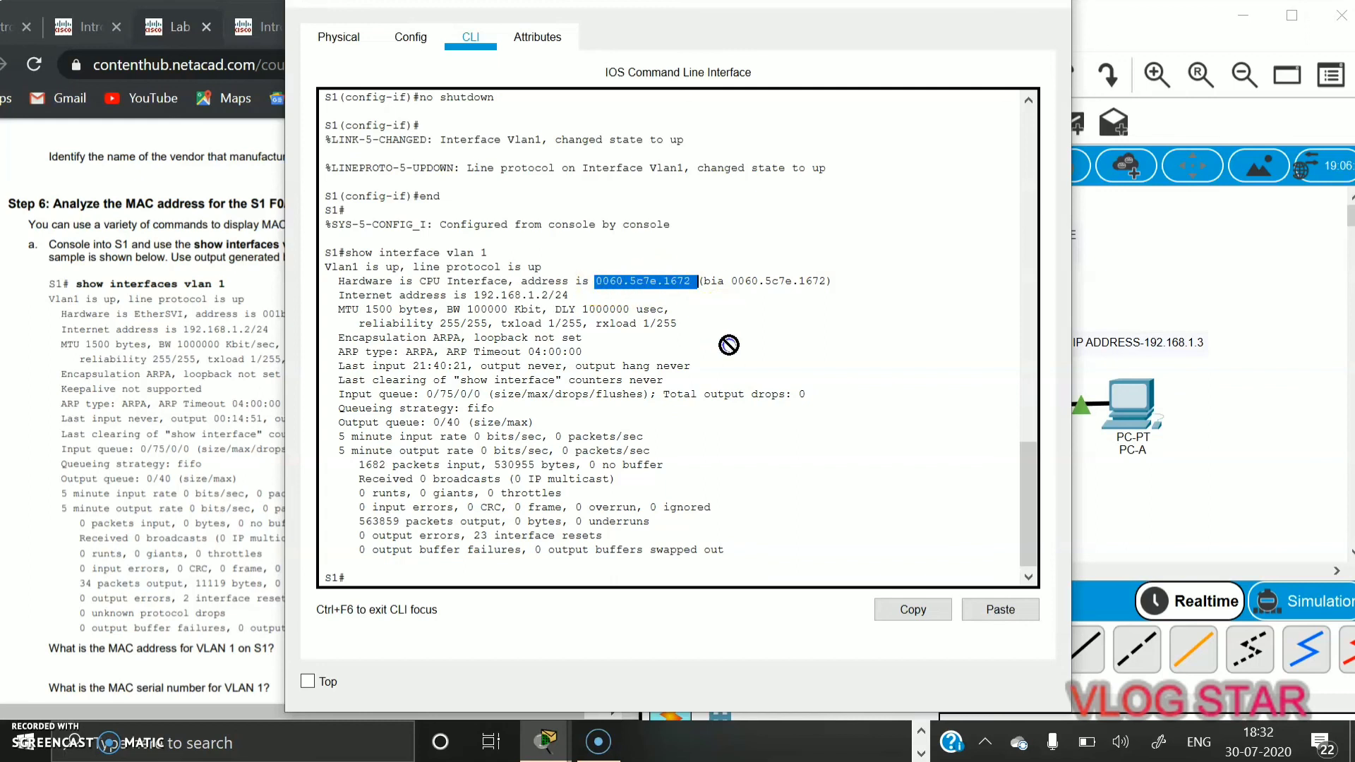
left_click(729, 346)
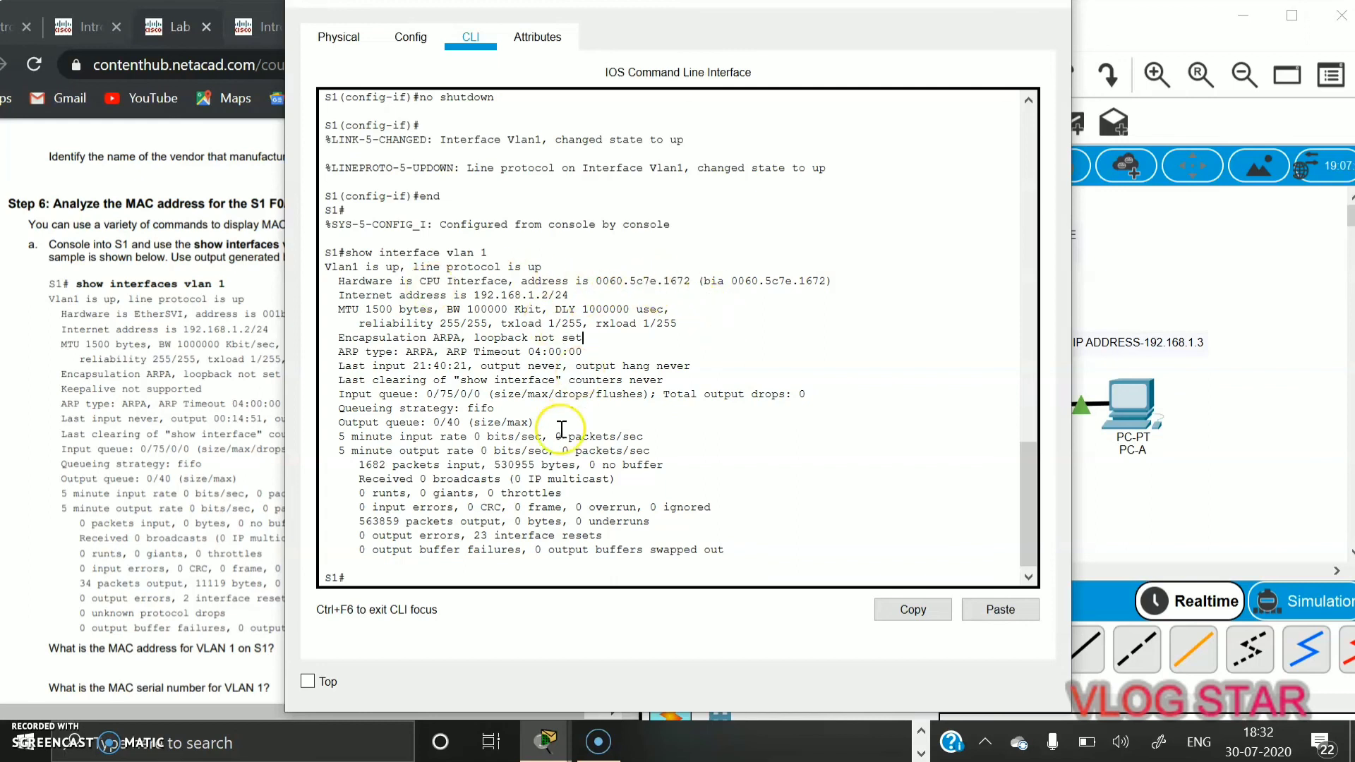
left_click(388, 572)
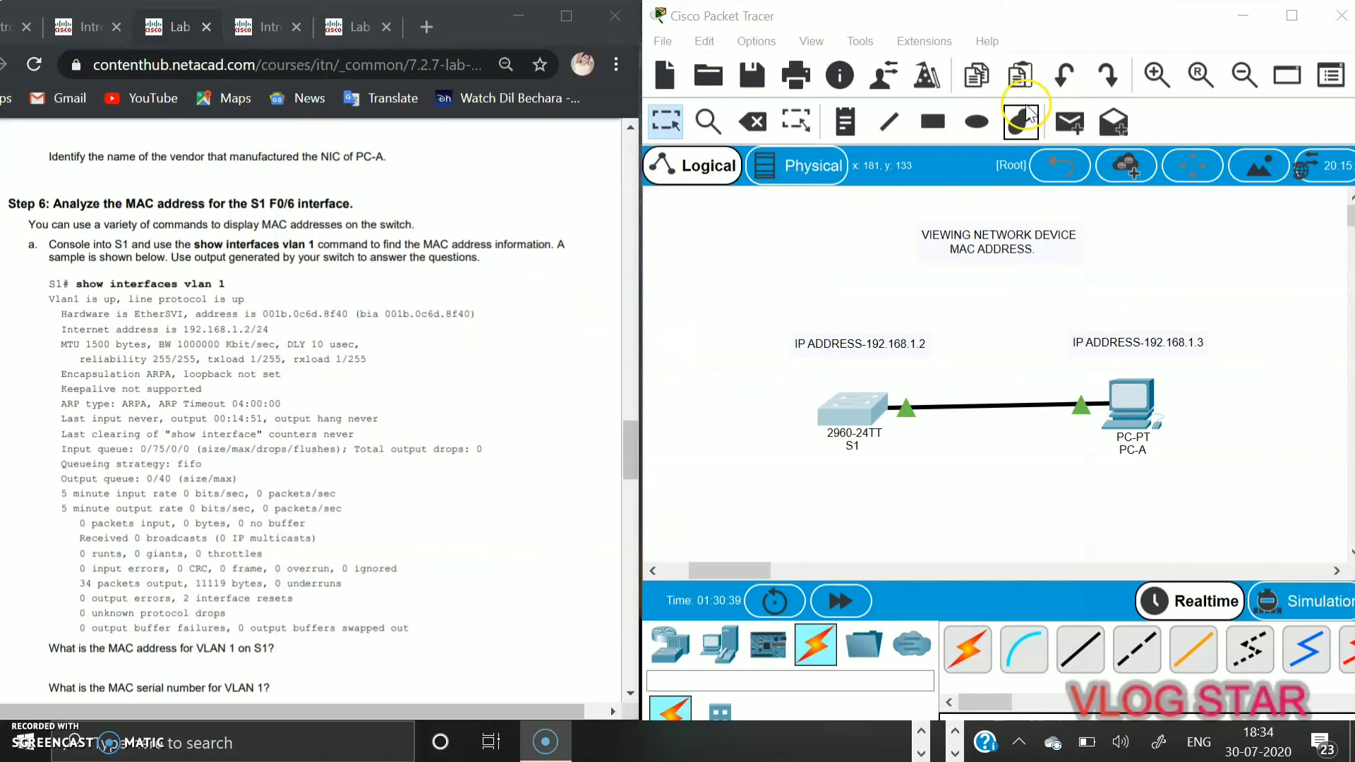
left_click(735, 275)
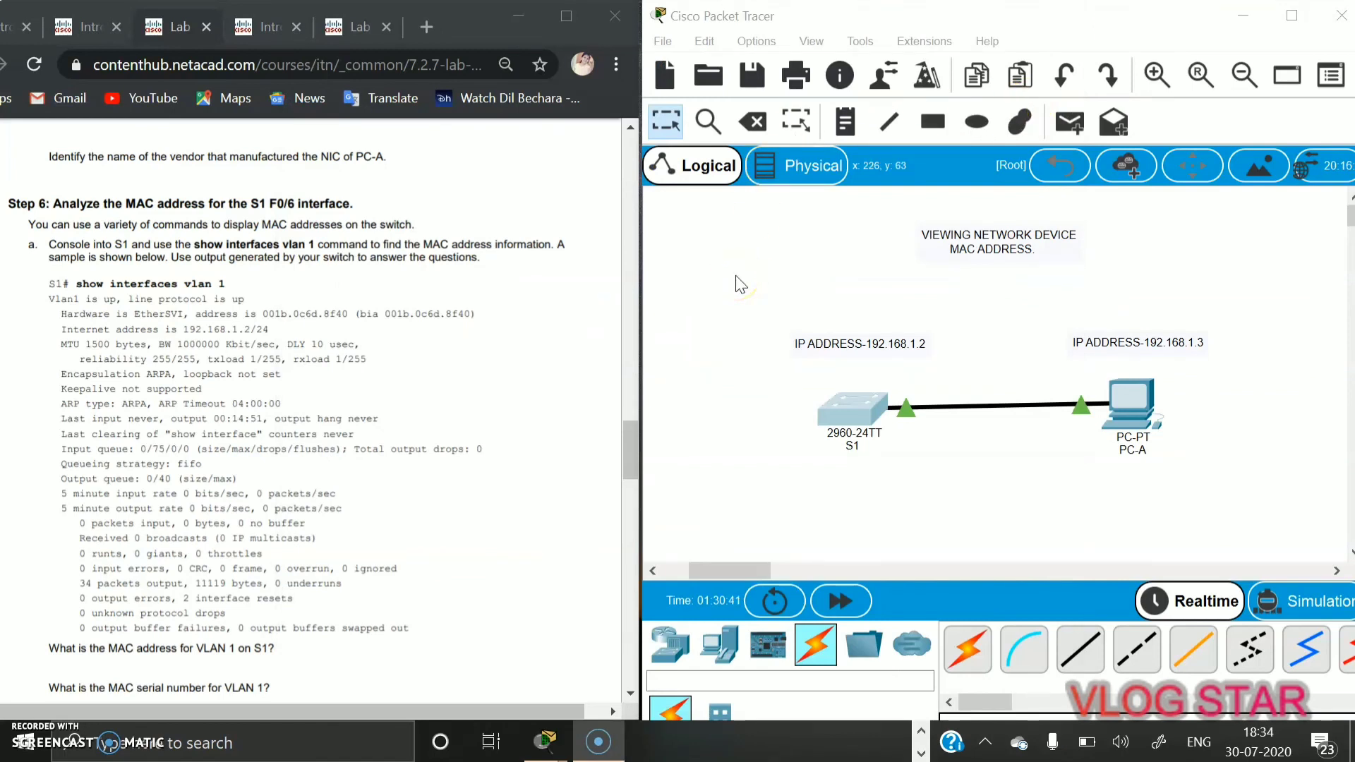